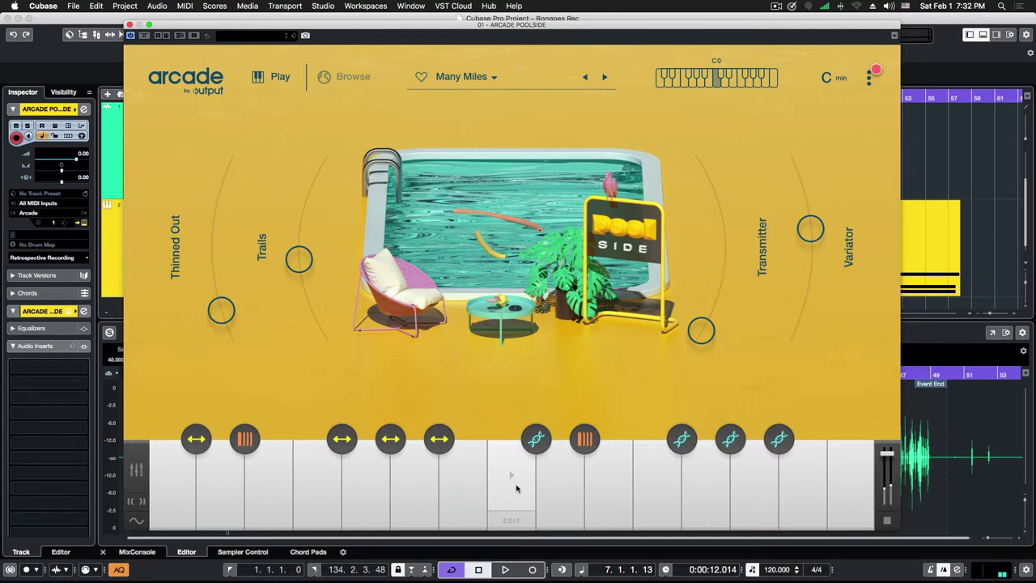
Render the ARCADE POOLSIDE MIDI part in place as one 24-bit event with channel settings, muting the source event
{"action": "key", "text": "super+w"}
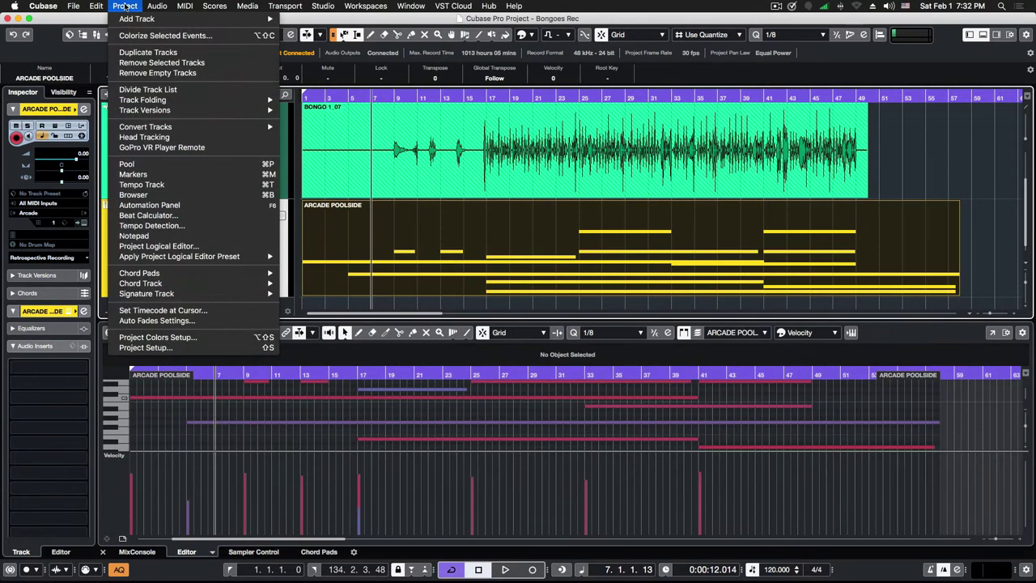
{"action": "mouse_move", "coordinate": [95, 6]}
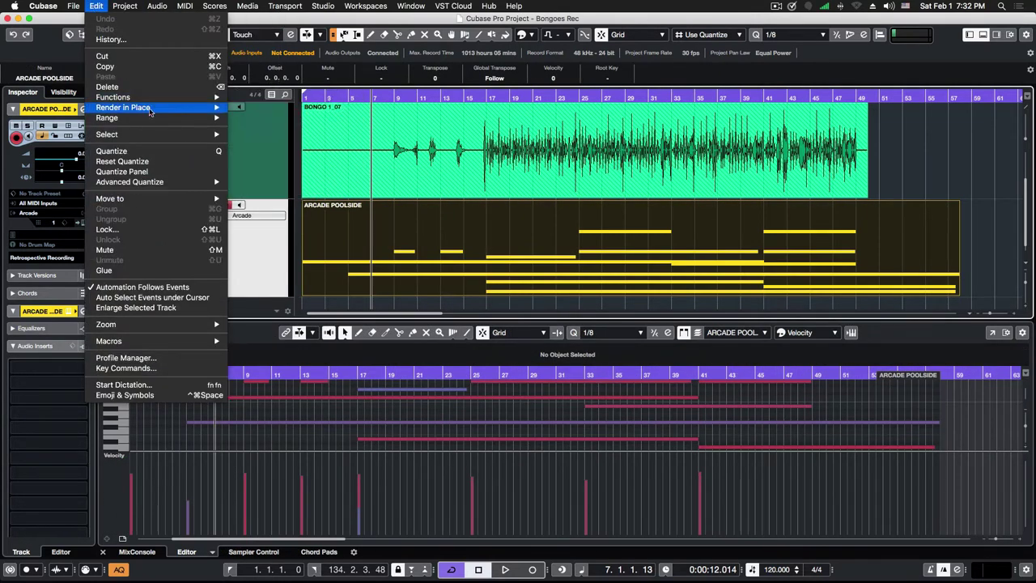
{"action": "mouse_move", "coordinate": [210, 108]}
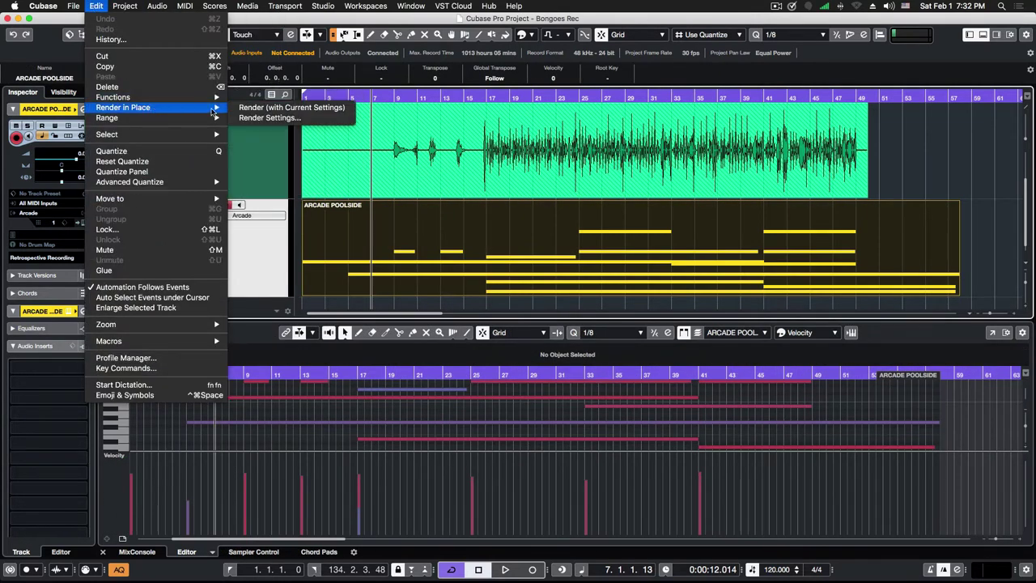
{"action": "left_click", "coordinate": [274, 119]}
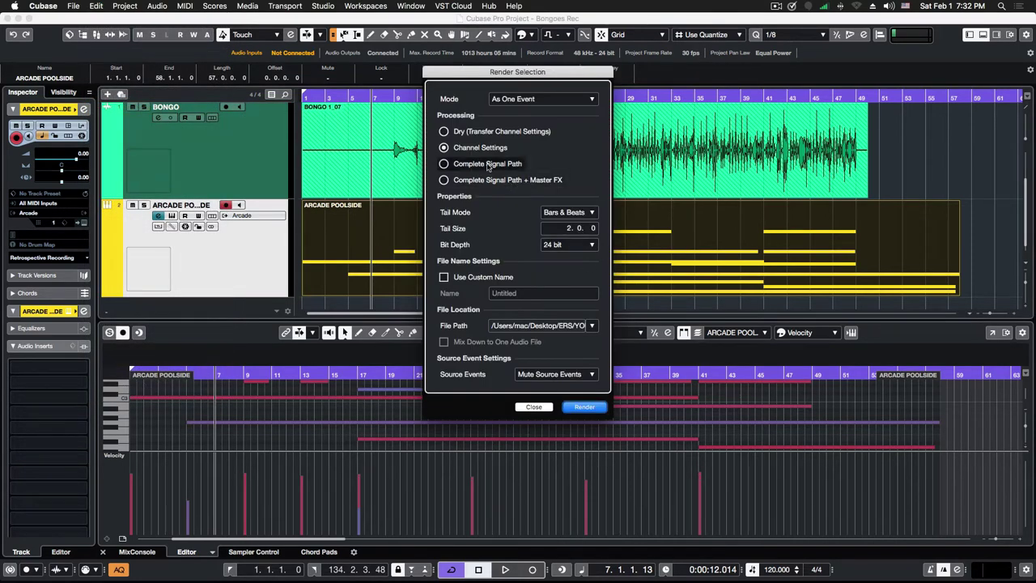
{"action": "left_click", "coordinate": [584, 407]}
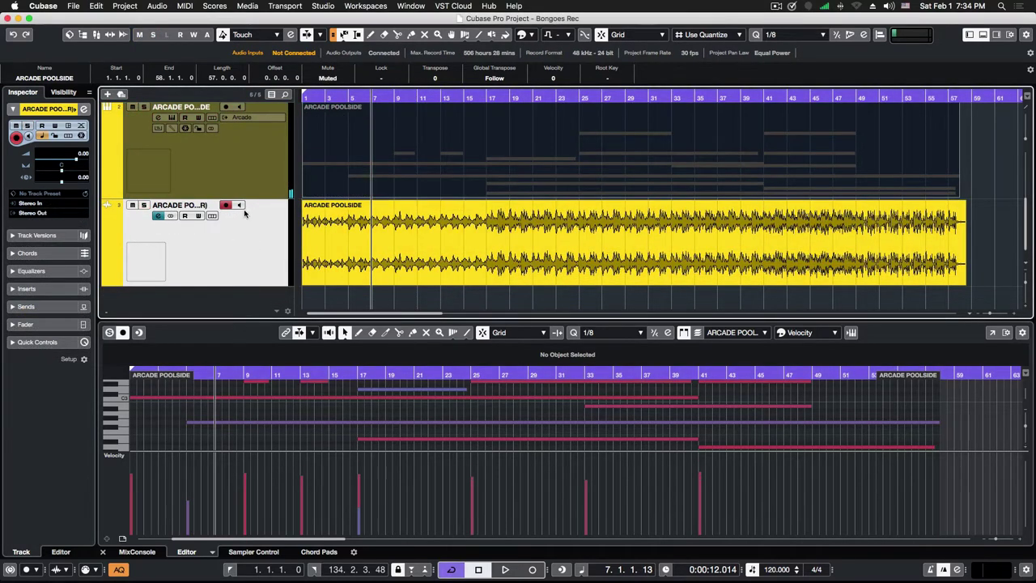
Move the rendered ARCADE POOLSIDE audio track above its source instrument track, directly beneath the BONGO track
{"action": "scroll", "coordinate": [251, 206], "scroll_direction": "up", "scroll_amount": 1}
{"action": "left_click", "coordinate": [263, 191]}
{"action": "left_click_drag", "start_coordinate": [260, 199], "coordinate": [259, 276]}
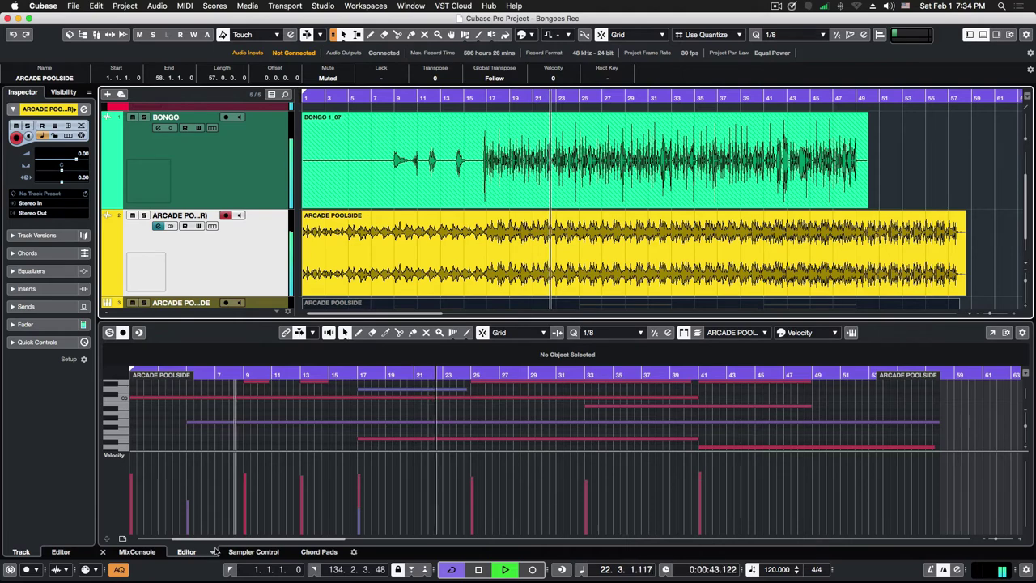
Lower the rendered ARCADE POOLSIDE channel to -1.75 dB in the MixConsole during playback
{"action": "left_click", "coordinate": [137, 552]}
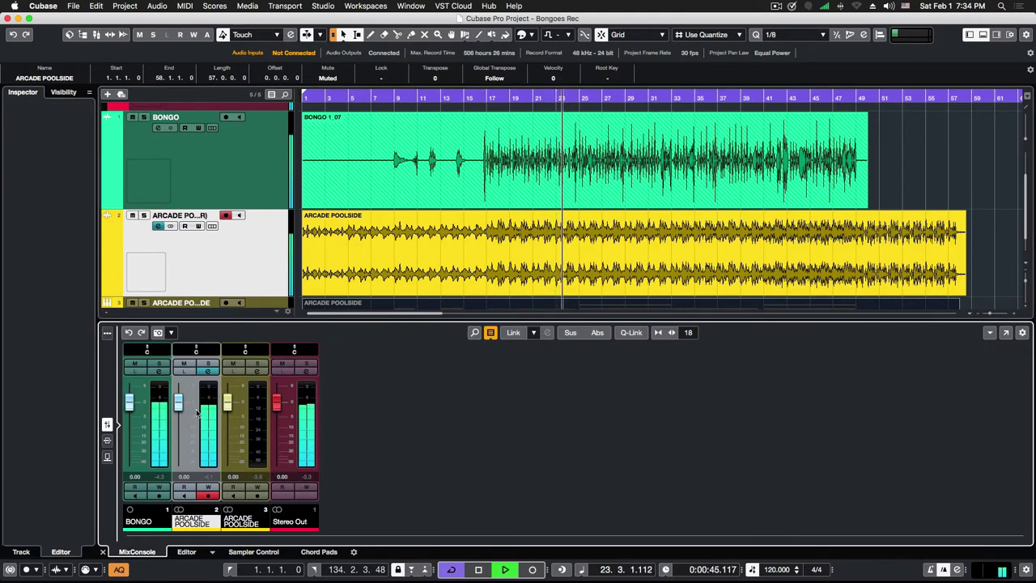
{"action": "left_click_drag", "start_coordinate": [177, 402], "coordinate": [180, 416]}
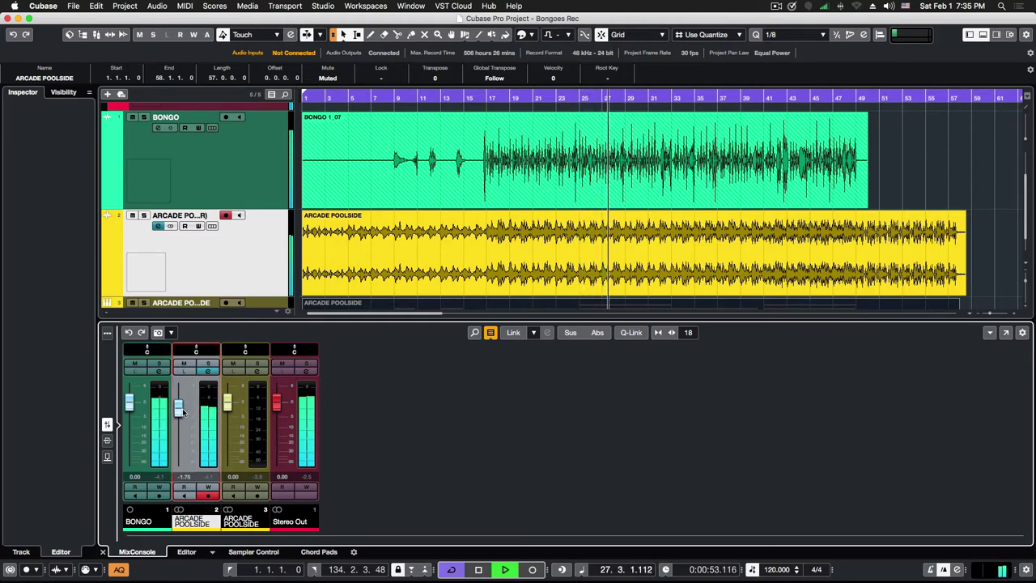
{"action": "left_click", "coordinate": [988, 182]}
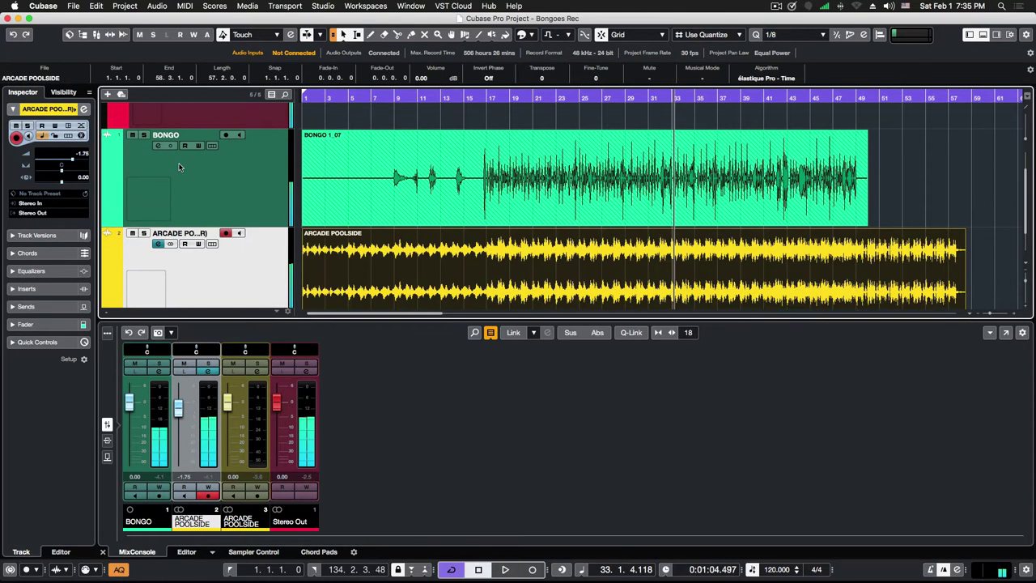
Audition the soloed BONGO recording from position 16.4 and leave its event deselected
{"action": "left_click", "coordinate": [485, 98]}
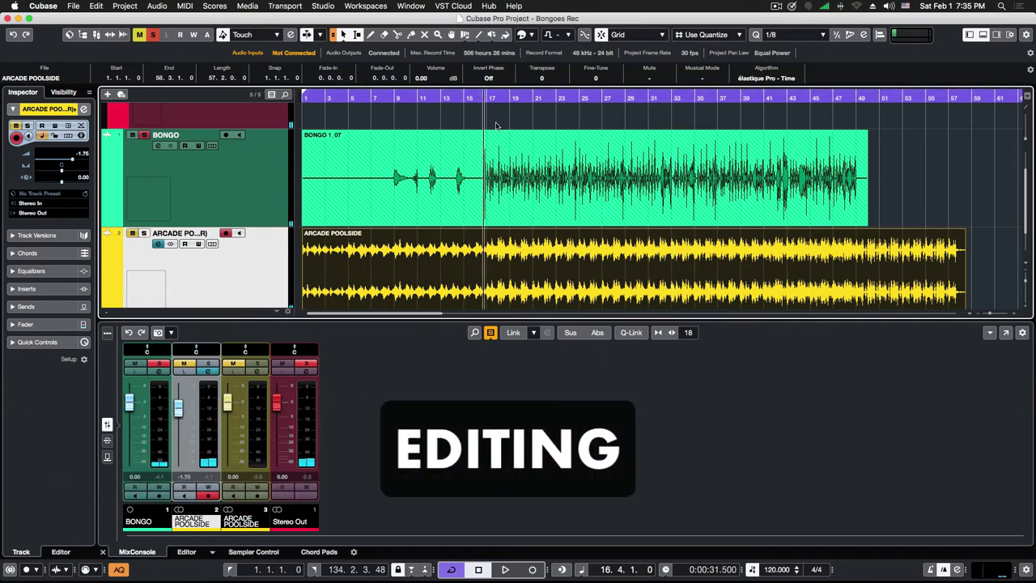
{"action": "key", "text": "space"}
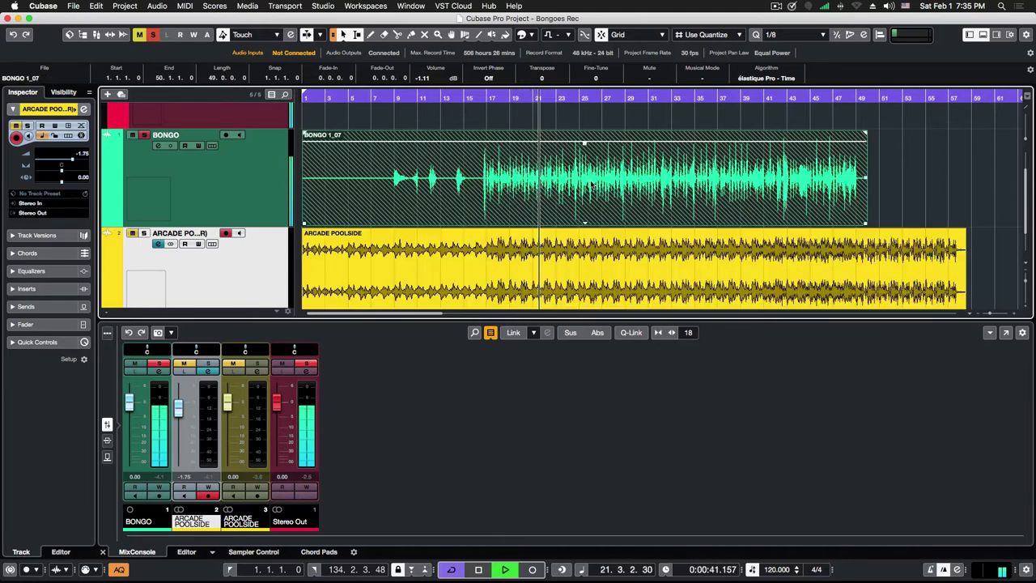
{"action": "left_click", "coordinate": [588, 181]}
{"action": "key", "text": "space"}
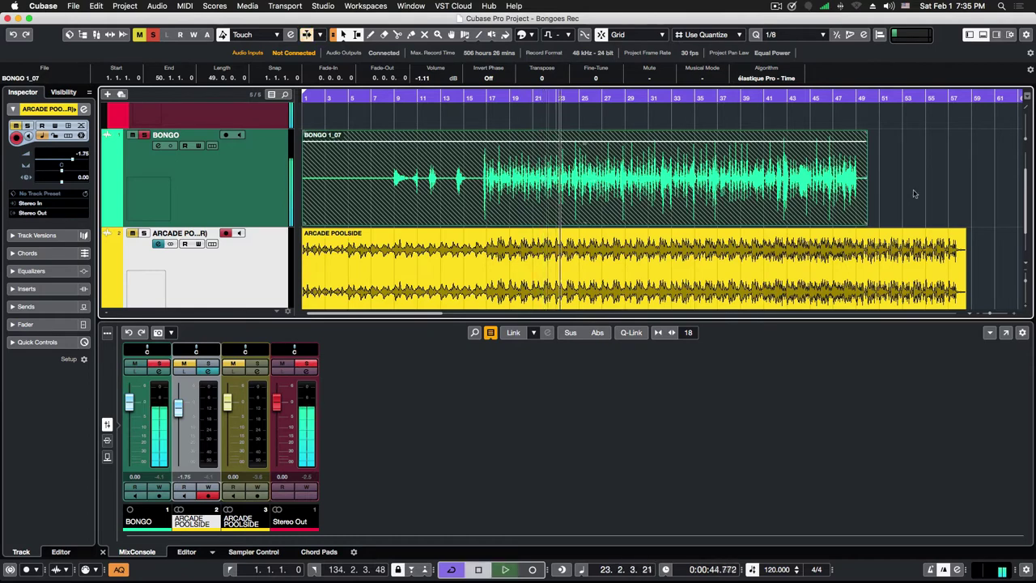
{"action": "left_click", "coordinate": [916, 194]}
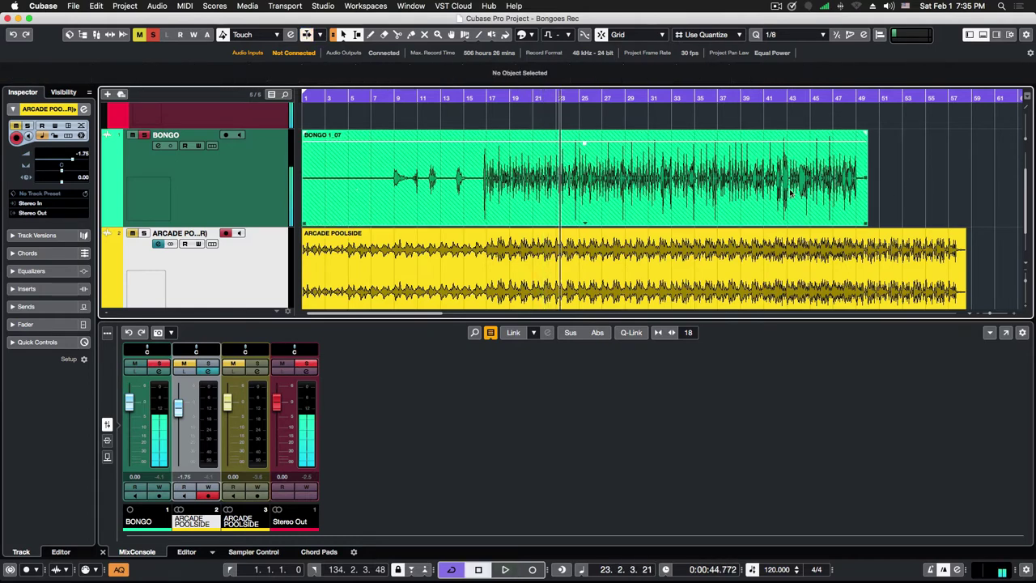
Select the BONGO track and show its lanes to compare the recorded takes
{"action": "left_click", "coordinate": [198, 155]}
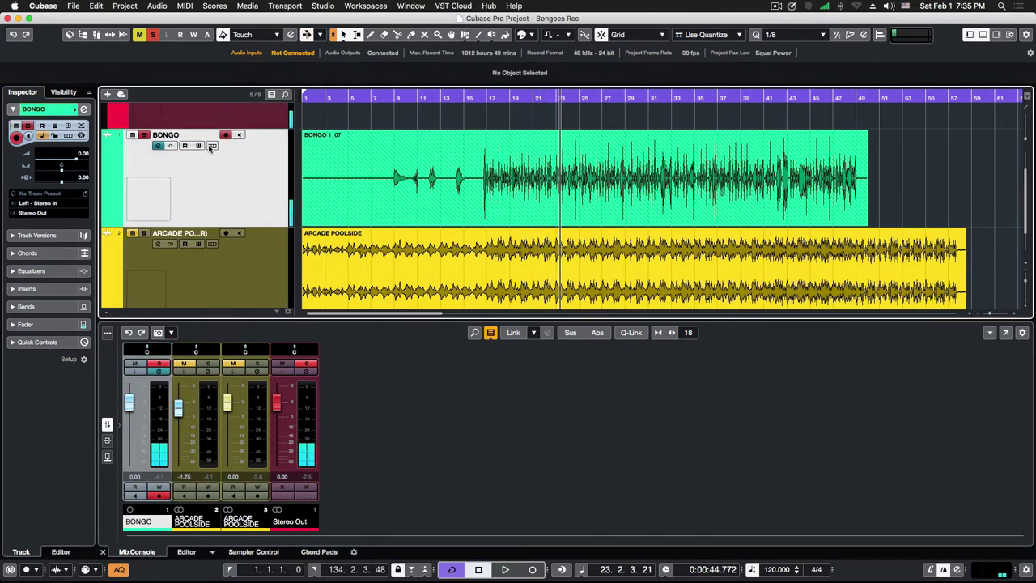
{"action": "left_click", "coordinate": [212, 145]}
{"action": "scroll", "coordinate": [485, 209], "scroll_direction": "down", "scroll_amount": 5}
{"action": "scroll", "coordinate": [594, 219], "scroll_direction": "up", "scroll_amount": 3}
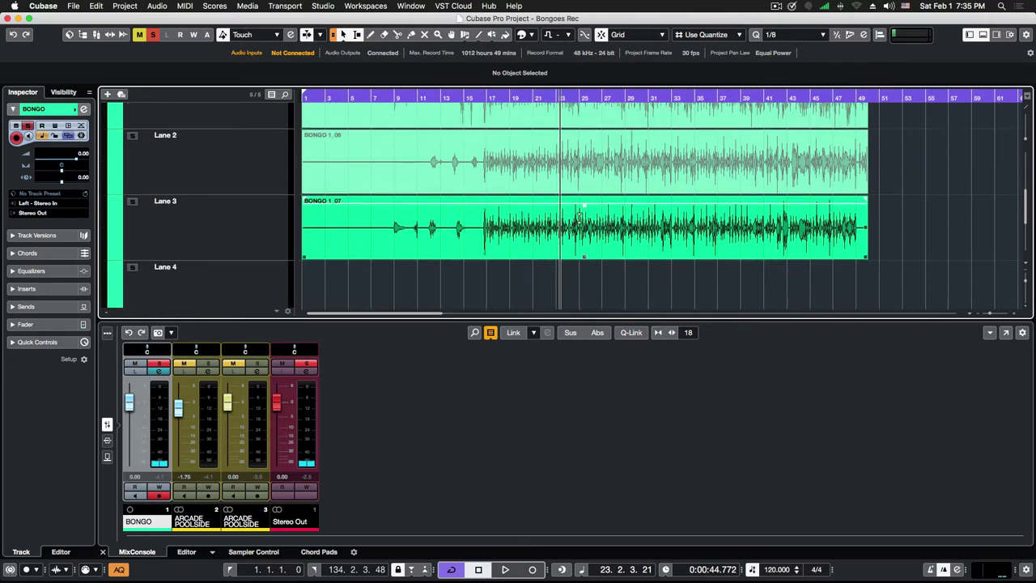
{"action": "scroll", "coordinate": [635, 214], "scroll_direction": "down", "scroll_amount": 2}
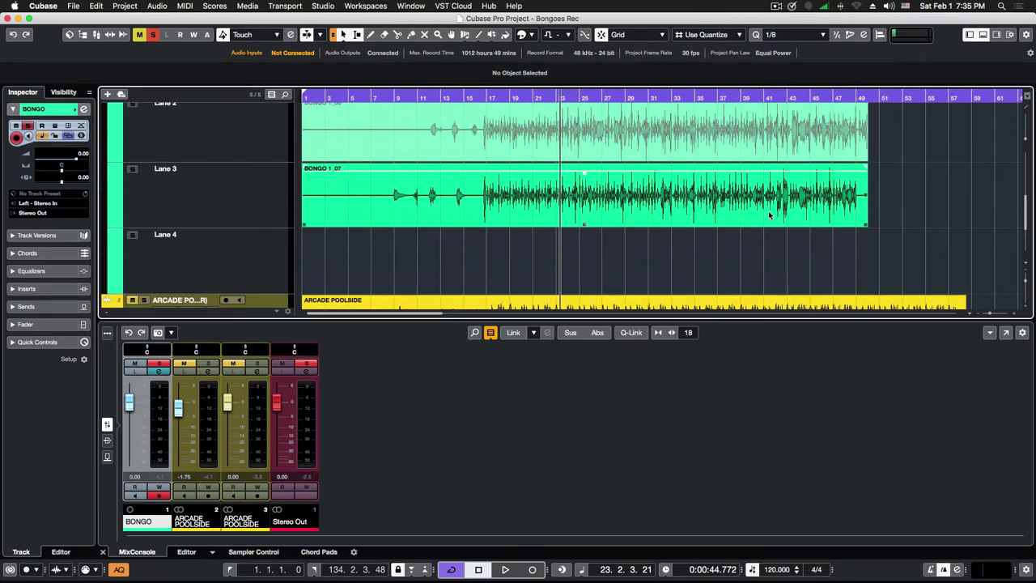
{"action": "scroll", "coordinate": [796, 202], "scroll_direction": "up", "scroll_amount": 3}
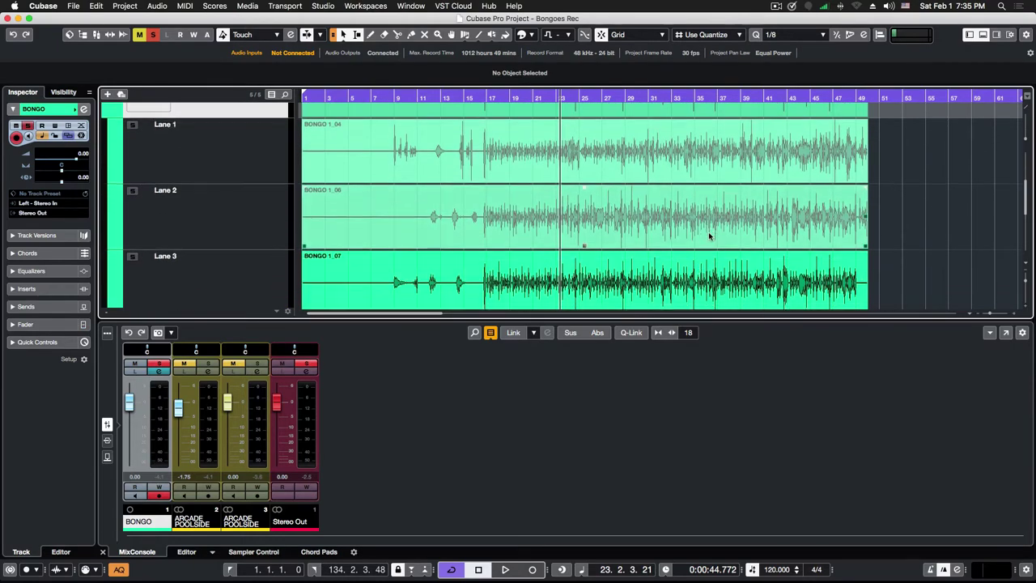
{"action": "scroll", "coordinate": [708, 232], "scroll_direction": "down", "scroll_amount": 1}
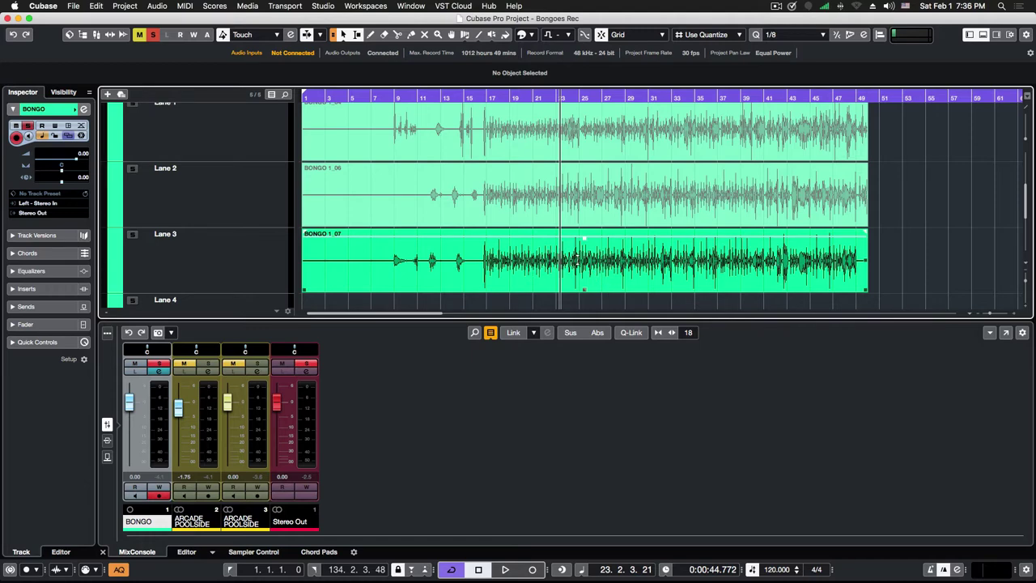
Activate the Lane 1 bongo take with the Comp tool and audition it from position 12.3
{"action": "key", "text": "h"}
{"action": "key", "text": "h"}
{"action": "key", "text": "h"}
{"action": "key", "text": "h"}
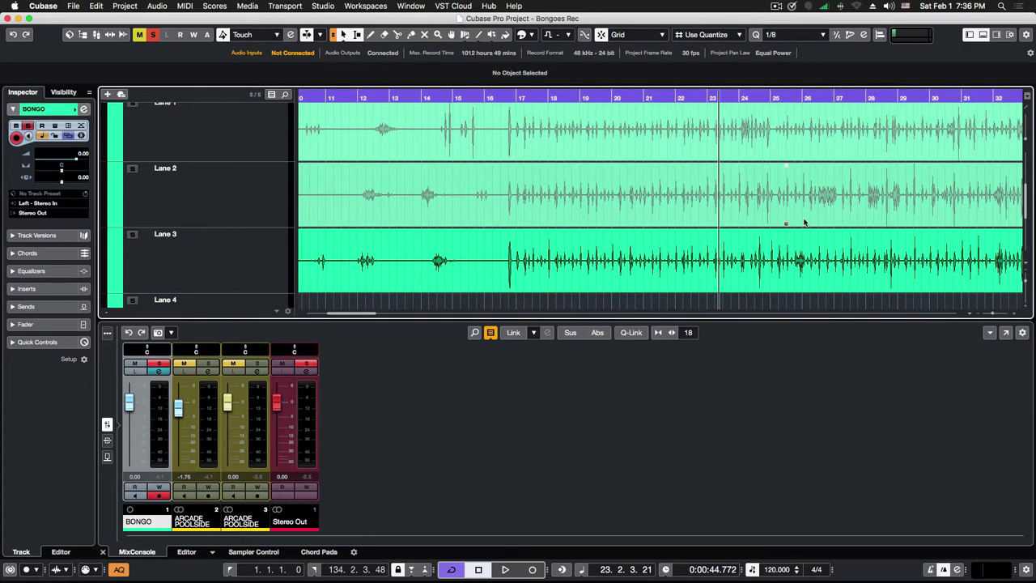
{"action": "scroll", "coordinate": [805, 223], "scroll_direction": "right", "scroll_amount": 5}
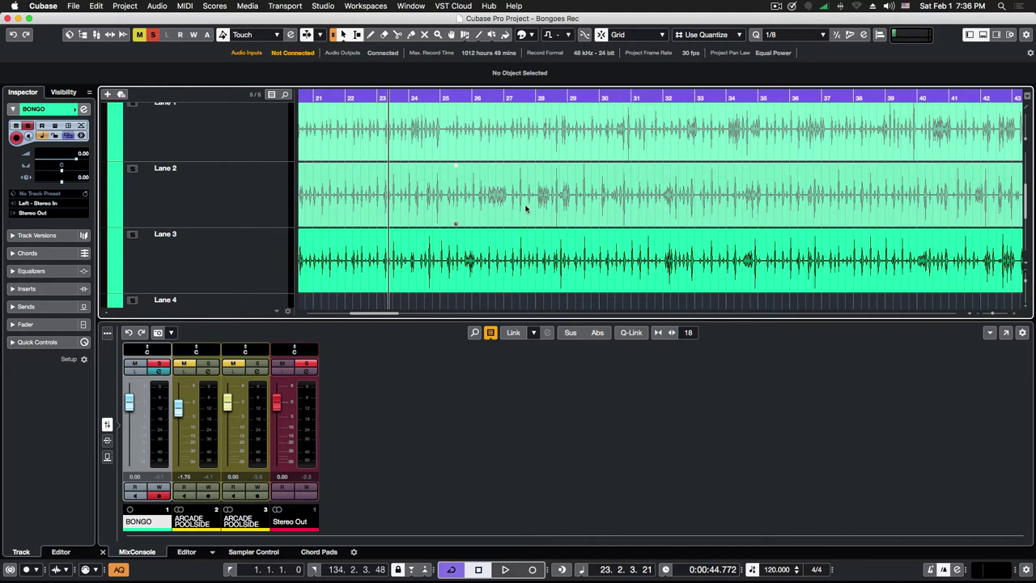
{"action": "scroll", "coordinate": [688, 203], "scroll_direction": "left", "scroll_amount": 8}
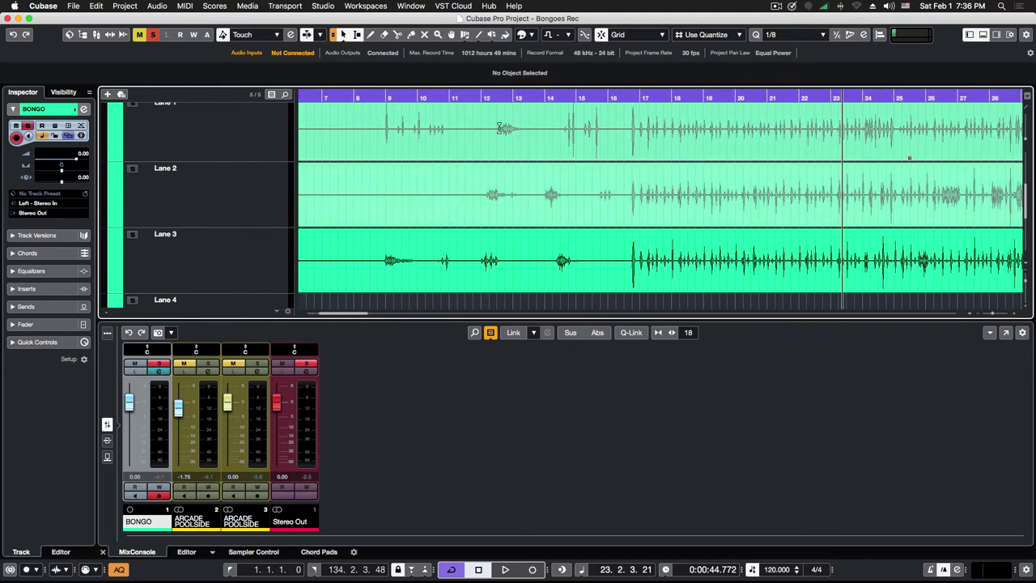
{"action": "right_click", "coordinate": [518, 139]}
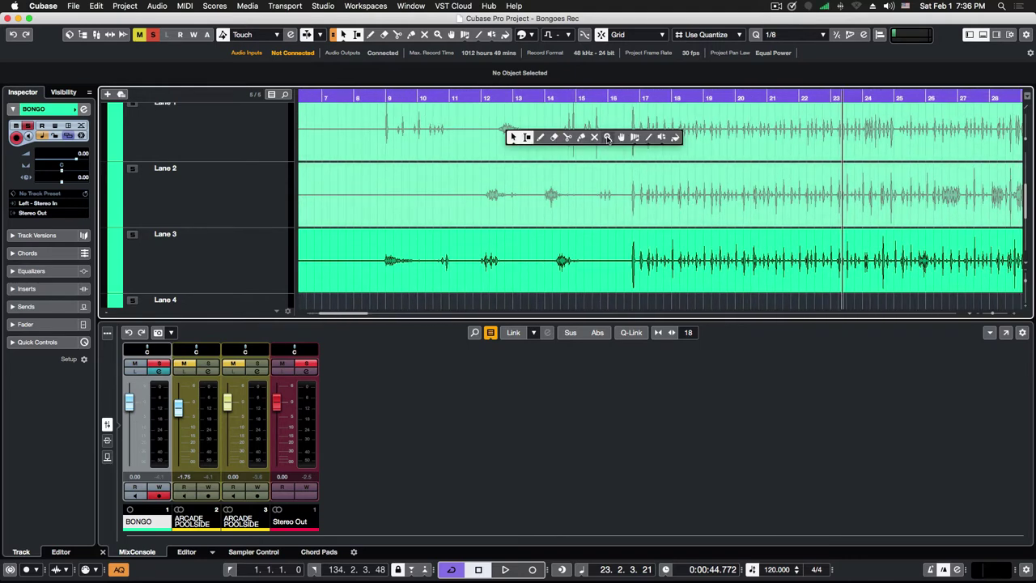
{"action": "left_click", "coordinate": [620, 138]}
{"action": "left_click", "coordinate": [518, 131]}
{"action": "left_click", "coordinate": [498, 97]}
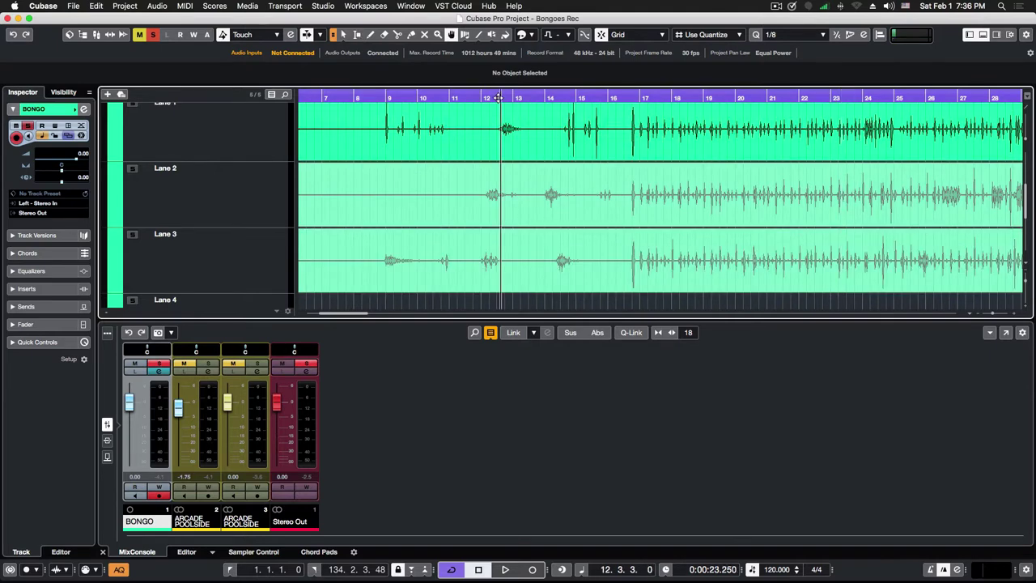
{"action": "key", "text": "space"}
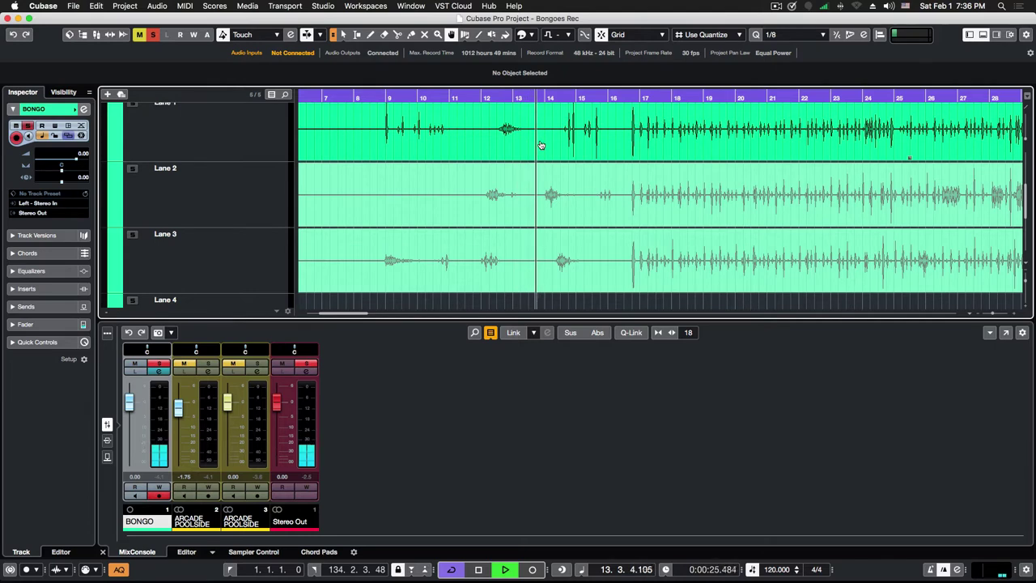
{"action": "key", "text": "space"}
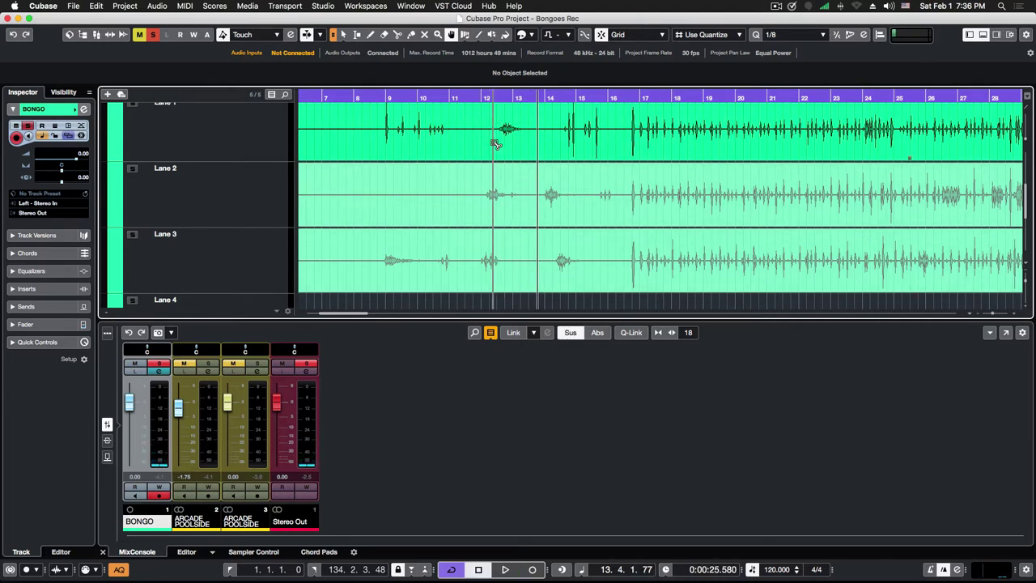
Split the bongo takes at about bars 12.2 and 13.5 across all lanes, and activate Lane 3 before the first split
{"action": "left_click", "coordinate": [499, 148], "text": "alt"}
{"action": "left_click", "coordinate": [534, 144], "text": "alt"}
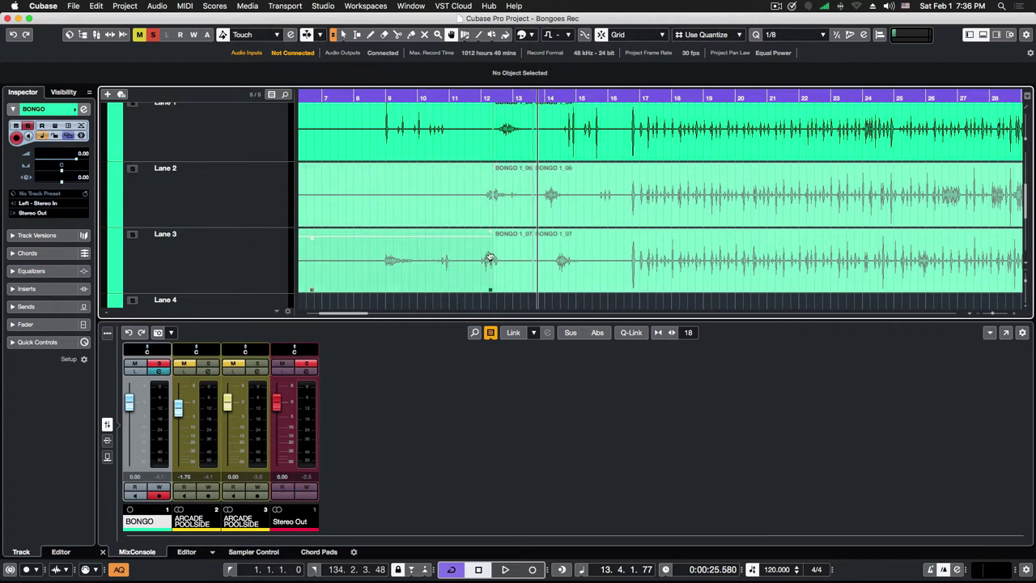
{"action": "left_click", "coordinate": [441, 271]}
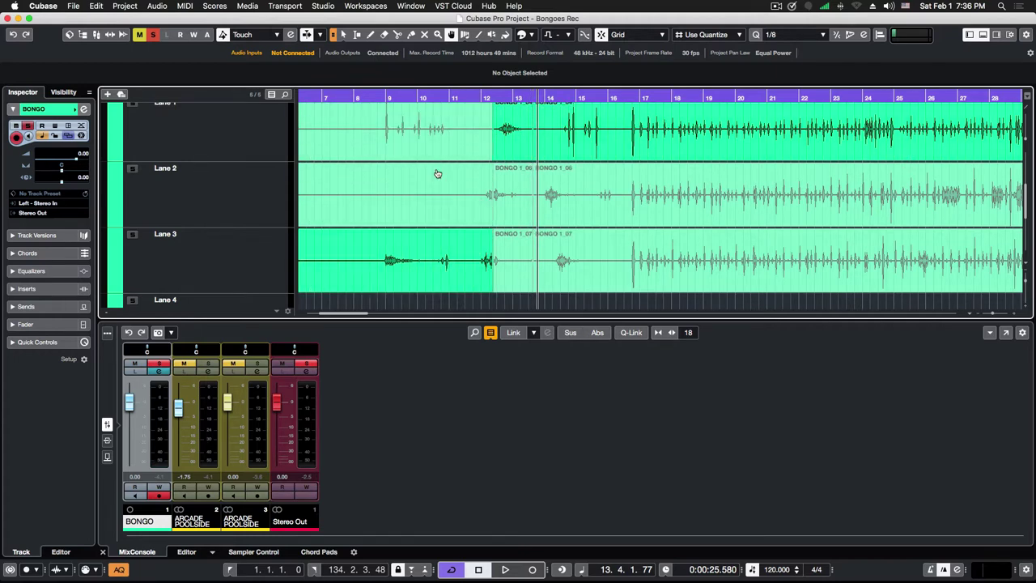
Split the takes at about bar 11.5 and try the short section after it from Lane 2, then from Lane 1
{"action": "left_click", "coordinate": [468, 266]}
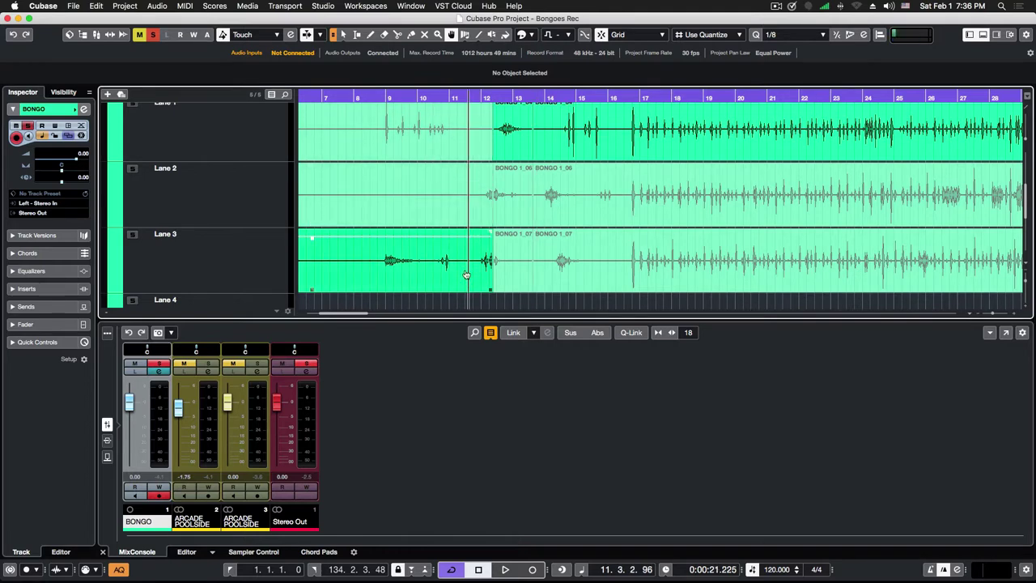
{"action": "left_click", "coordinate": [466, 274], "text": "alt"}
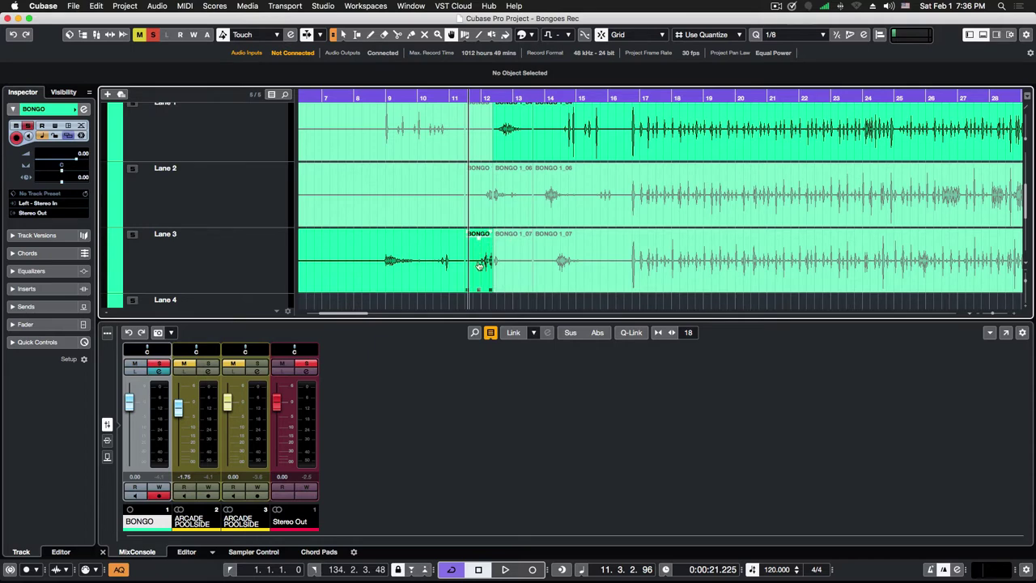
{"action": "left_click", "coordinate": [477, 217]}
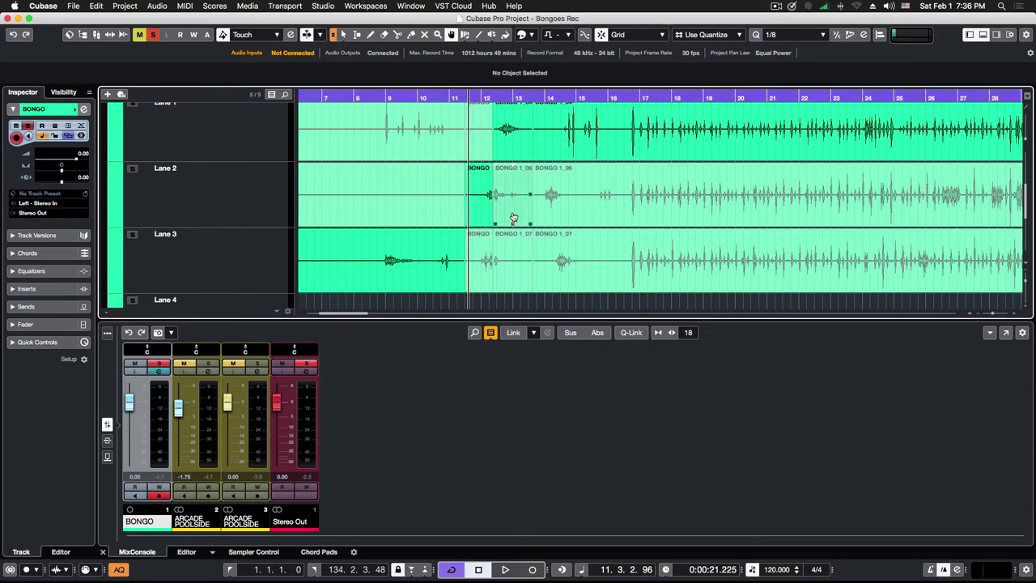
{"action": "left_click", "coordinate": [477, 125]}
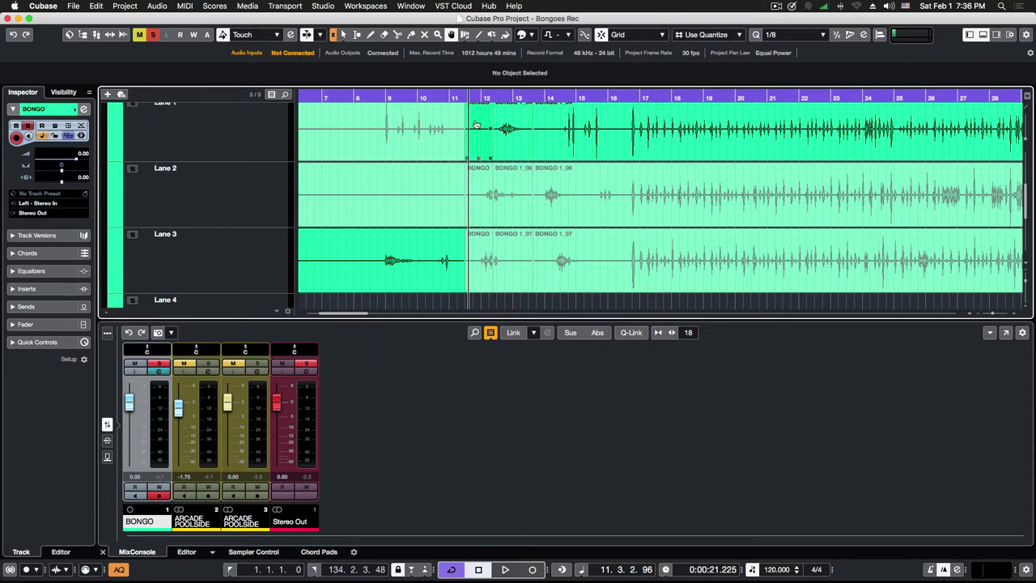
Play the comp from about bar 9, then activate Lane 3 for both sections between the first and last splits
{"action": "left_click", "coordinate": [388, 98]}
{"action": "key", "text": "space"}
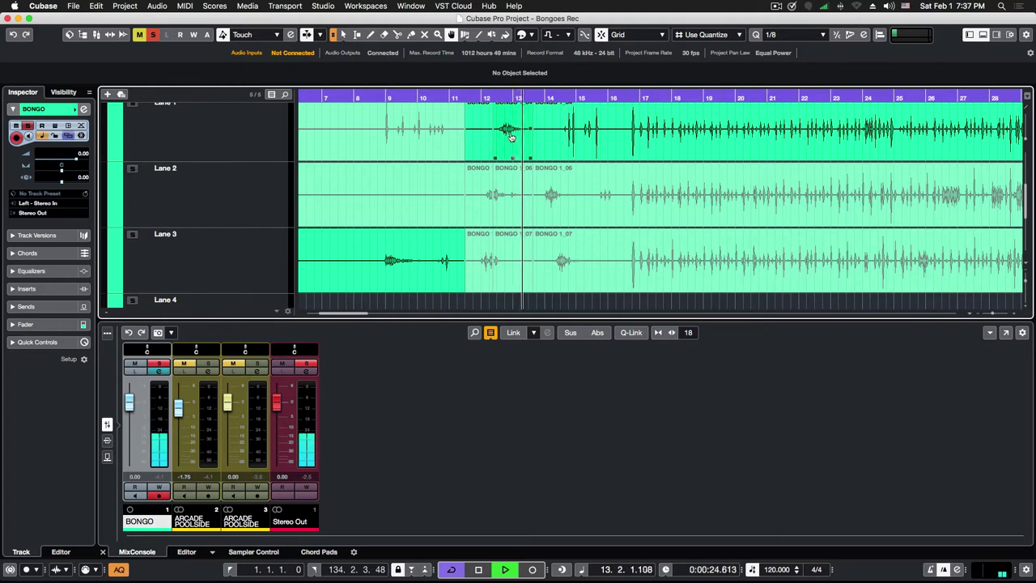
{"action": "key", "text": "space"}
{"action": "left_click", "coordinate": [483, 264]}
{"action": "left_click", "coordinate": [510, 265]}
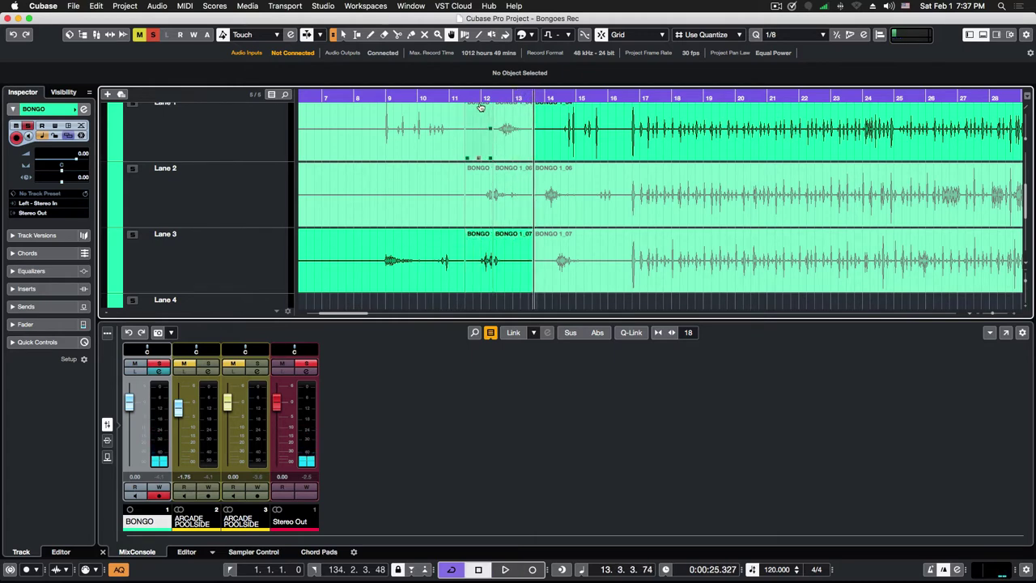
Audition the Lane 3 sections, then activate Lane 2 for the short section just before the middle split
{"action": "key", "text": "space"}
{"action": "left_click", "coordinate": [512, 257]}
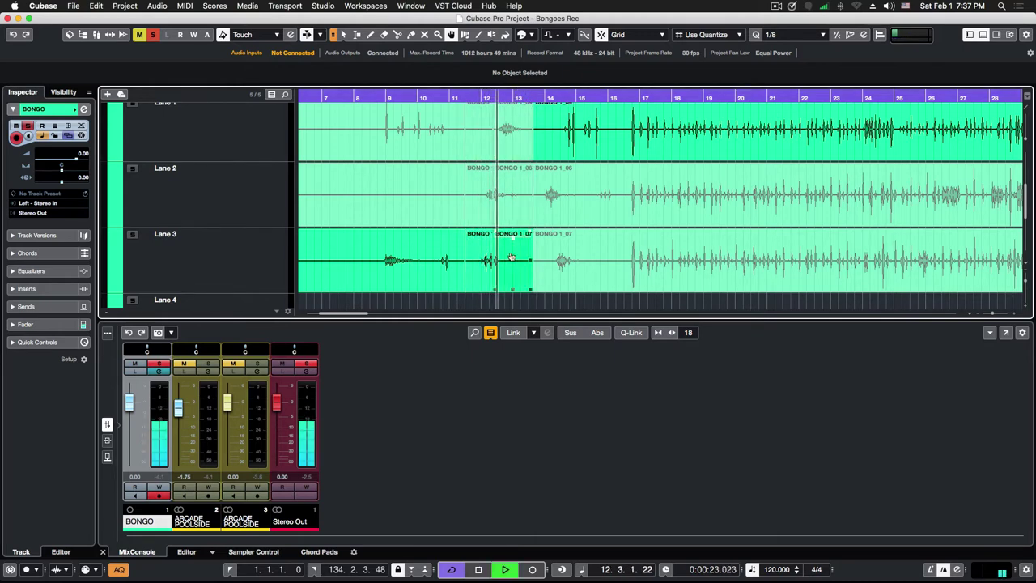
{"action": "key", "text": "space"}
{"action": "left_click", "coordinate": [485, 206]}
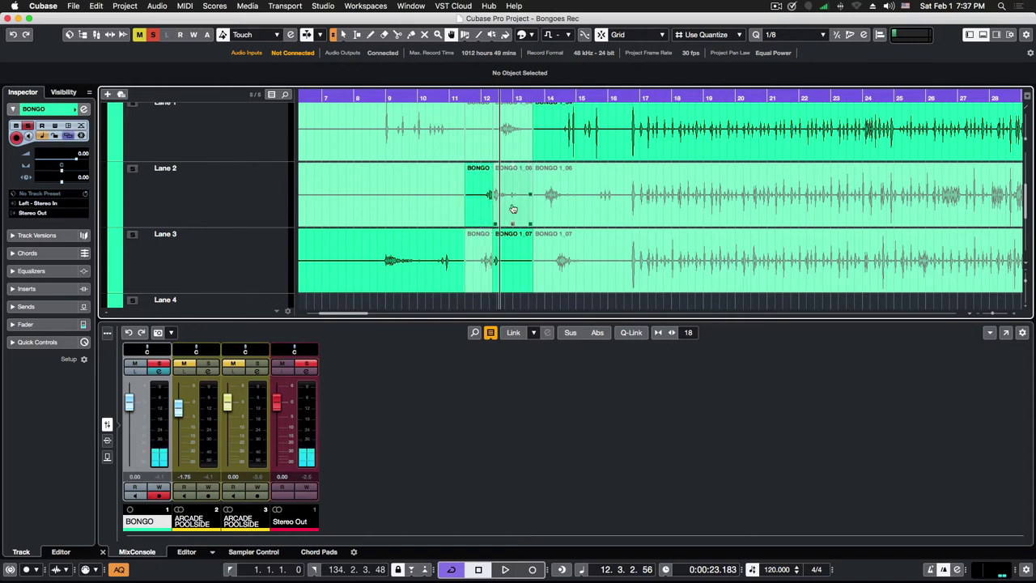
Audition Lane 2 for the section between about bars 12.2 and 13.5, then activate Lane 1 for both short sections
{"action": "left_click", "coordinate": [512, 209]}
{"action": "key", "text": "space"}
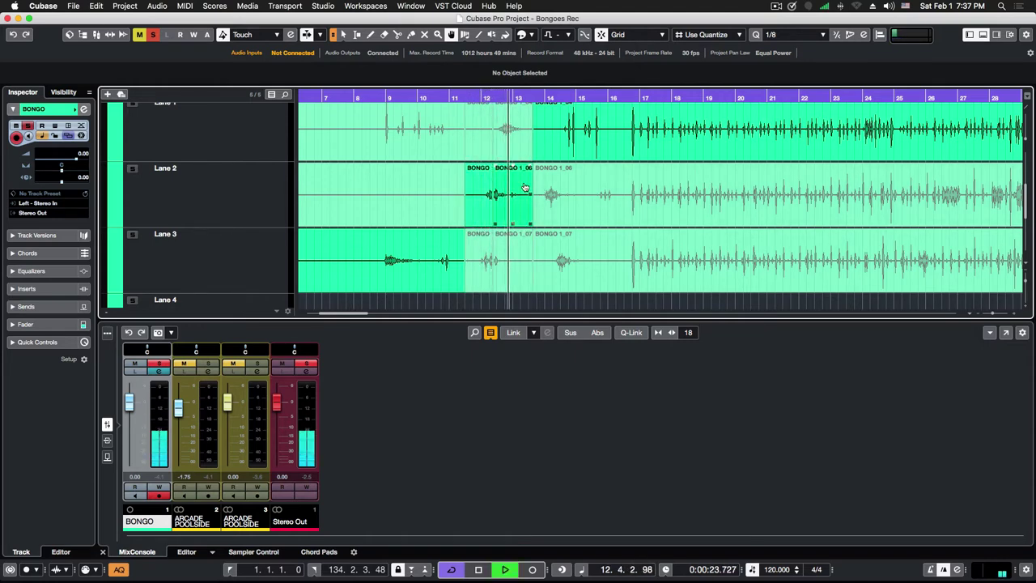
{"action": "key", "text": "space"}
{"action": "left_click", "coordinate": [504, 150]}
{"action": "left_click", "coordinate": [504, 150]}
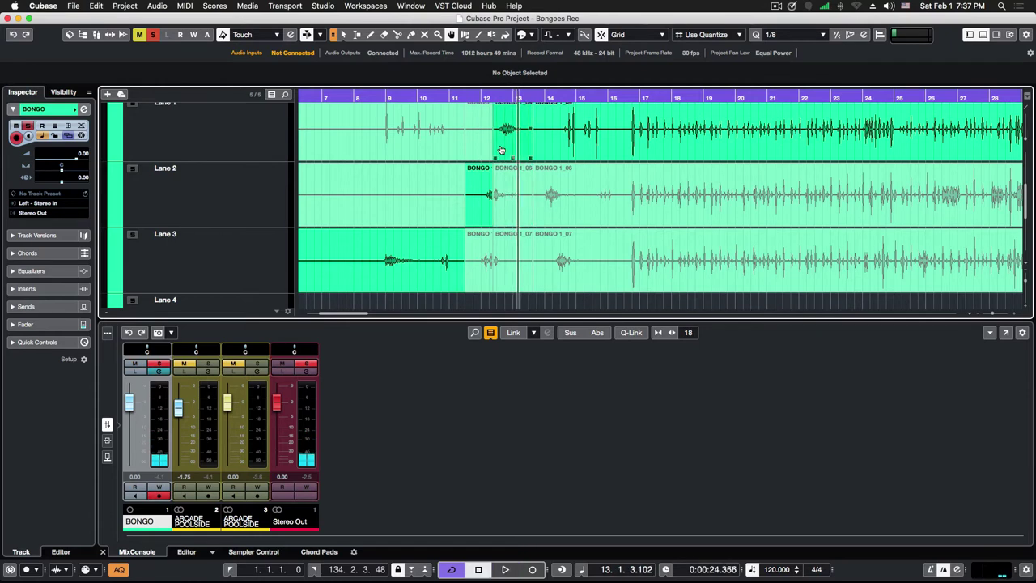
{"action": "left_click", "coordinate": [476, 143]}
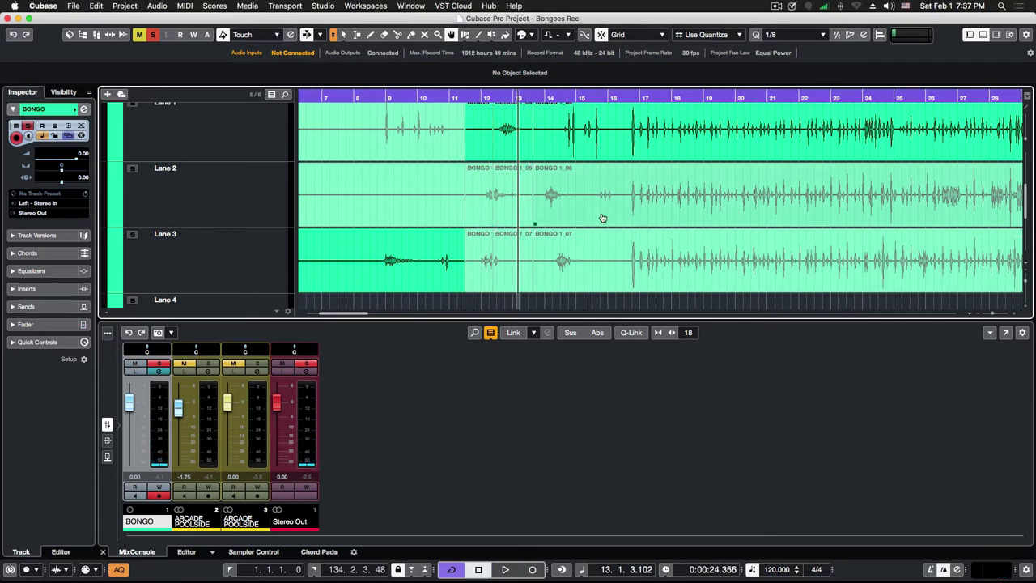
Activate Lane 3 for both short sections between about bars 11.5 and 13.5
{"action": "scroll", "coordinate": [571, 180], "scroll_direction": "right", "scroll_amount": 5}
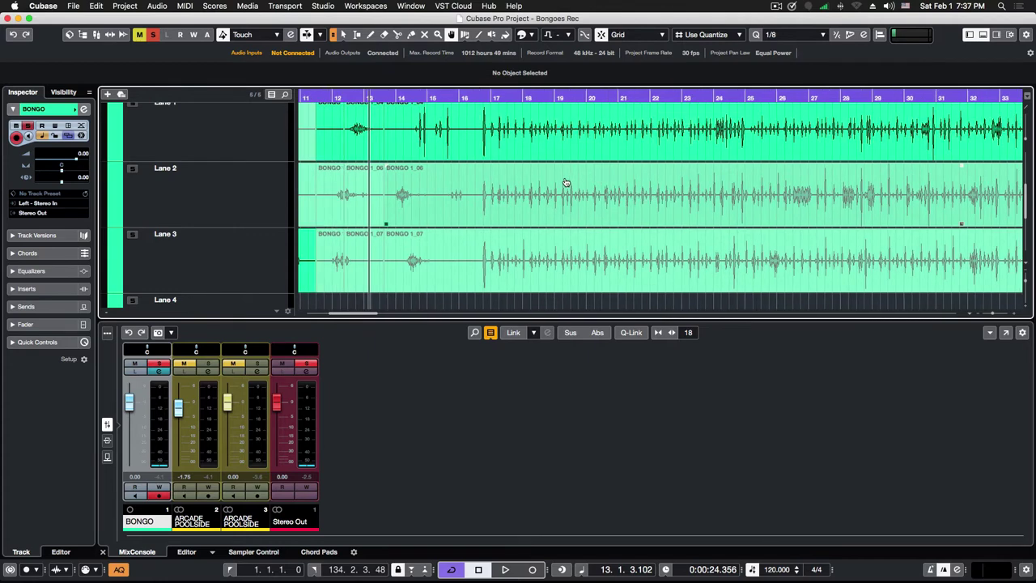
{"action": "scroll", "coordinate": [436, 188], "scroll_direction": "left", "scroll_amount": 6}
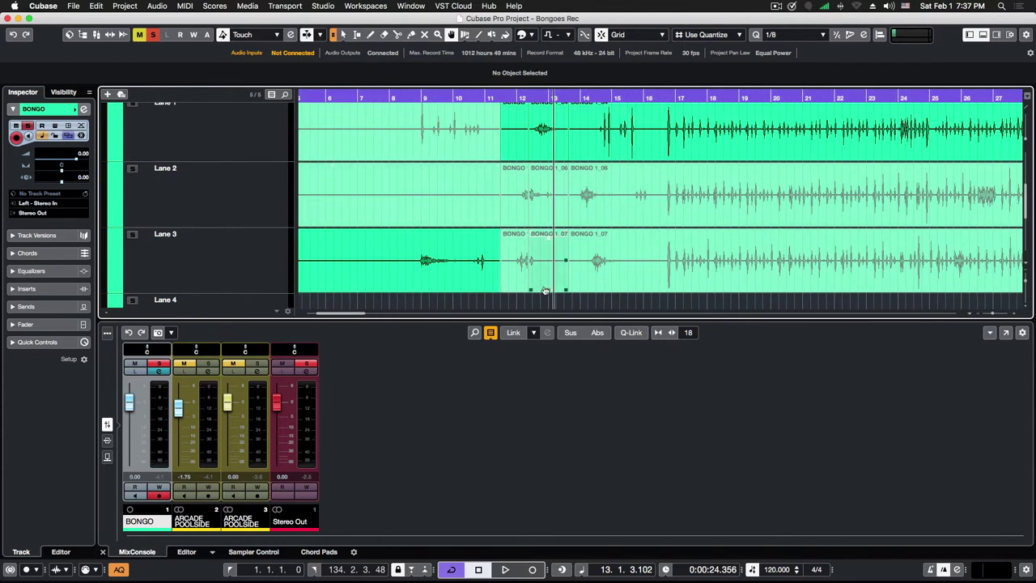
{"action": "left_click_drag", "start_coordinate": [525, 267], "coordinate": [590, 270]}
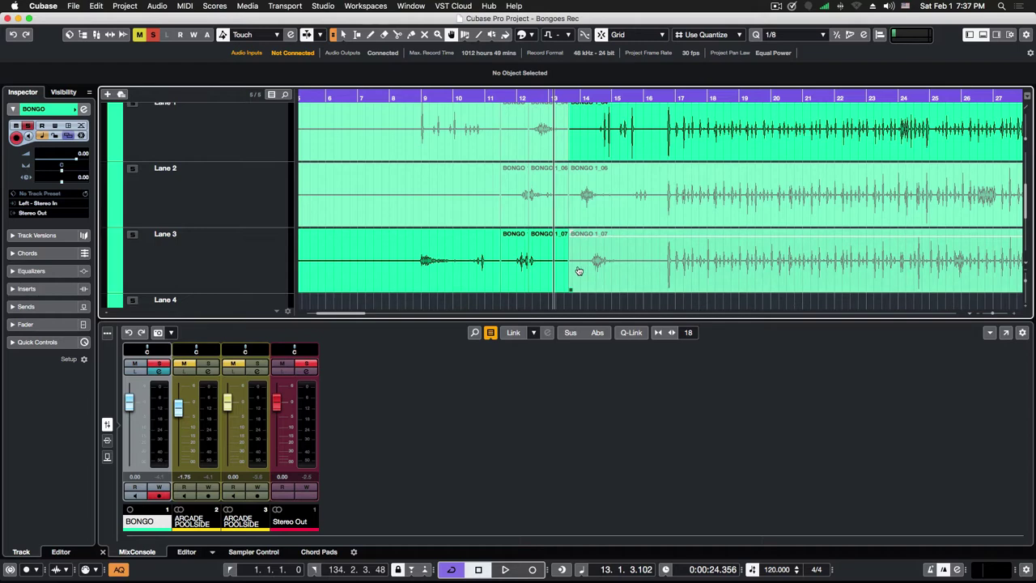
Undo all lane choices and splits back to the uncut takes, then activate the whole take in Lane 3
{"action": "key", "text": "super+z"}
{"action": "key", "text": "super+z"}
{"action": "key", "text": "super+z"}
{"action": "key", "text": "super+z"}
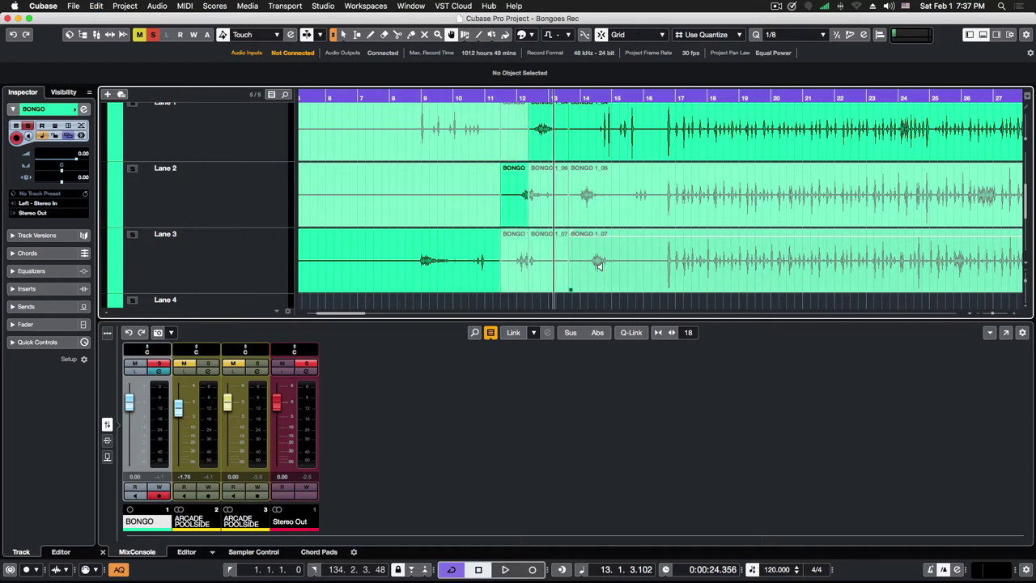
{"action": "key", "text": "super+z"}
{"action": "key", "text": "super+z"}
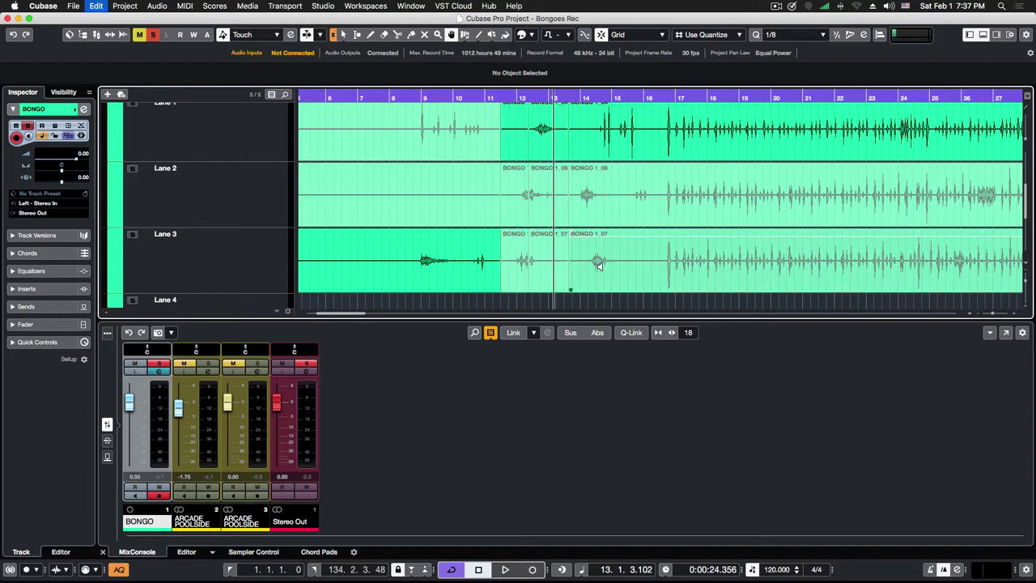
{"action": "key", "text": "super+z"}
{"action": "key", "text": "super+z"}
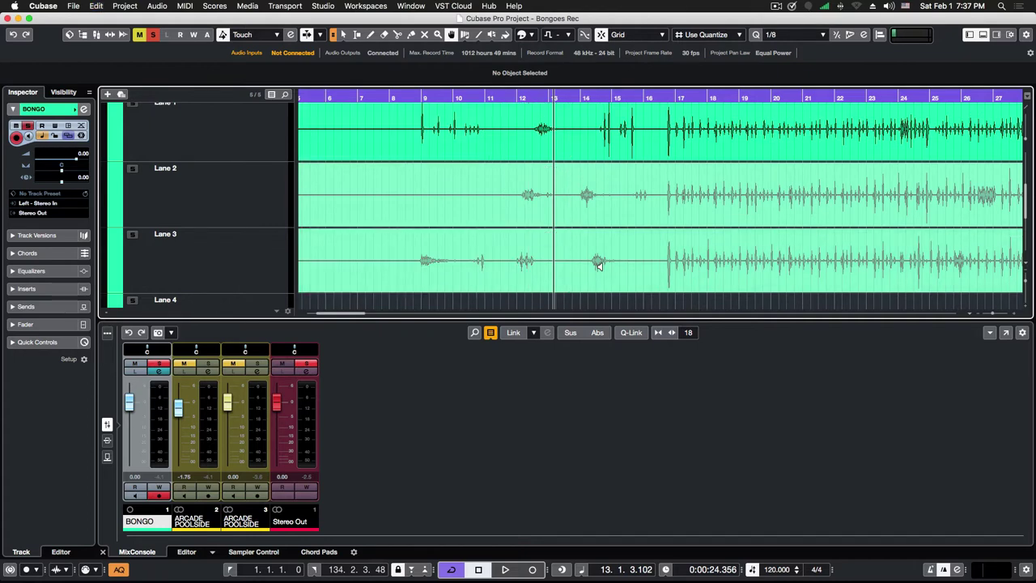
{"action": "left_click", "coordinate": [658, 259]}
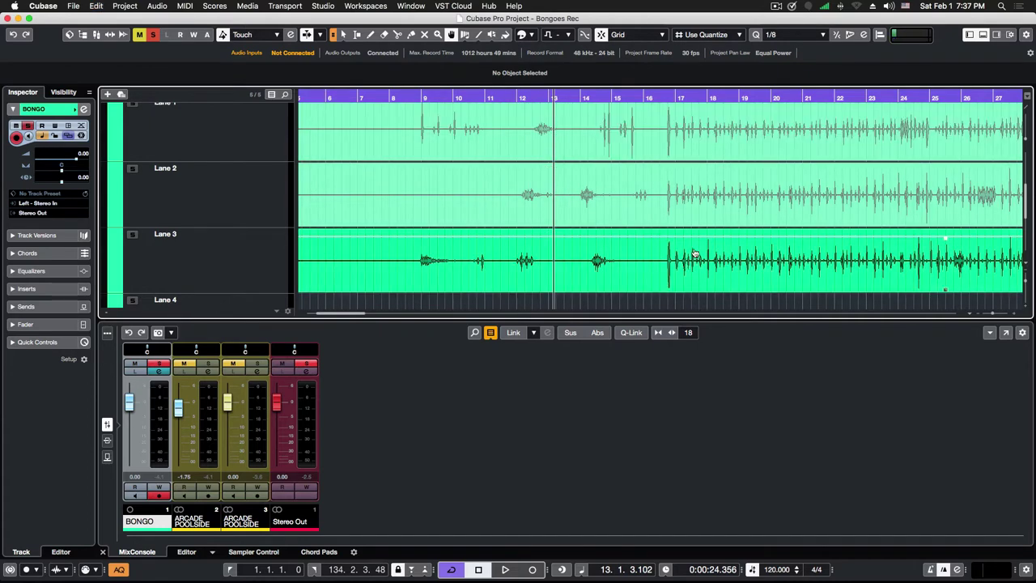
Select the Lane 3 take and play it briefly from about bar 24.3
{"action": "scroll", "coordinate": [694, 255], "scroll_direction": "right", "scroll_amount": 10}
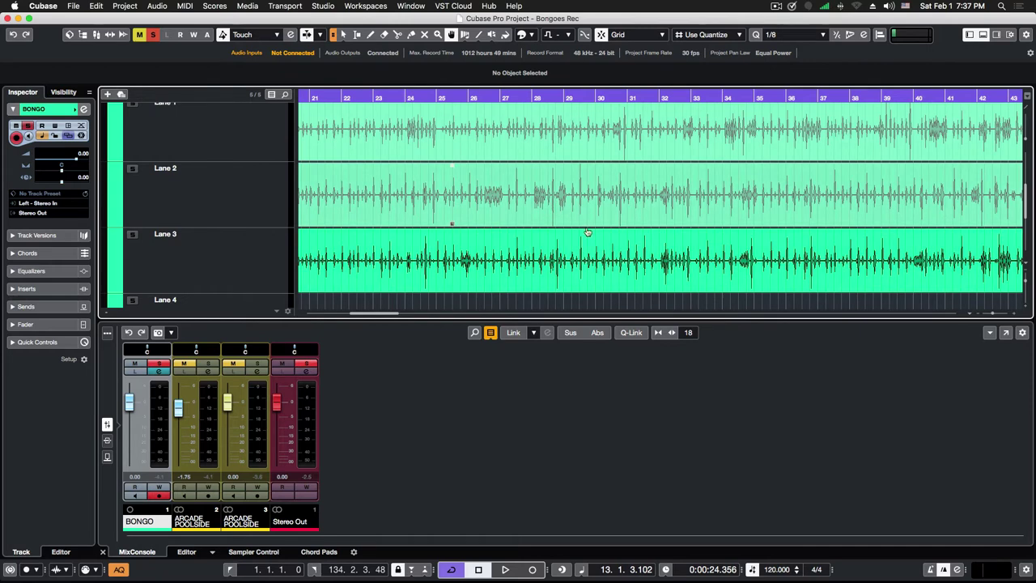
{"action": "scroll", "coordinate": [623, 232], "scroll_direction": "left", "scroll_amount": 3}
{"action": "left_click", "coordinate": [566, 262]}
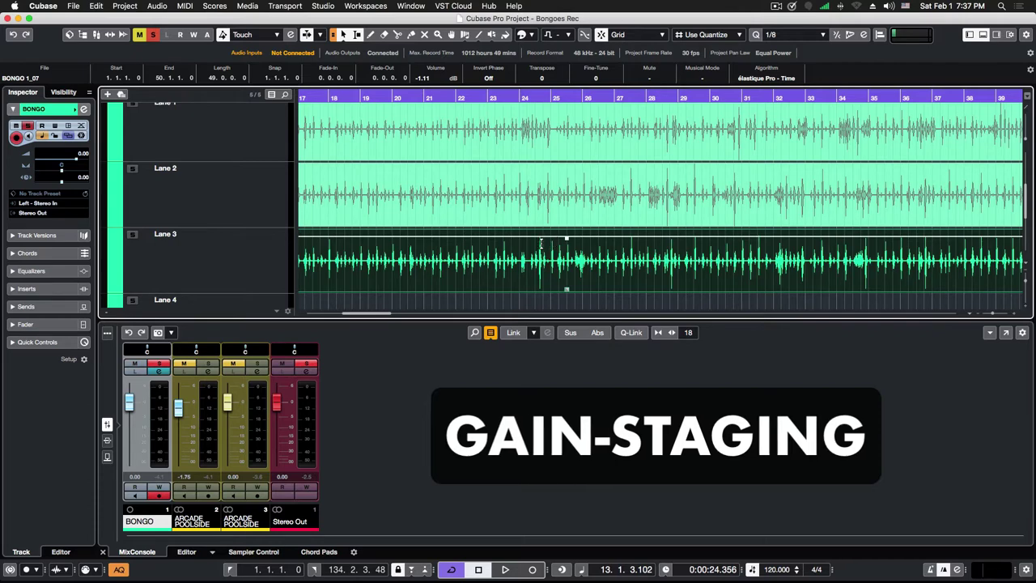
{"action": "left_click", "coordinate": [535, 98]}
{"action": "key", "text": "space"}
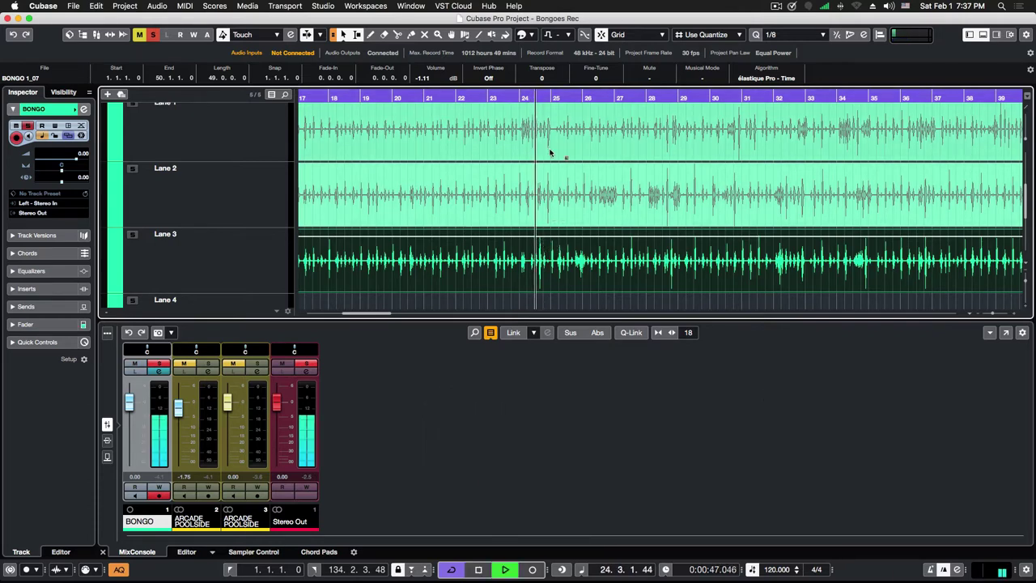
{"action": "key", "text": "space"}
Examine the peaks in the Lane 3 waveform up close around bar 24.3 and from about bar 16.4 onward
{"action": "left_click_drag", "start_coordinate": [536, 98], "coordinate": [538, 133]}
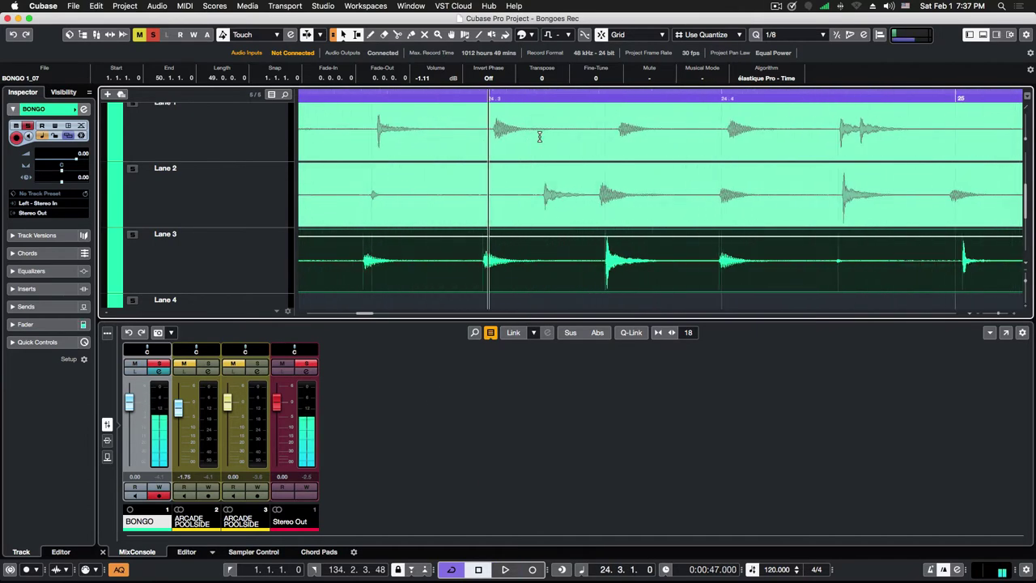
{"action": "key", "text": "g"}
{"action": "key", "text": "g"}
{"action": "key", "text": "g"}
{"action": "key", "text": "g"}
{"action": "key", "text": "g"}
{"action": "key", "text": "g"}
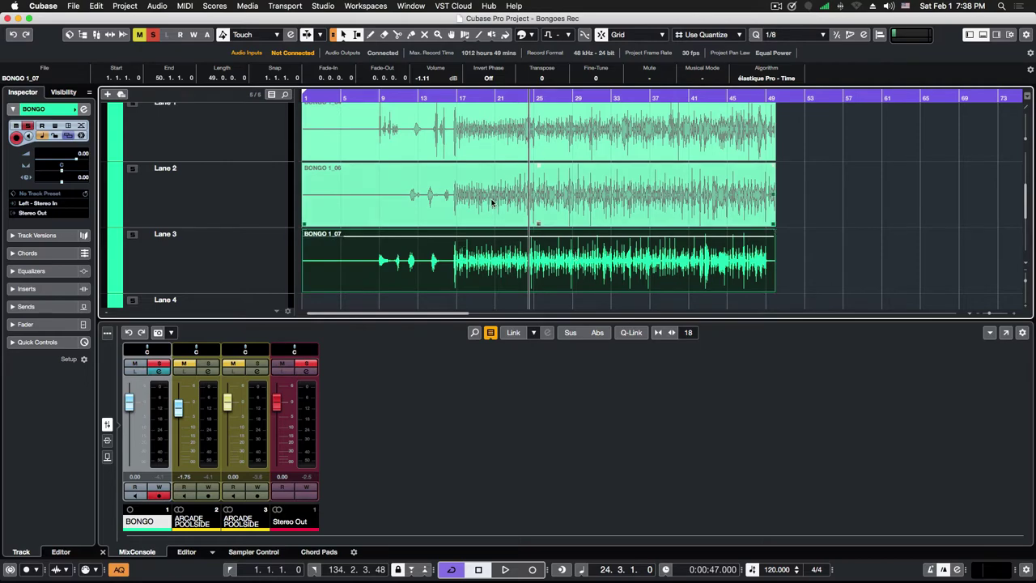
{"action": "left_click_drag", "start_coordinate": [457, 98], "coordinate": [453, 128]}
{"action": "scroll", "coordinate": [726, 244], "scroll_direction": "right", "scroll_amount": 10}
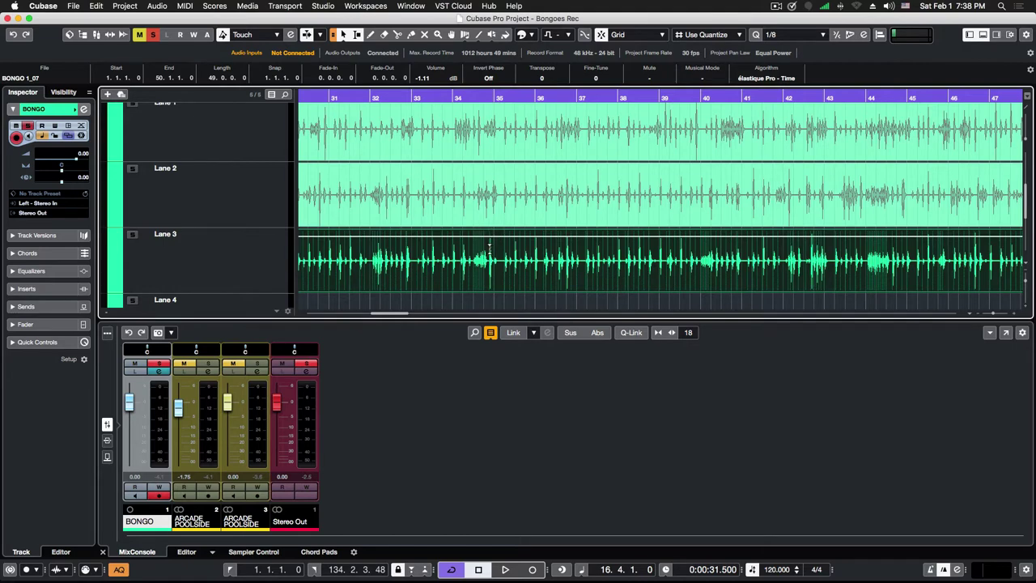
{"action": "left_click_drag", "start_coordinate": [996, 317], "coordinate": [987, 315]}
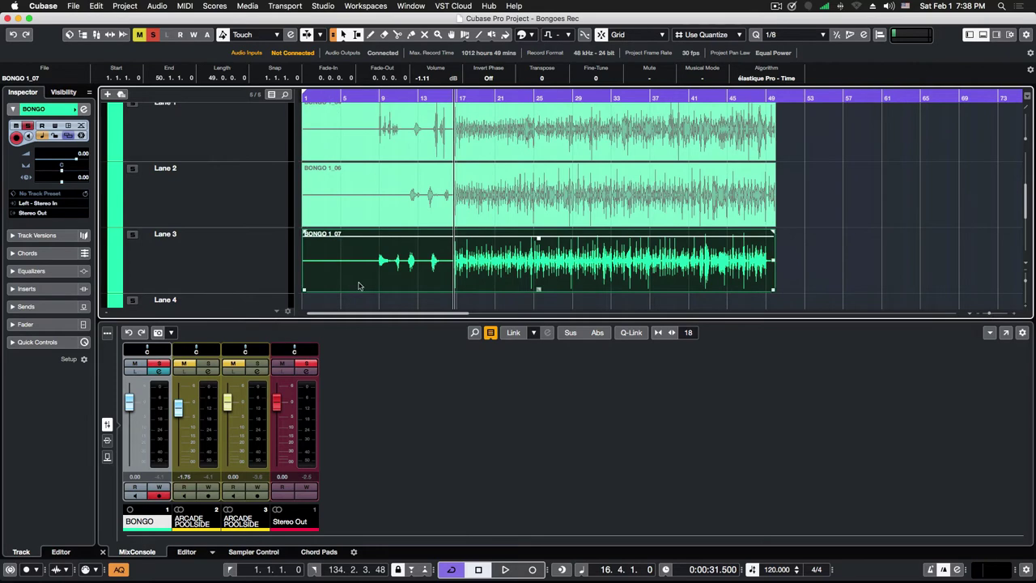
Hide the take lanes of the BONGO track and select the track
{"action": "left_click", "coordinate": [226, 275]}
{"action": "scroll", "coordinate": [279, 234], "scroll_direction": "up", "scroll_amount": 3}
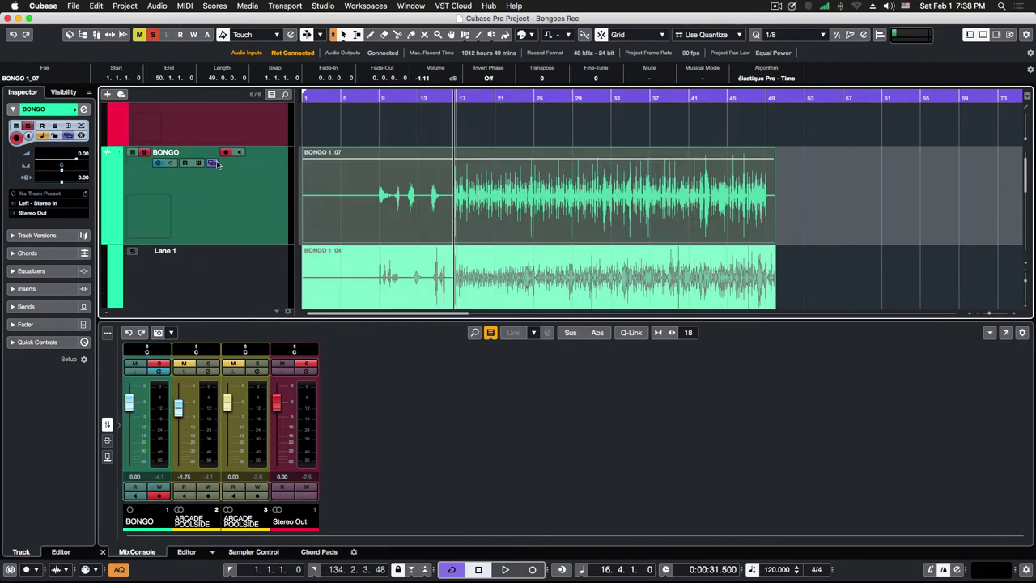
{"action": "left_click", "coordinate": [214, 163]}
{"action": "left_click", "coordinate": [263, 224]}
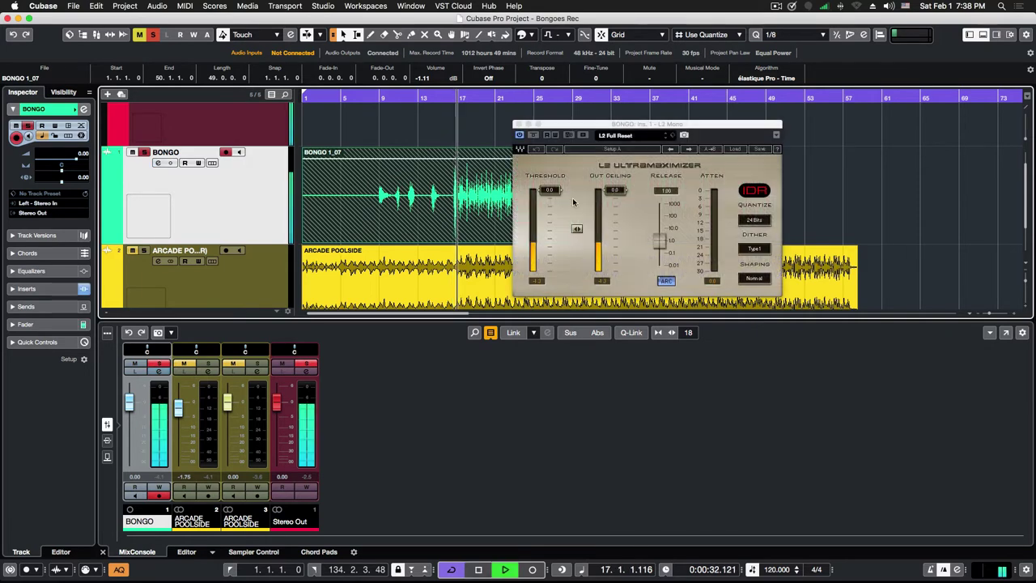
Set the threshold of the BONGO track's L2 limiter to -5.7 and lower its output ceiling during playback
{"action": "key", "text": "space"}
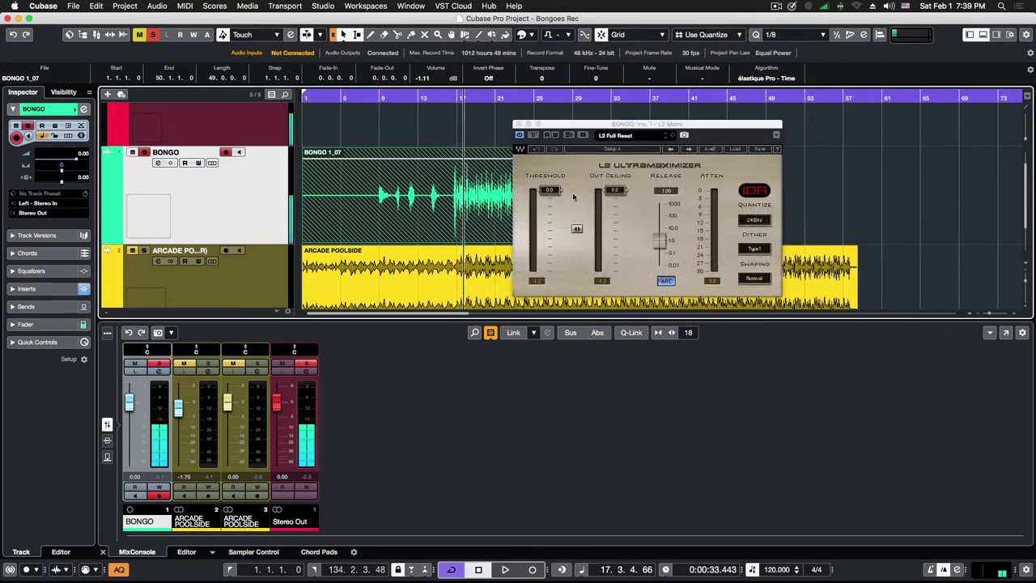
{"action": "left_click_drag", "start_coordinate": [551, 191], "coordinate": [551, 196]}
{"action": "key", "text": "space"}
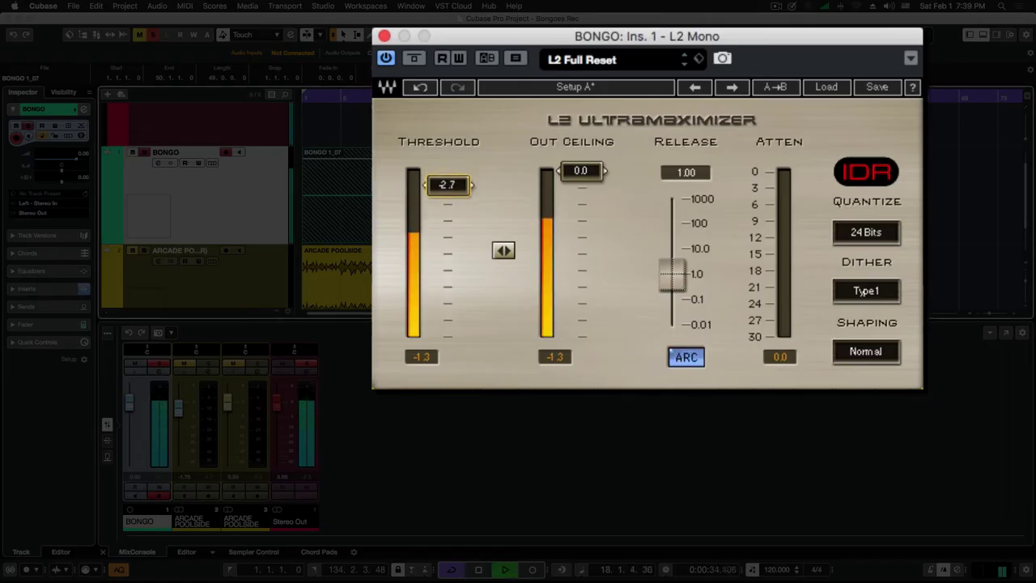
{"action": "left_click_drag", "start_coordinate": [448, 184], "coordinate": [448, 201]}
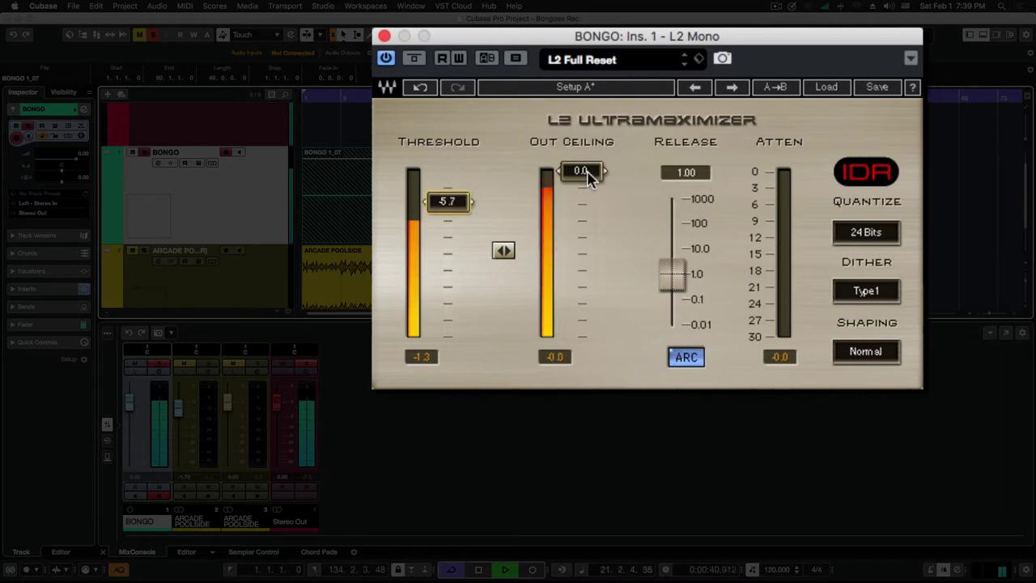
{"action": "left_click_drag", "start_coordinate": [585, 179], "coordinate": [583, 190]}
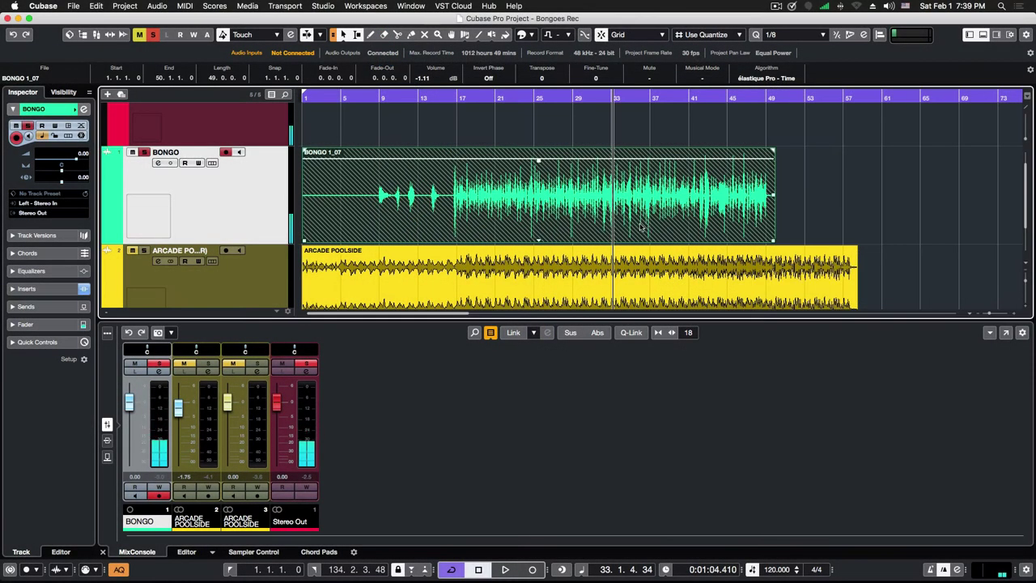
Render the limited bongo event in place onto a new audio track and deselect the events
{"action": "left_click", "coordinate": [73, 6]}
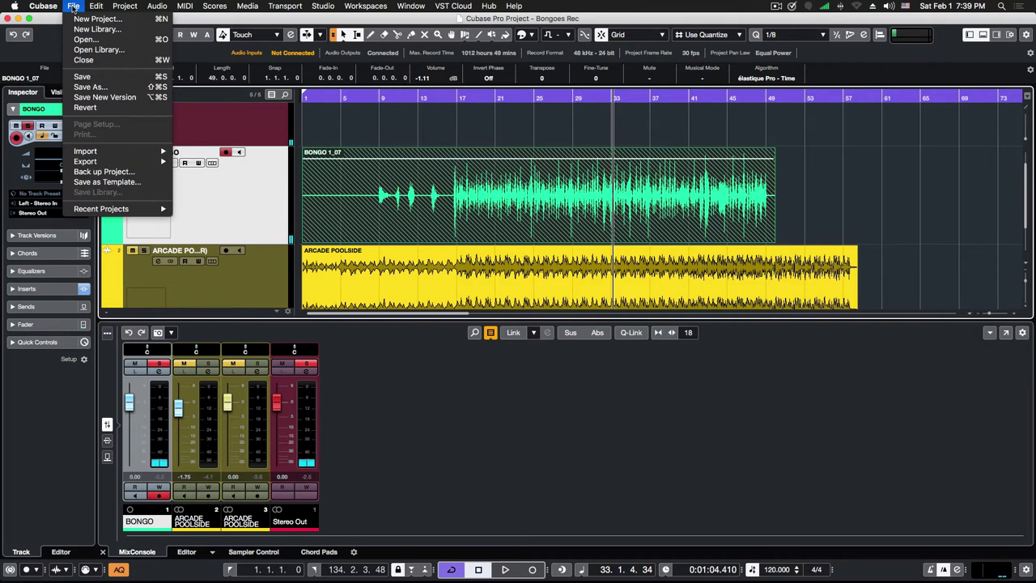
{"action": "mouse_move", "coordinate": [95, 7]}
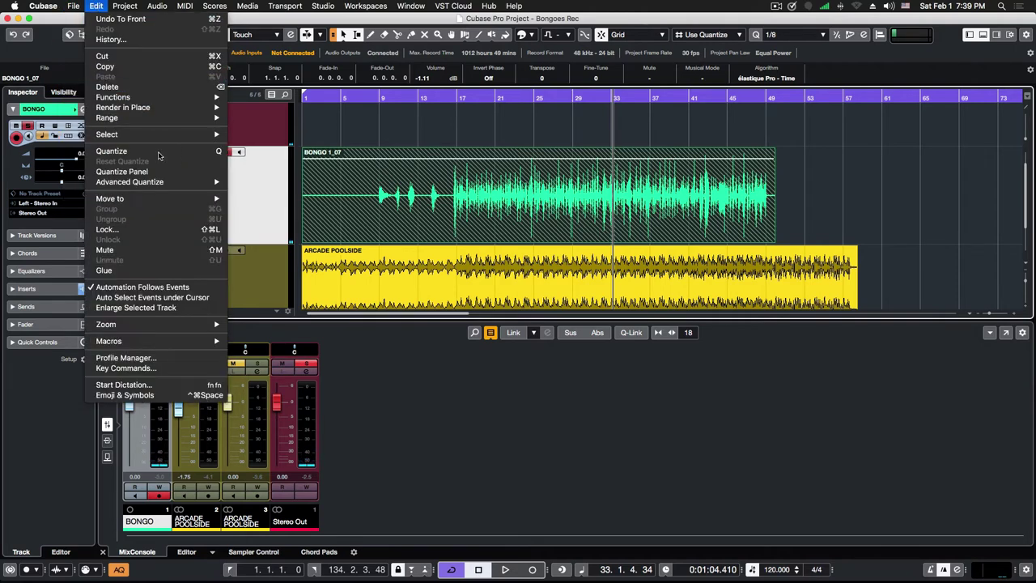
{"action": "left_click", "coordinate": [238, 113]}
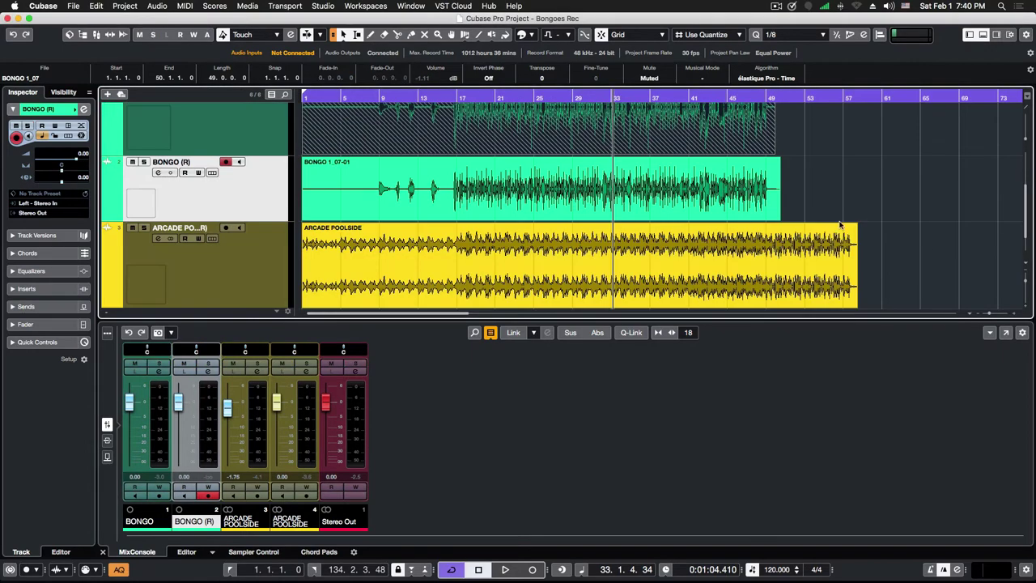
{"action": "scroll", "coordinate": [841, 227], "scroll_direction": "up", "scroll_amount": 3}
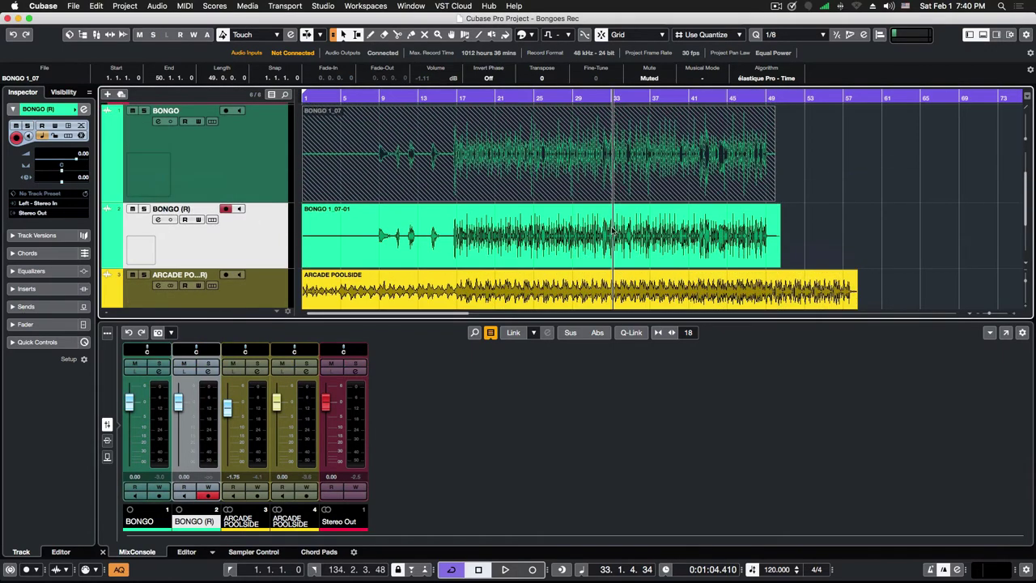
{"action": "left_click", "coordinate": [857, 212]}
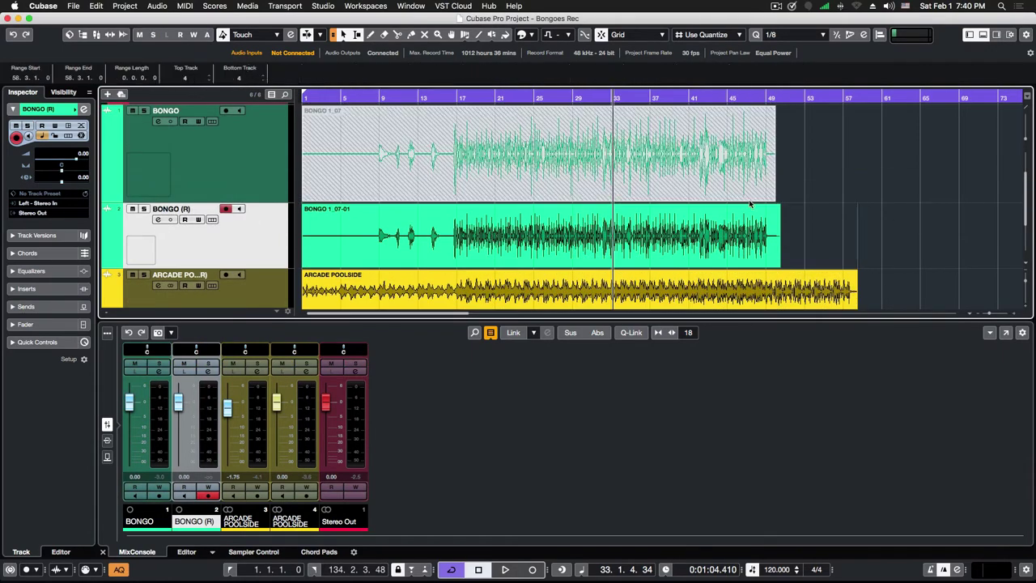
Reduce the height of the original BONGO track and rename it BONGO [OG]
{"action": "left_click", "coordinate": [271, 200]}
{"action": "left_click_drag", "start_coordinate": [272, 201], "coordinate": [267, 159]}
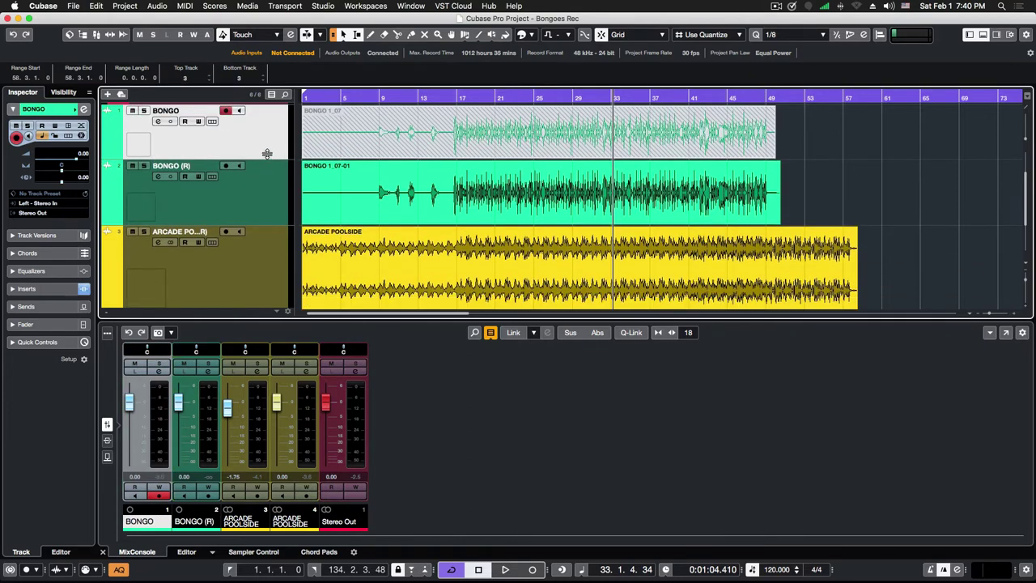
{"action": "double_click", "coordinate": [187, 110]}
{"action": "left_click", "coordinate": [192, 109]}
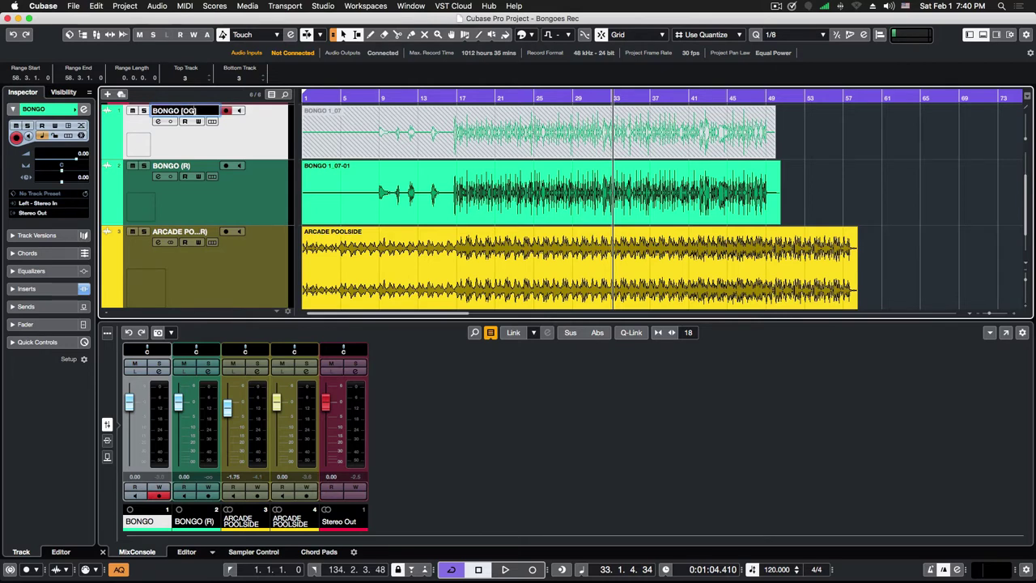
{"action": "key", "text": "Return"}
Open Detect Silence for the rendered bongo event on the BONGO (R) track
{"action": "left_click", "coordinate": [271, 190]}
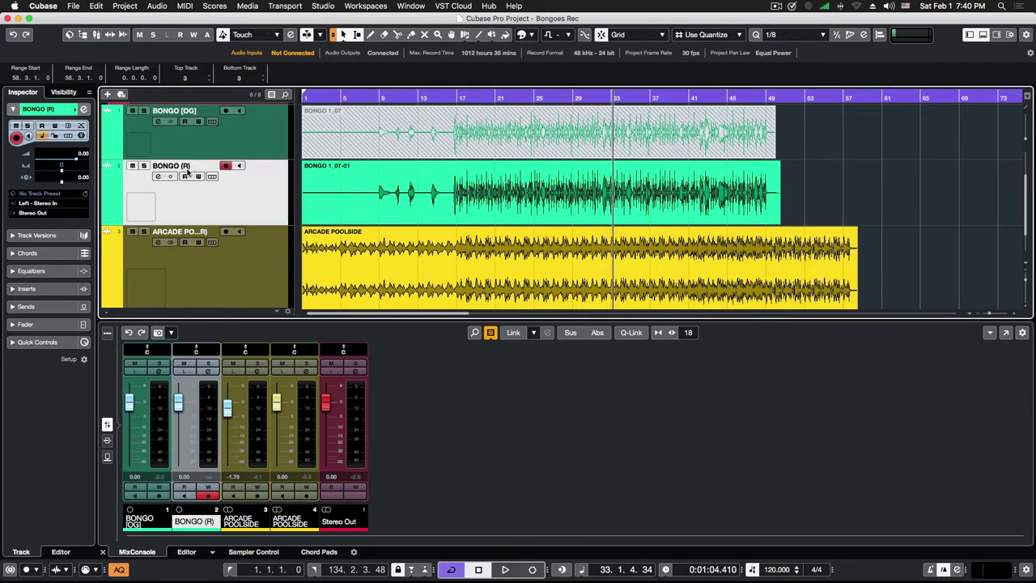
{"action": "left_click", "coordinate": [576, 205]}
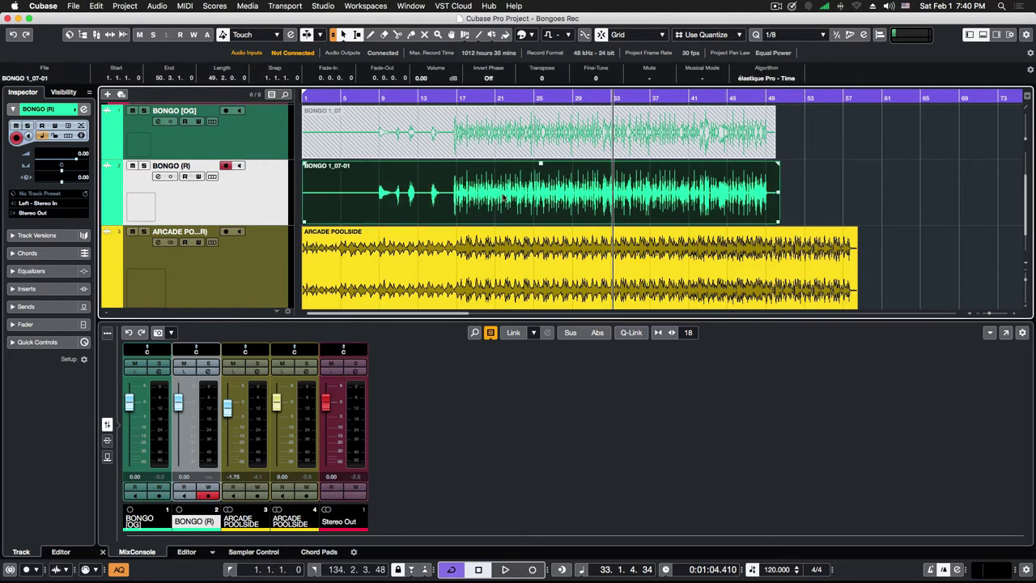
{"action": "left_click", "coordinate": [159, 7]}
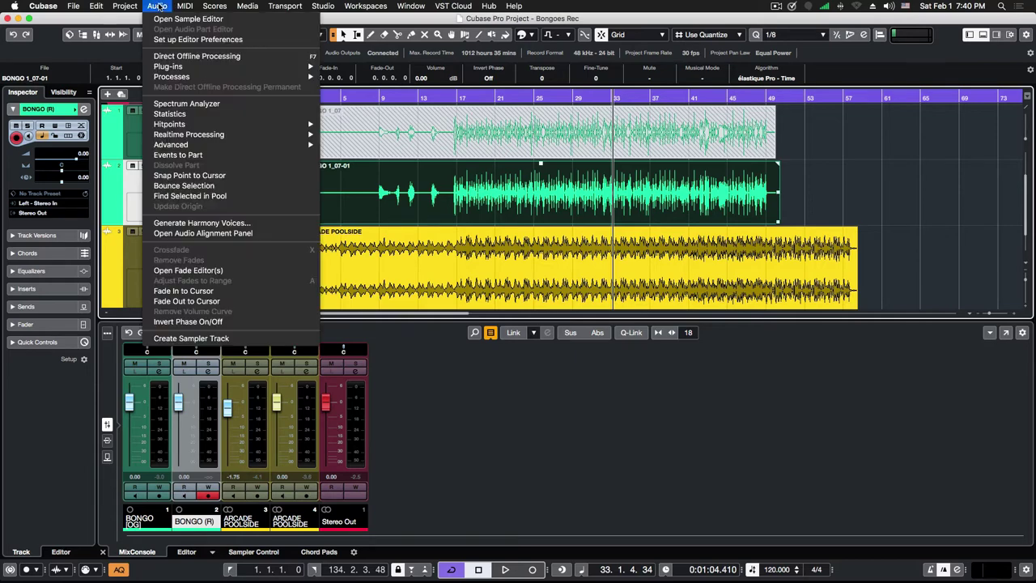
{"action": "mouse_move", "coordinate": [223, 147]}
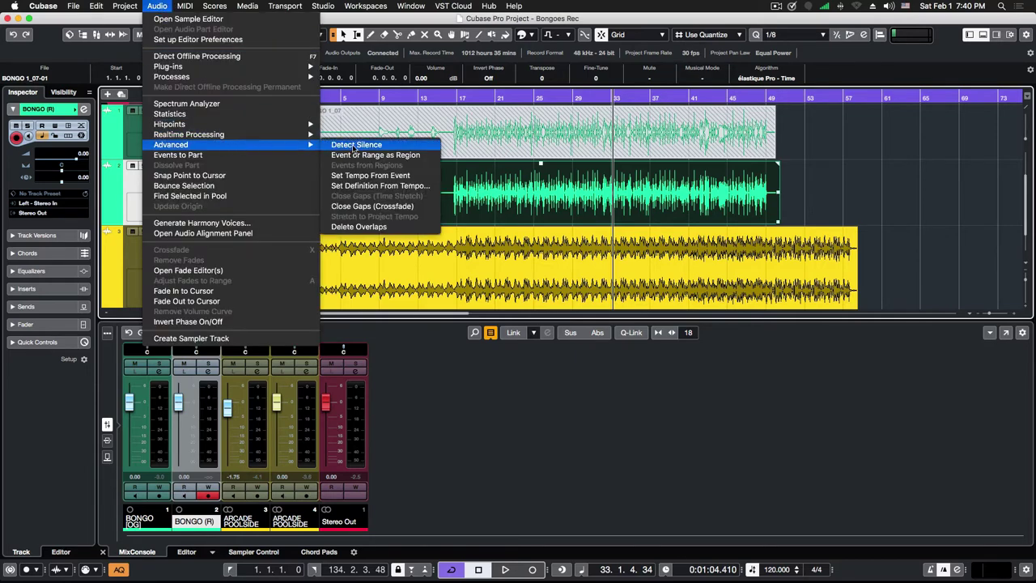
{"action": "left_click", "coordinate": [354, 145]}
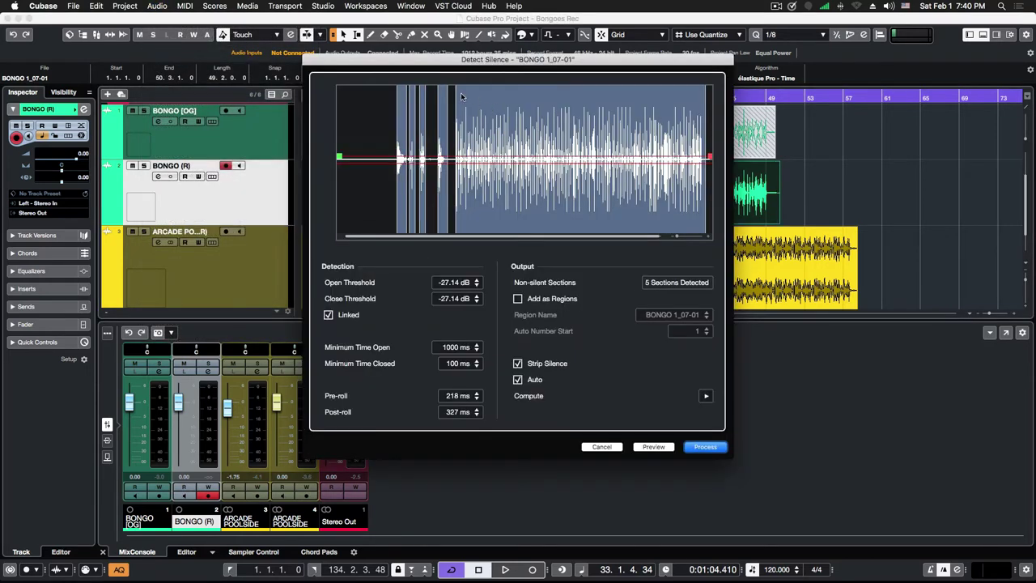
Strip the silence using linked -32.14 dB open and close thresholds, 544 ms pre-roll and 468 ms post-roll
{"action": "mouse_move", "coordinate": [677, 236]}
{"action": "left_mouse_down"}
{"action": "mouse_move", "coordinate": [694, 236]}
{"action": "mouse_move", "coordinate": [671, 234]}
{"action": "mouse_move", "coordinate": [682, 234]}
{"action": "left_mouse_up"}
{"action": "scroll", "coordinate": [551, 170], "scroll_direction": "right", "scroll_amount": 5}
{"action": "scroll", "coordinate": [447, 283], "scroll_direction": "down", "scroll_amount": 5}
{"action": "scroll", "coordinate": [451, 396], "scroll_direction": "up", "scroll_amount": 10}
{"action": "scroll", "coordinate": [457, 412], "scroll_direction": "up", "scroll_amount": 5}
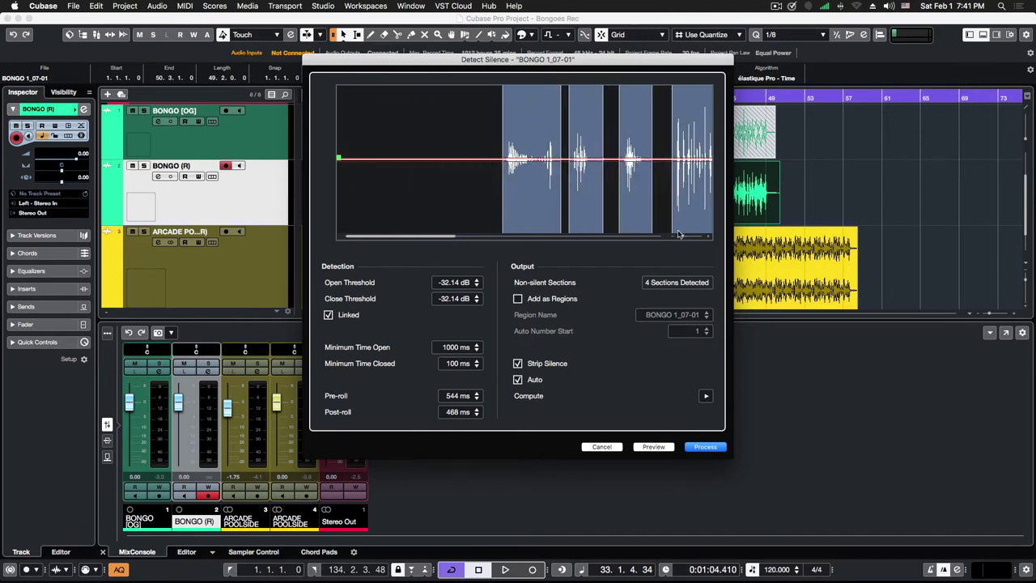
{"action": "left_click", "coordinate": [703, 447]}
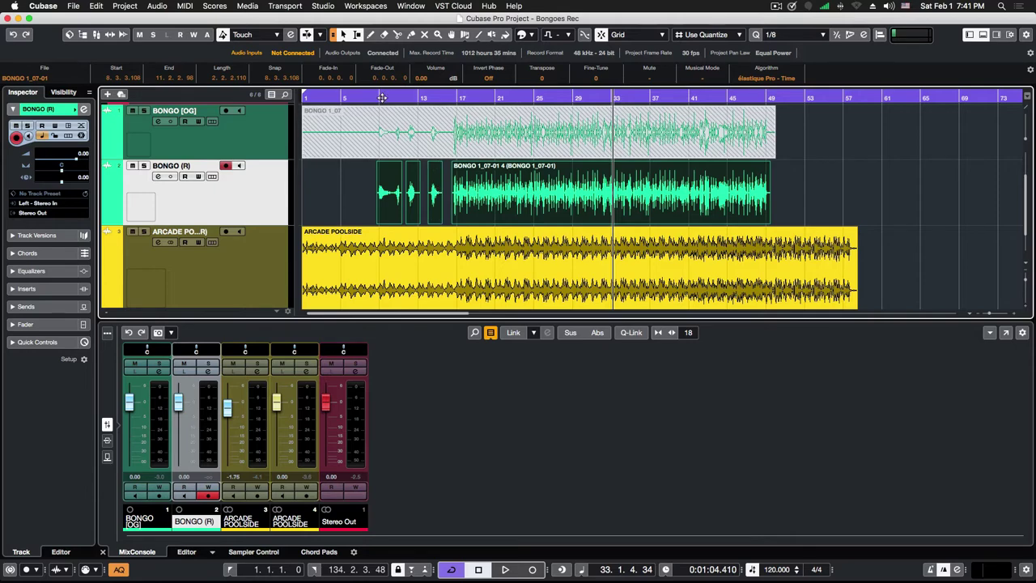
Fade the stripped bongo events in over 0.0.2.87 and out over 0.1.1.89, and deselect them
{"action": "left_click_drag", "start_coordinate": [379, 98], "coordinate": [374, 165]}
{"action": "left_click", "coordinate": [366, 177]}
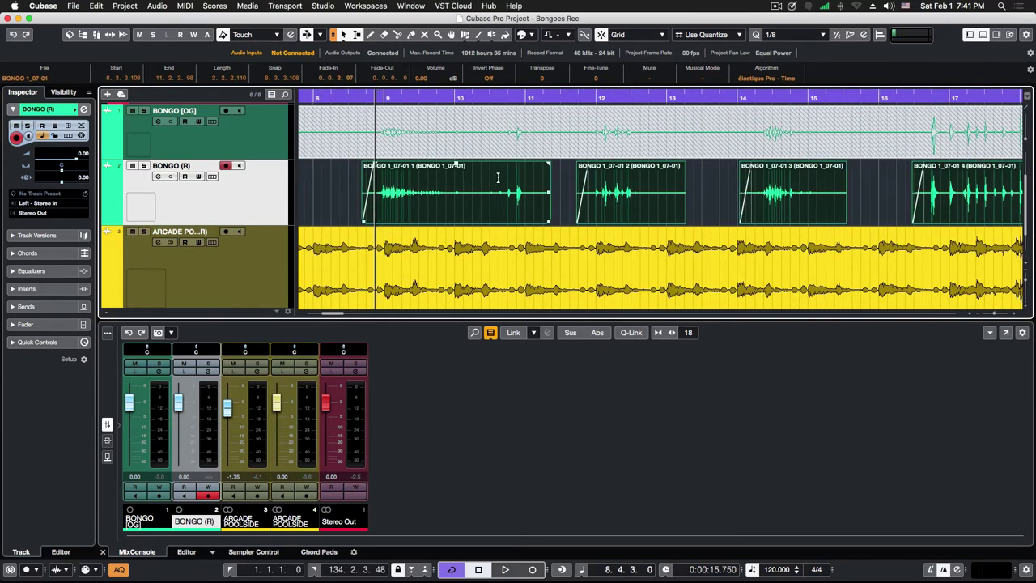
{"action": "left_click_drag", "start_coordinate": [550, 164], "coordinate": [527, 166]}
{"action": "scroll", "coordinate": [528, 211], "scroll_direction": "right", "scroll_amount": 15}
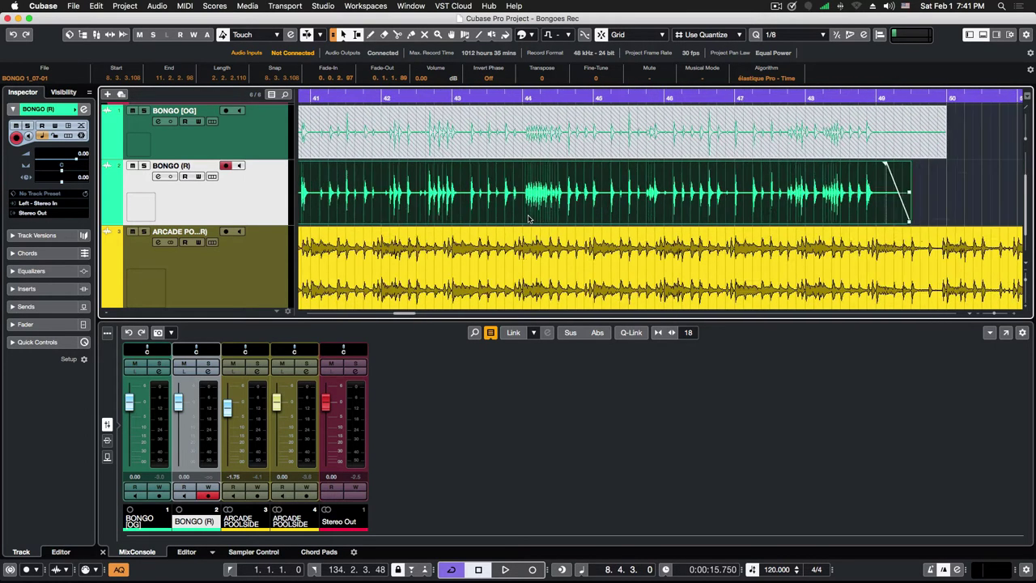
{"action": "scroll", "coordinate": [527, 217], "scroll_direction": "right", "scroll_amount": 5}
{"action": "scroll", "coordinate": [527, 217], "scroll_direction": "left", "scroll_amount": 15}
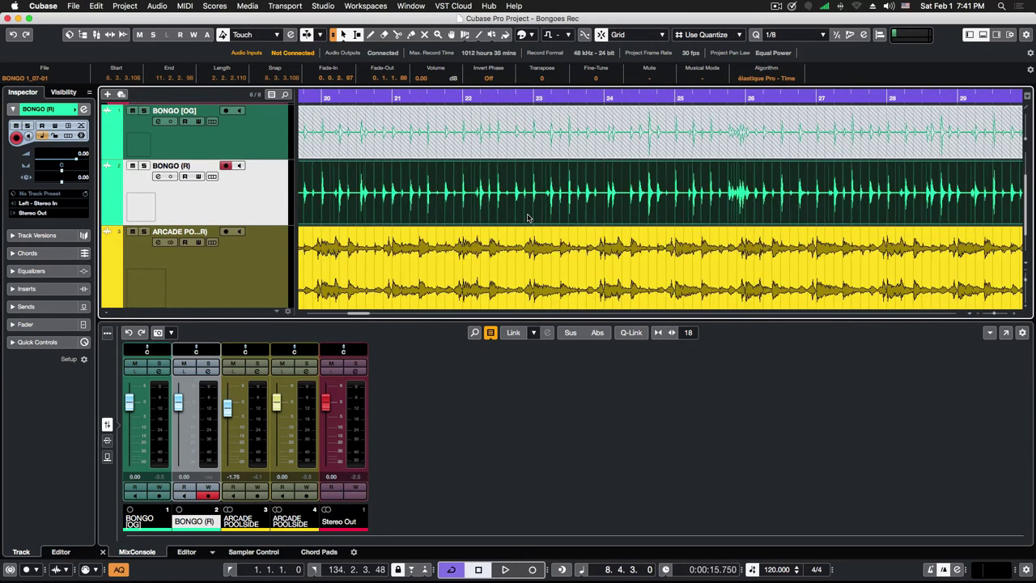
{"action": "scroll", "coordinate": [527, 217], "scroll_direction": "left", "scroll_amount": 10}
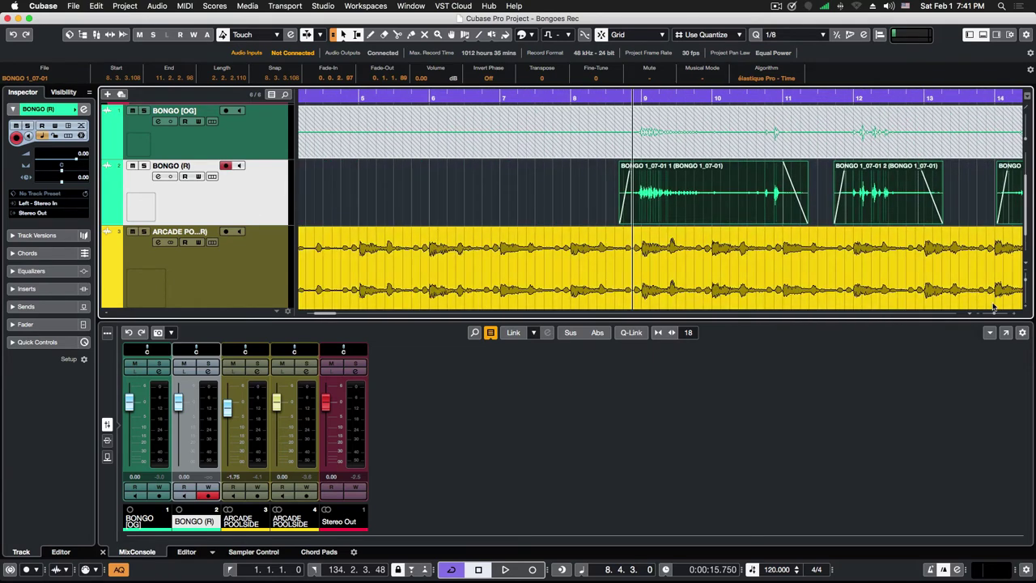
{"action": "left_click_drag", "start_coordinate": [993, 314], "coordinate": [989, 314]}
{"action": "left_click", "coordinate": [888, 222]}
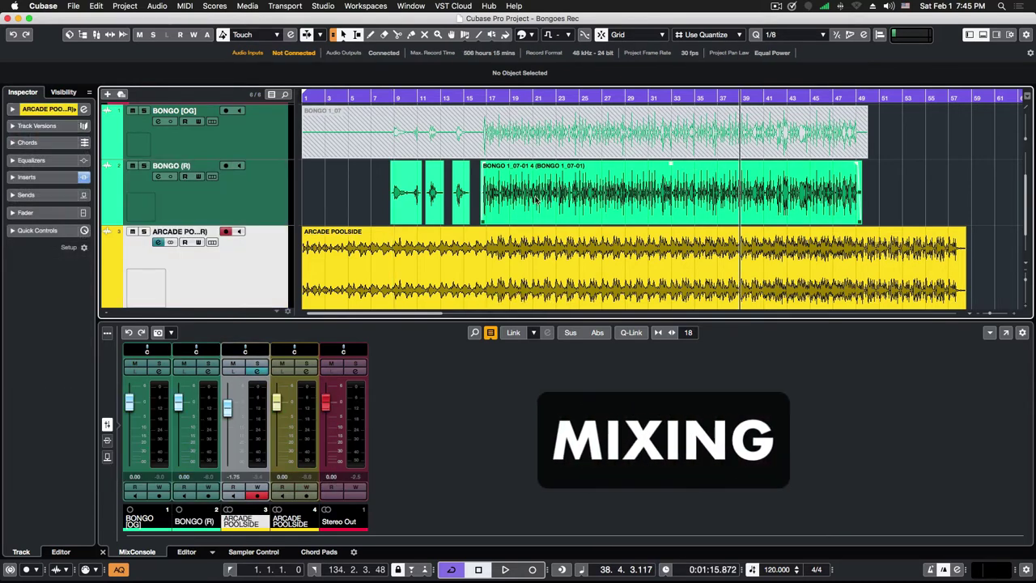
Assign the factory bongo picture to the BONGO (R) track
{"action": "left_click", "coordinate": [276, 203]}
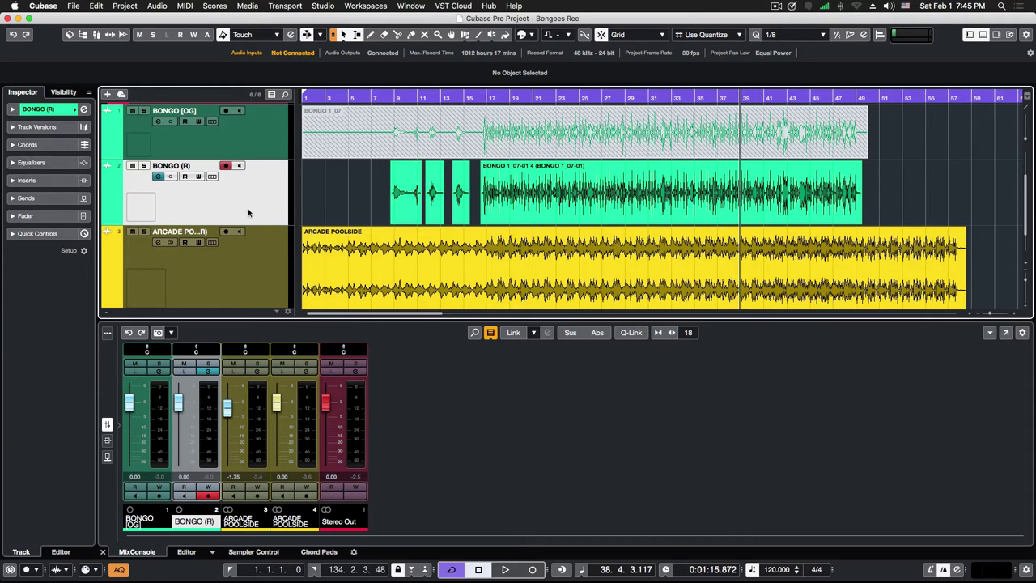
{"action": "left_click", "coordinate": [26, 163]}
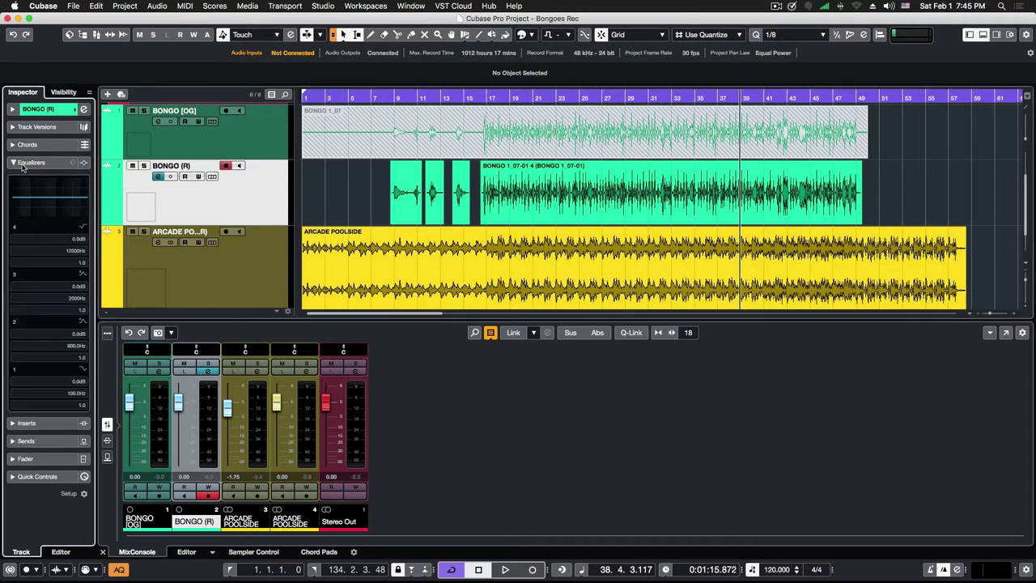
{"action": "left_click", "coordinate": [23, 165]}
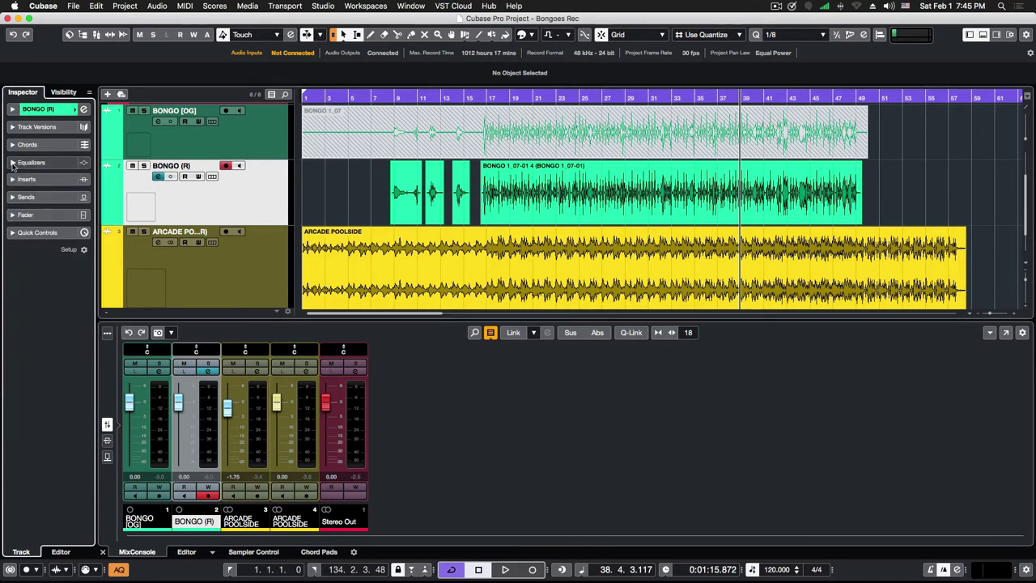
{"action": "double_click", "coordinate": [143, 210]}
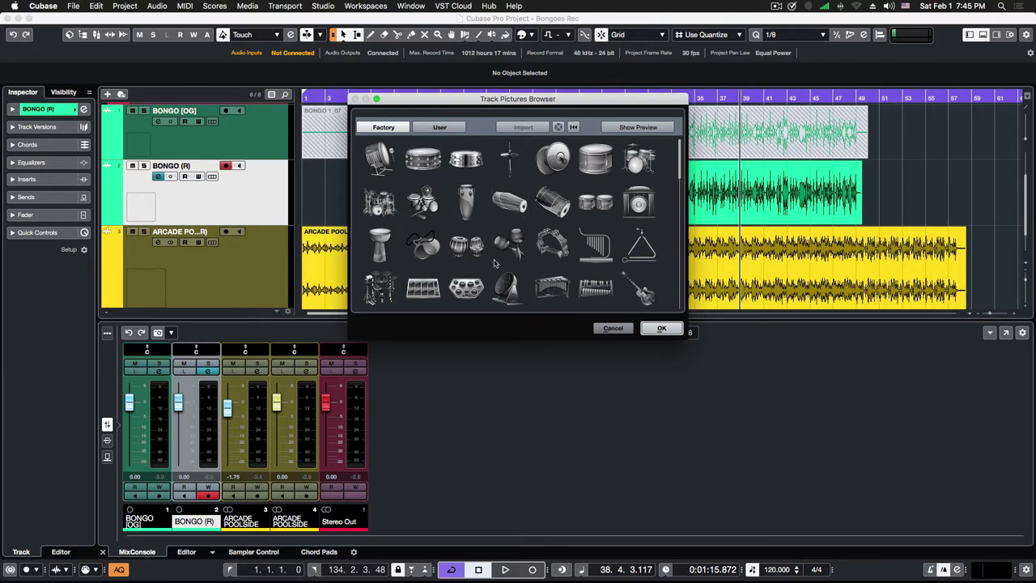
{"action": "left_click", "coordinate": [595, 203]}
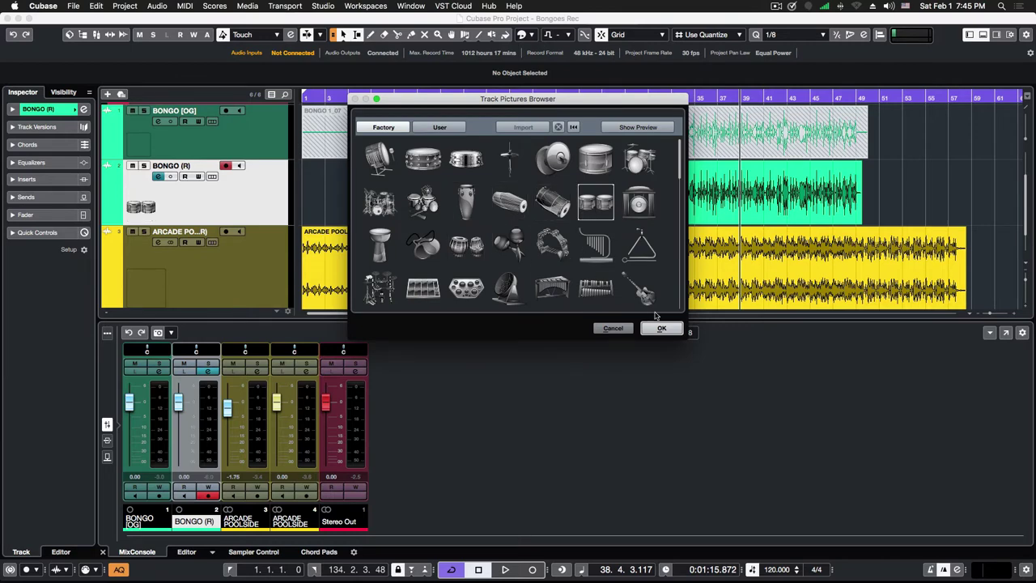
{"action": "left_click", "coordinate": [661, 331]}
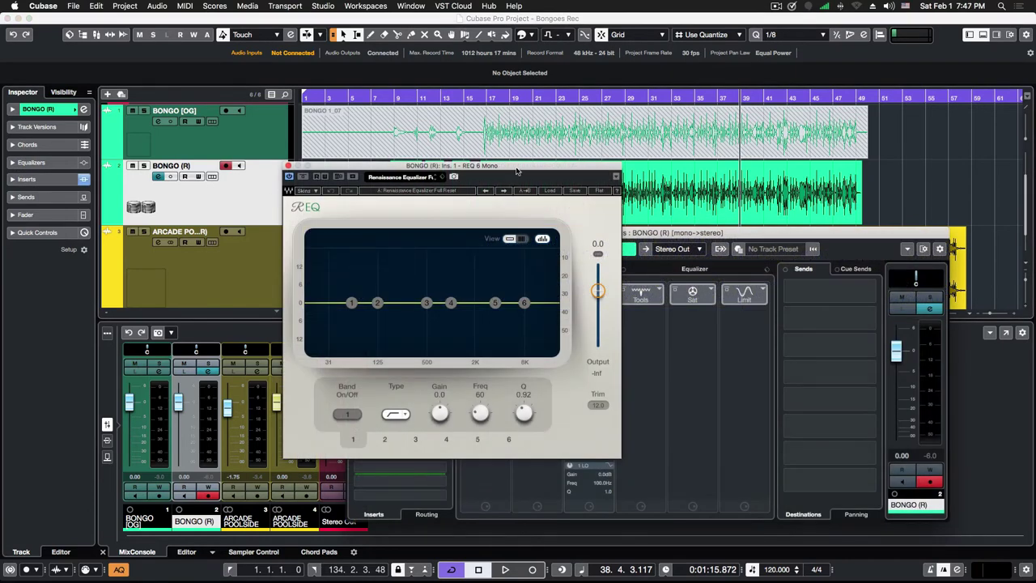
Reposition the REQ 6 window and play from the first bongo event to examine the track's frequency spectrum
{"action": "left_click_drag", "start_coordinate": [318, 198], "coordinate": [382, 192]}
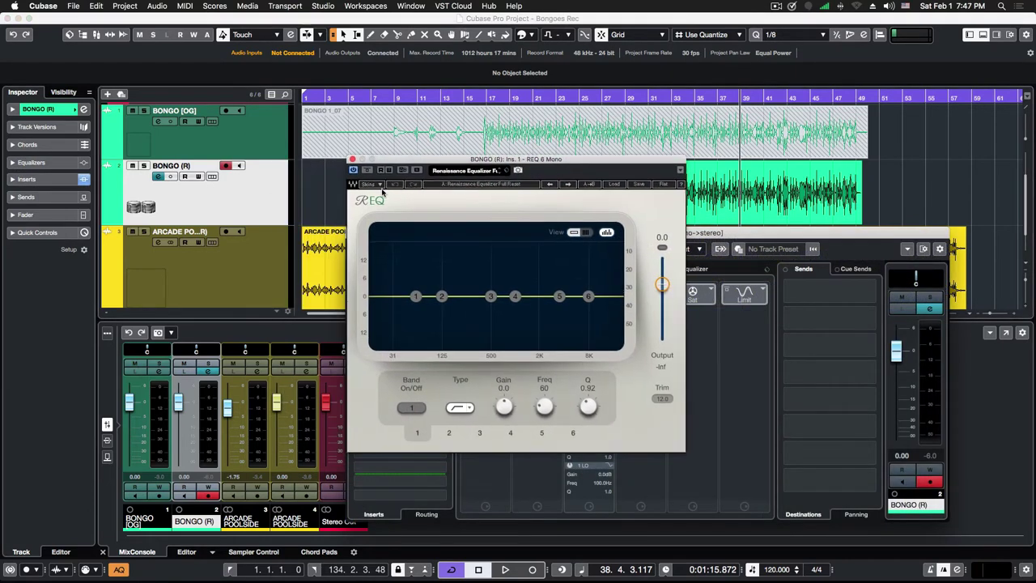
{"action": "left_click_drag", "start_coordinate": [545, 162], "coordinate": [555, 226]}
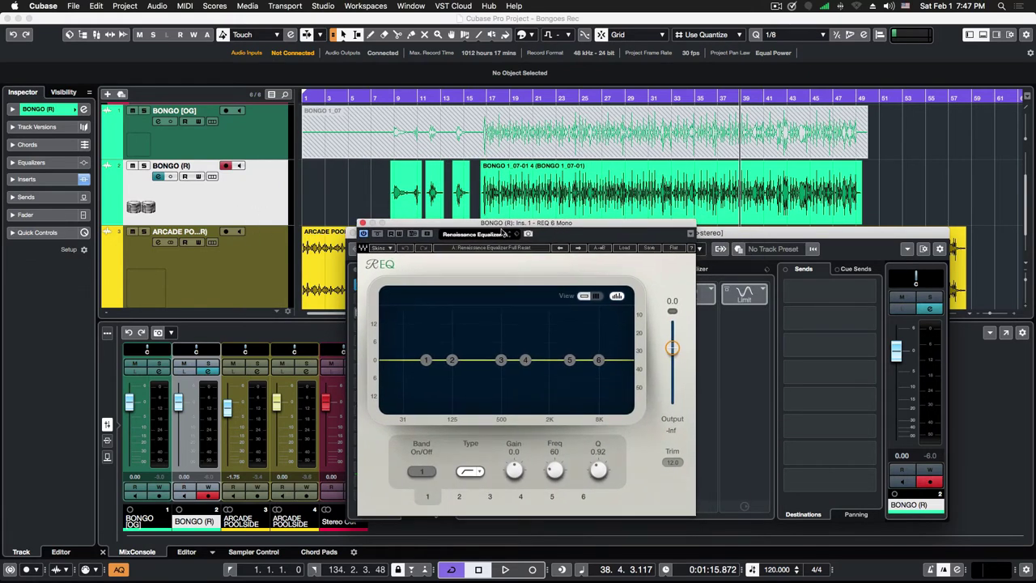
{"action": "left_click", "coordinate": [394, 97]}
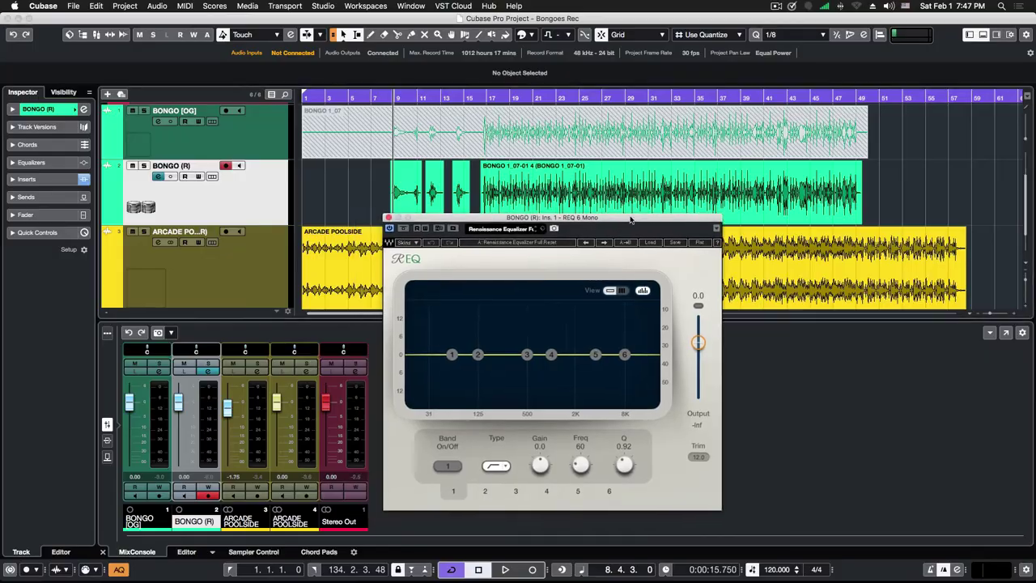
{"action": "key", "text": "space"}
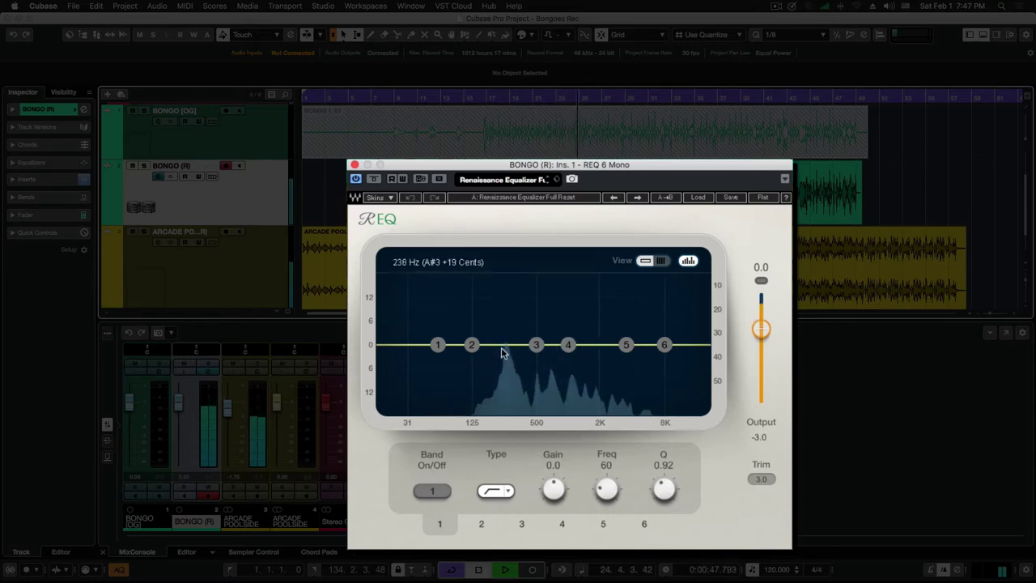
{"action": "key", "text": "space"}
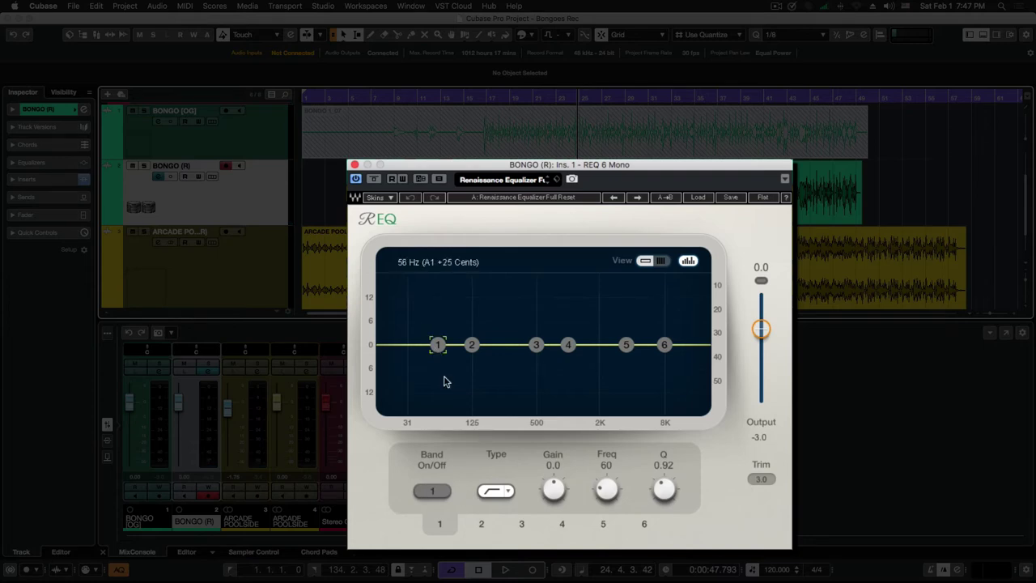
Enable REQ 6 band 1 as a low cut and set its frequency to 188 Hz
{"action": "left_click", "coordinate": [433, 491]}
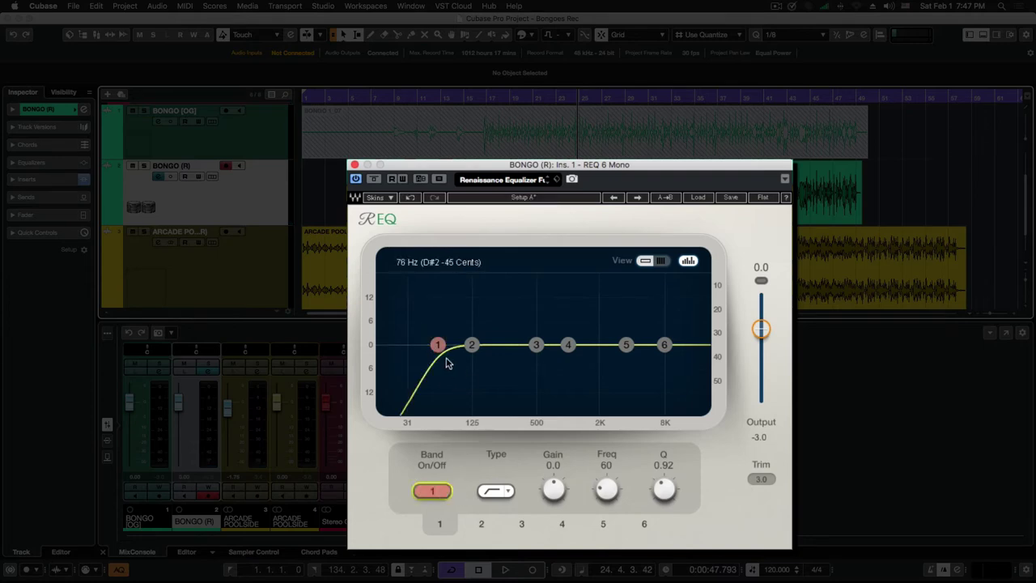
{"action": "left_click_drag", "start_coordinate": [437, 345], "coordinate": [488, 344]}
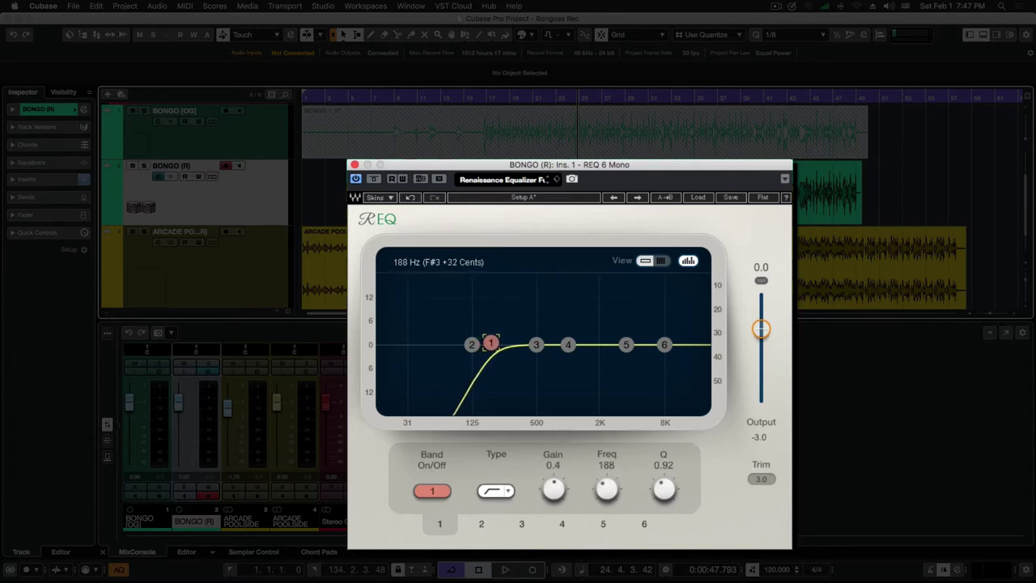
{"action": "left_click", "coordinate": [472, 345]}
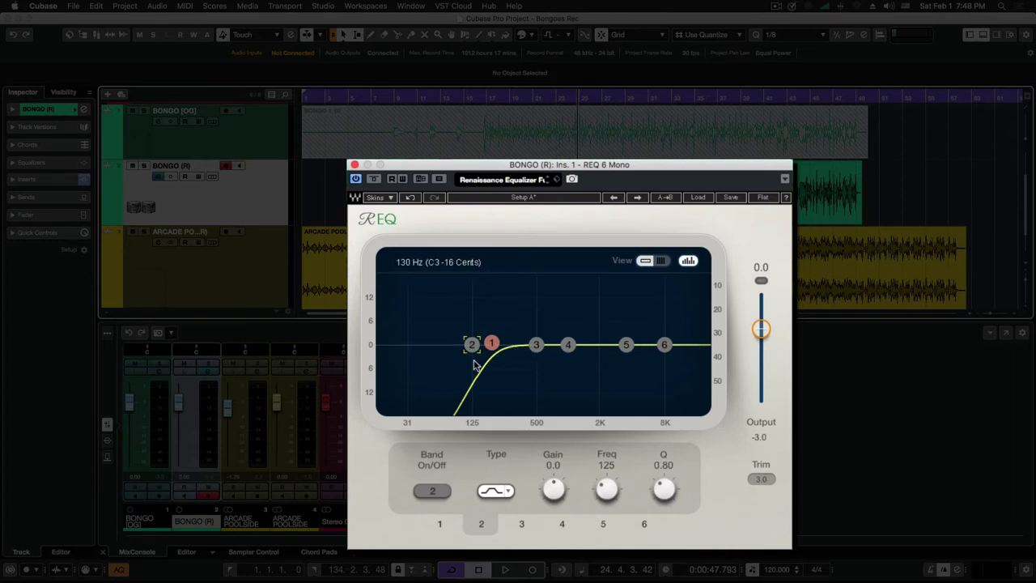
Sweep band 5 with a boosted narrow peak during playback, settling on a -5.2 dB cut at 4473 Hz with Q 6.50
{"action": "left_click", "coordinate": [625, 344]}
{"action": "left_click_drag", "start_coordinate": [625, 345], "coordinate": [625, 305]}
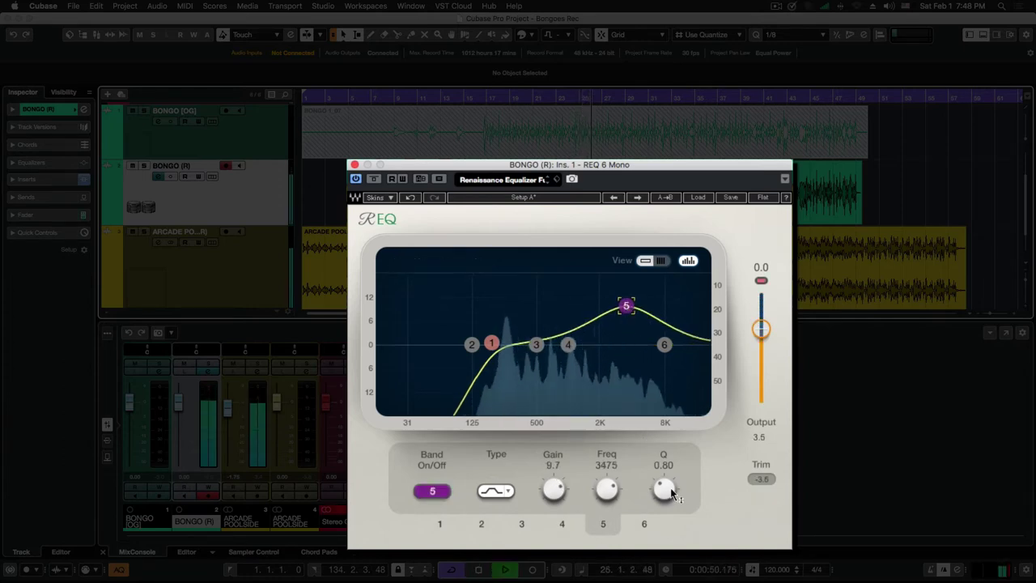
{"action": "left_click_drag", "start_coordinate": [667, 490], "coordinate": [668, 489]}
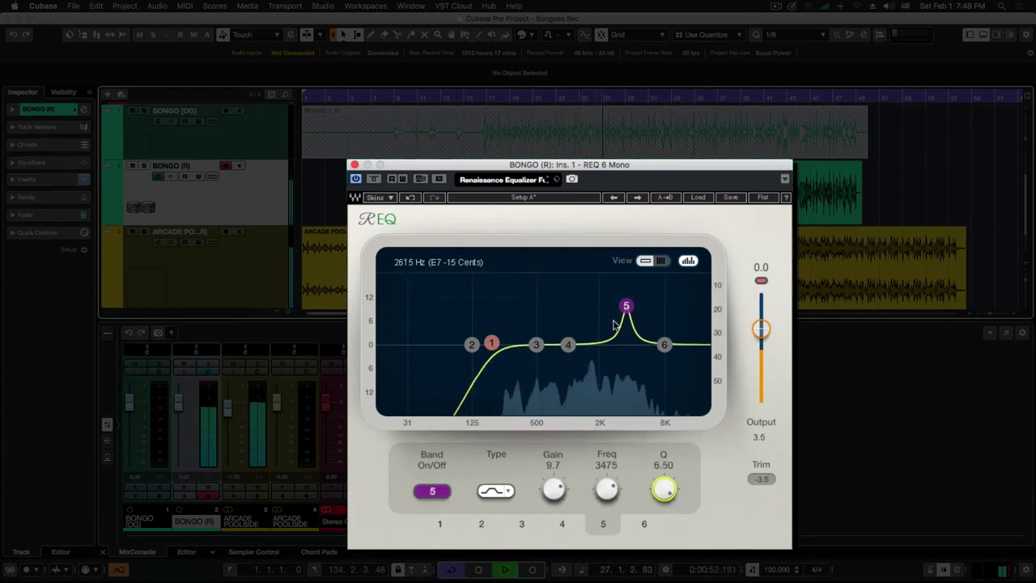
{"action": "mouse_move", "coordinate": [625, 305]}
{"action": "left_mouse_down"}
{"action": "mouse_move", "coordinate": [654, 288]}
{"action": "mouse_move", "coordinate": [627, 287]}
{"action": "left_mouse_up"}
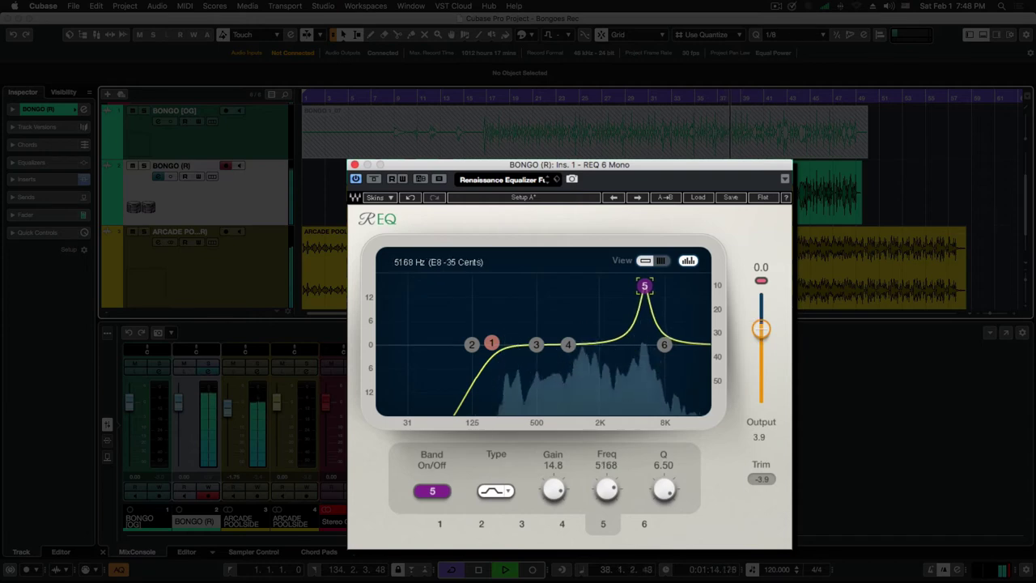
{"action": "left_click_drag", "start_coordinate": [644, 285], "coordinate": [639, 286]}
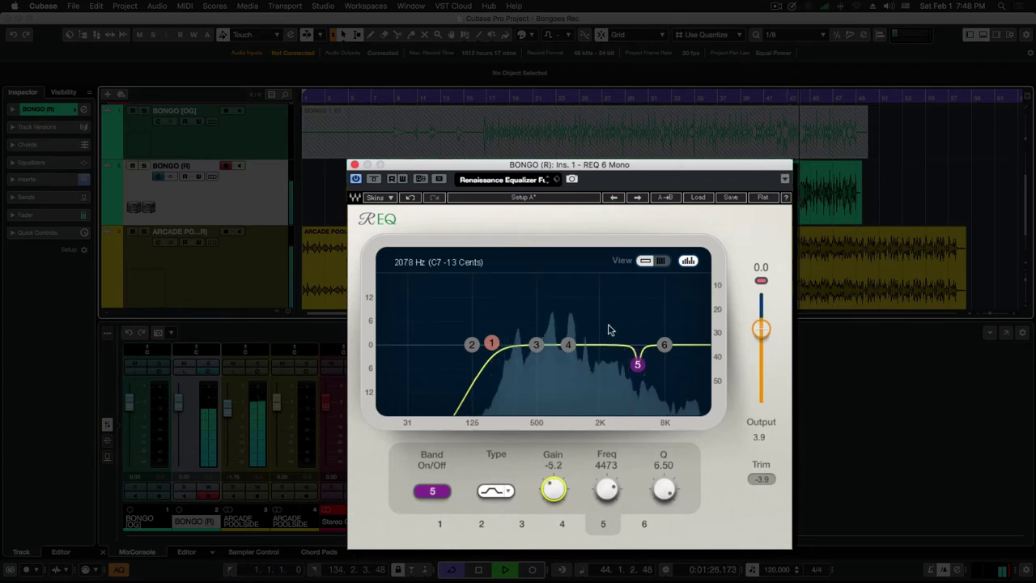
Sweep band 4 with a boosted narrow peak, settling on a -4.2 dB cut at 1059 Hz with Q 6.50
{"action": "left_click", "coordinate": [568, 345]}
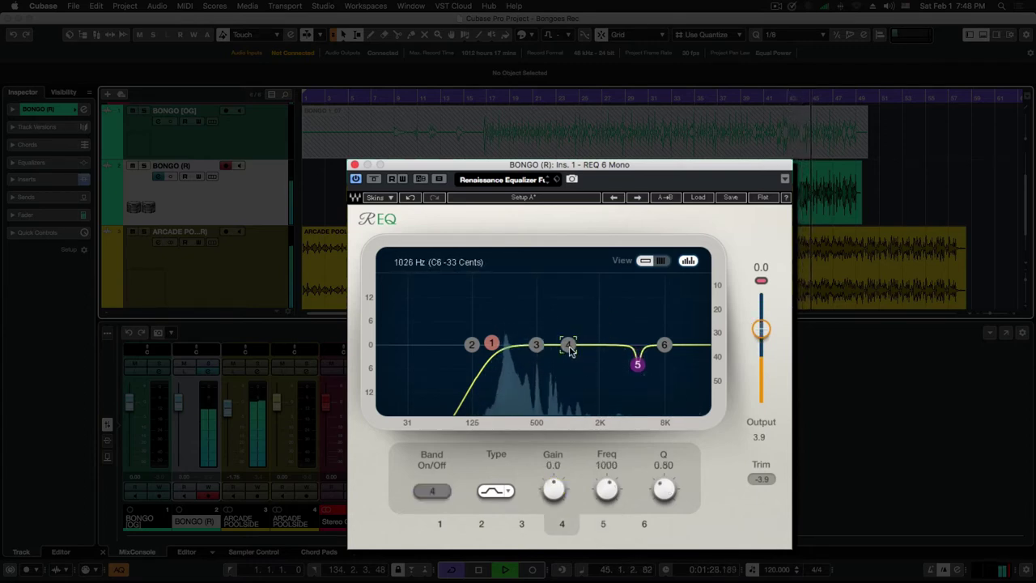
{"action": "left_click_drag", "start_coordinate": [569, 346], "coordinate": [570, 289]}
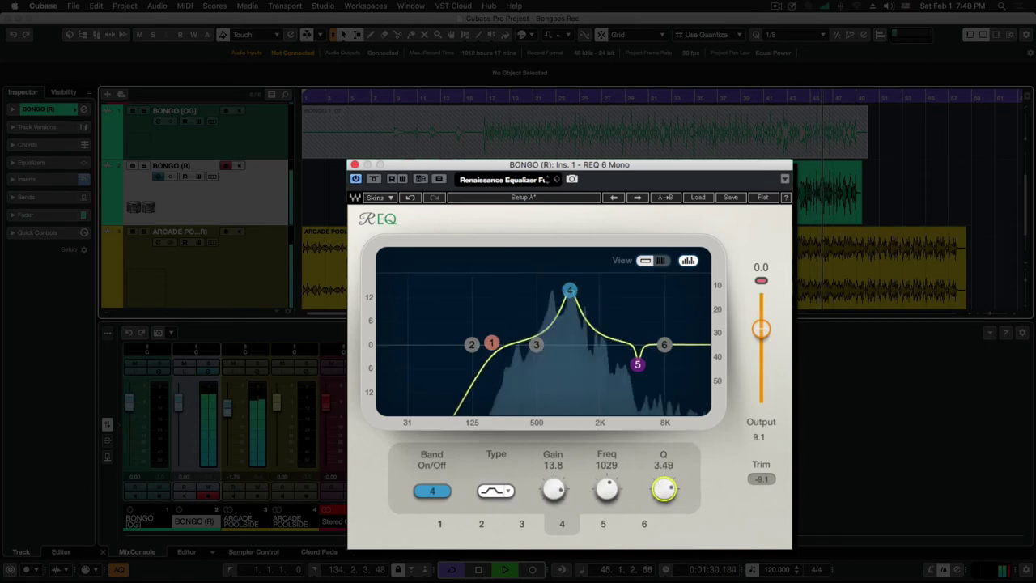
{"action": "mouse_move", "coordinate": [570, 289]}
{"action": "left_mouse_down"}
{"action": "mouse_move", "coordinate": [559, 284]}
{"action": "mouse_move", "coordinate": [570, 285]}
{"action": "left_mouse_up"}
{"action": "left_click", "coordinate": [496, 97]}
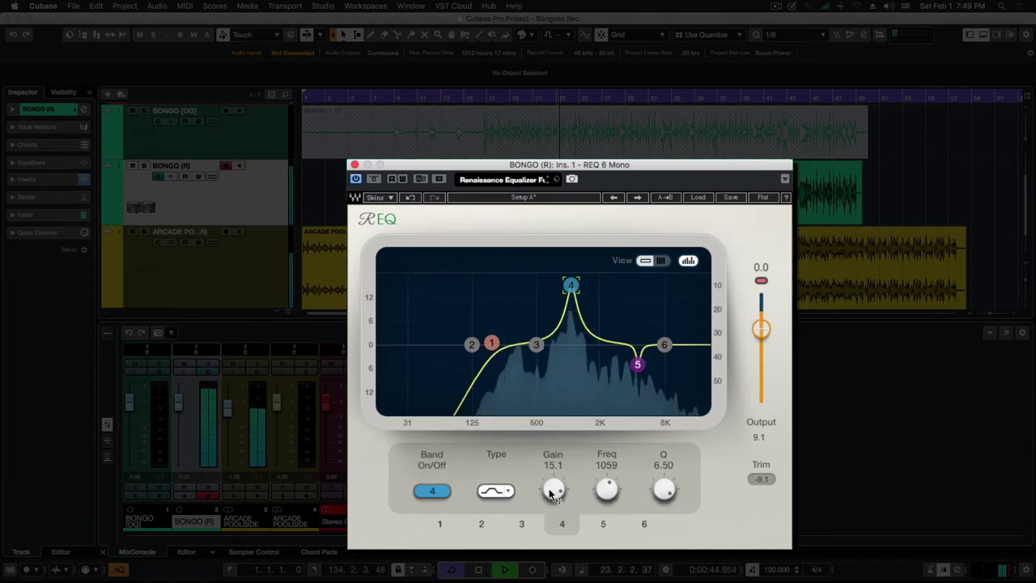
{"action": "left_click_drag", "start_coordinate": [552, 491], "coordinate": [551, 534]}
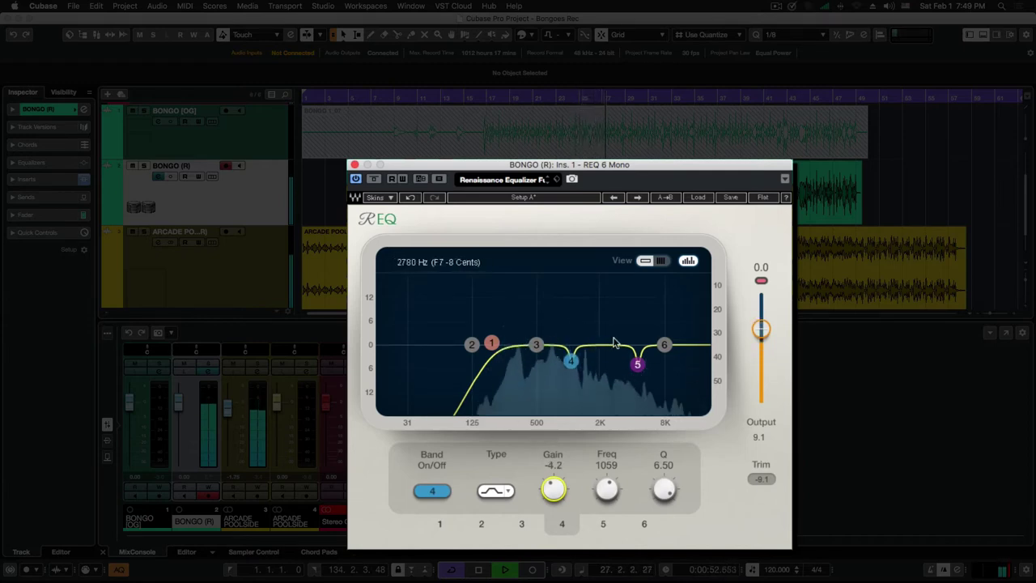
Boost REQ 6 band 3 by 7.2 dB at 259 Hz and enable band 6 as a flat high shelf at 7942 Hz
{"action": "left_click_drag", "start_coordinate": [536, 346], "coordinate": [506, 316]}
{"action": "mouse_move", "coordinate": [666, 345]}
{"action": "left_mouse_down"}
{"action": "mouse_move", "coordinate": [656, 296]}
{"action": "mouse_move", "coordinate": [663, 377]}
{"action": "mouse_move", "coordinate": [664, 344]}
{"action": "left_mouse_up"}
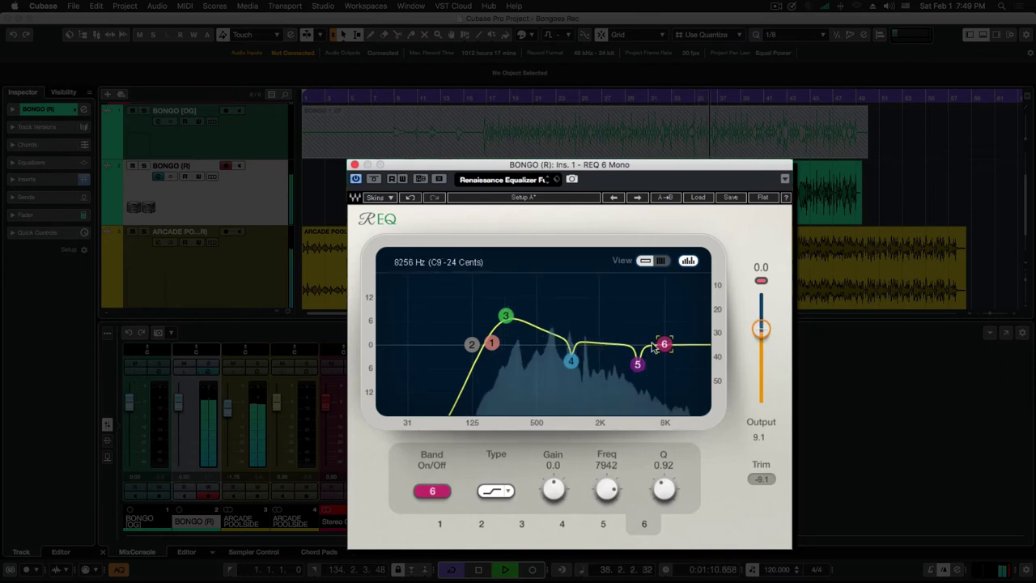
Boost band 2 by 5.3 dB at 1624 Hz and deepen the cuts on band 4 to -9.6 dB and band 5 to -8.8 dB
{"action": "left_click_drag", "start_coordinate": [491, 343], "coordinate": [605, 329]}
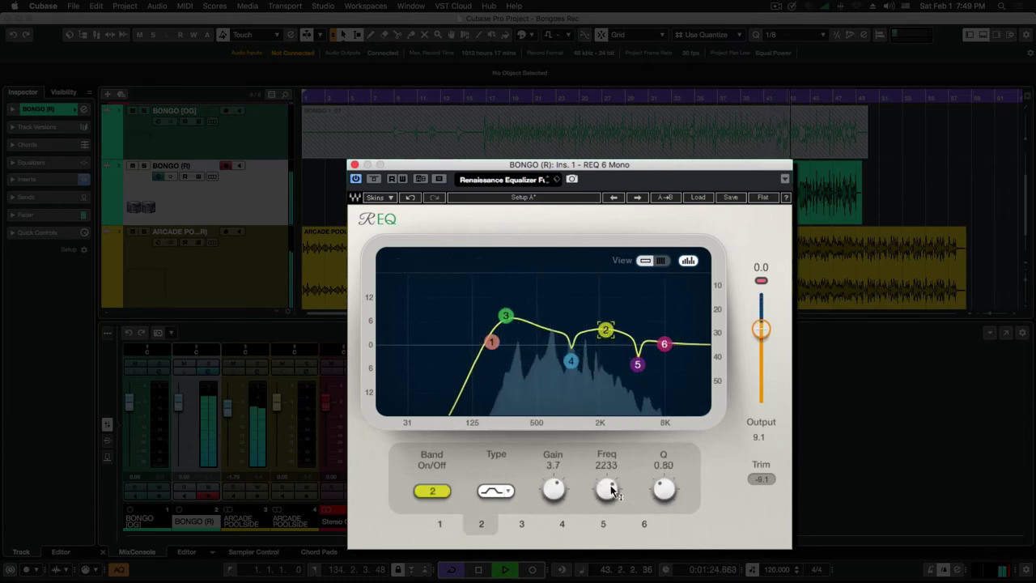
{"action": "left_click_drag", "start_coordinate": [612, 489], "coordinate": [556, 496]}
{"action": "left_click", "coordinate": [570, 360]}
{"action": "left_click", "coordinate": [637, 364]}
{"action": "mouse_move", "coordinate": [606, 330]}
{"action": "left_mouse_down"}
{"action": "mouse_move", "coordinate": [607, 317]}
{"action": "mouse_move", "coordinate": [601, 327]}
{"action": "mouse_move", "coordinate": [621, 327]}
{"action": "mouse_move", "coordinate": [620, 308]}
{"action": "mouse_move", "coordinate": [591, 323]}
{"action": "left_mouse_up"}
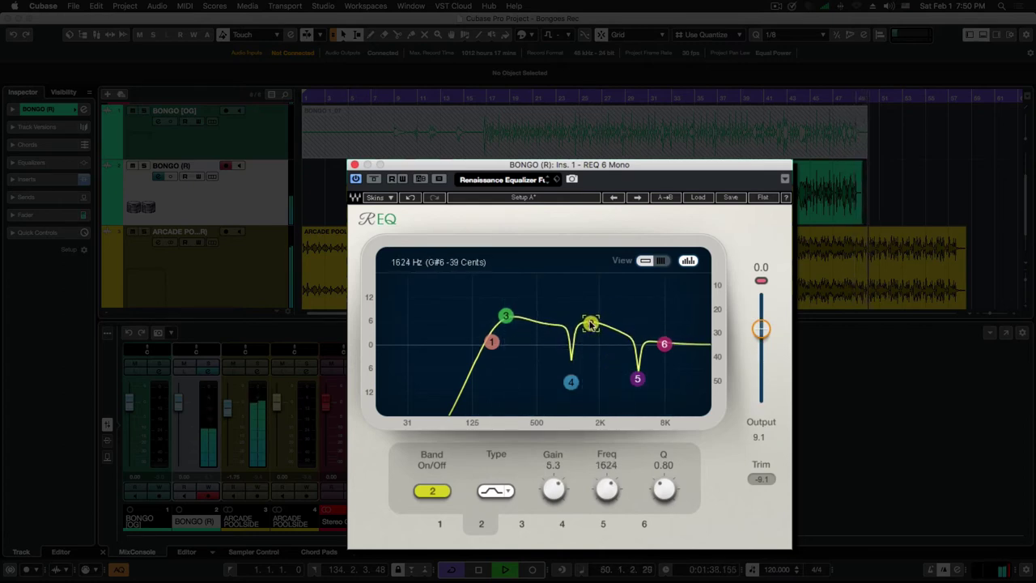
{"action": "left_click", "coordinate": [637, 378]}
{"action": "left_click", "coordinate": [592, 326]}
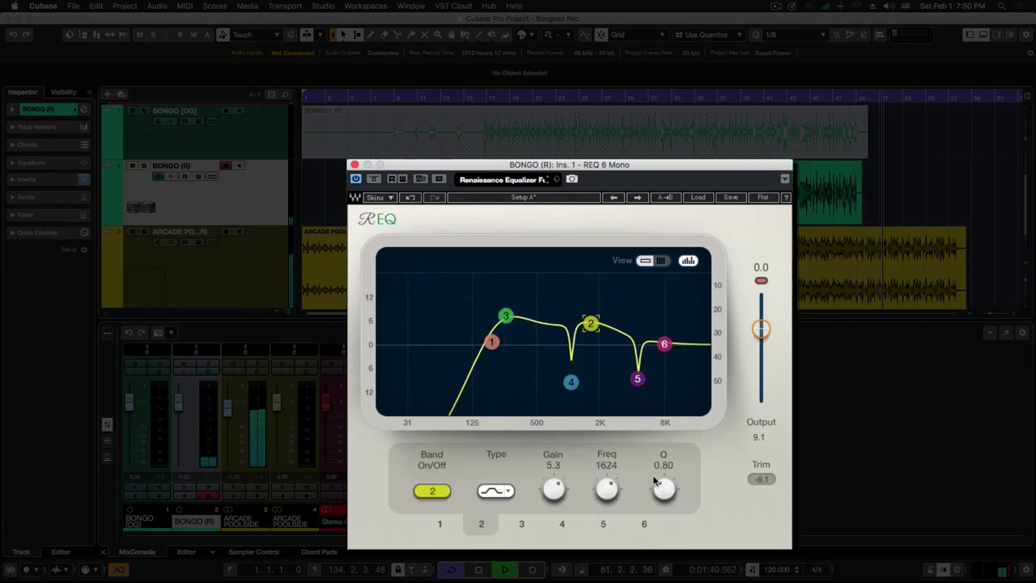
Narrow band 2 to Q 1.89, replay from around bar 18 and move the band to 2215 Hz
{"action": "left_click_drag", "start_coordinate": [664, 488], "coordinate": [664, 516]}
{"action": "left_click", "coordinate": [506, 97]}
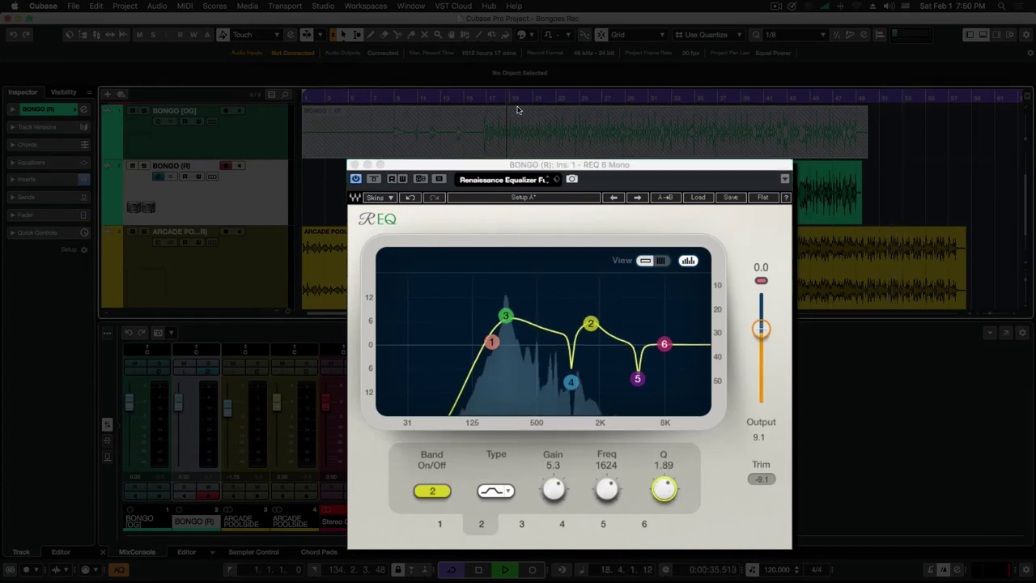
{"action": "left_click_drag", "start_coordinate": [591, 326], "coordinate": [604, 324]}
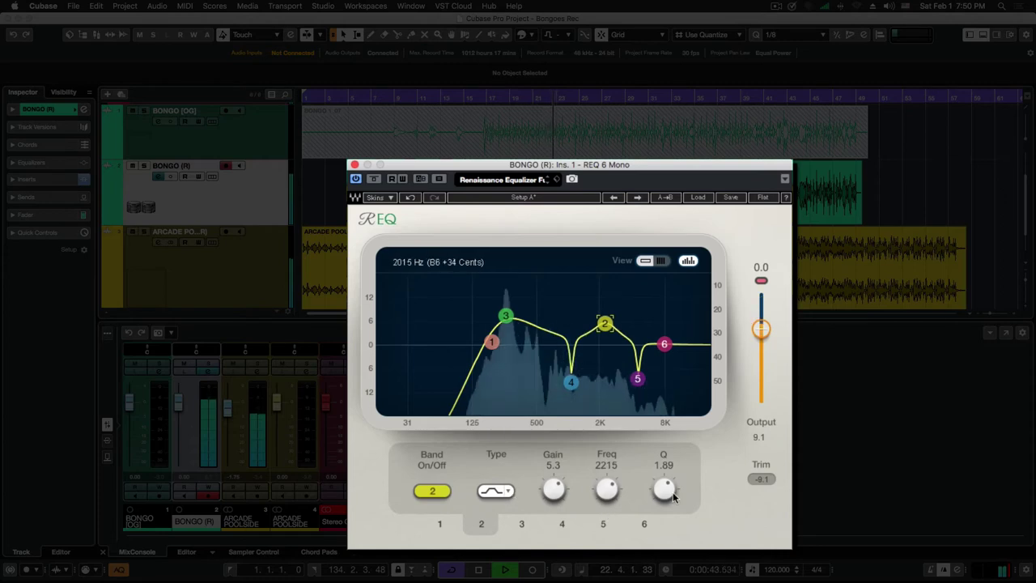
Check all six bands' settings in the multi-band view and compare playback with REQ 6 bypassed and active
{"action": "left_click", "coordinate": [662, 262]}
{"action": "left_click", "coordinate": [662, 263]}
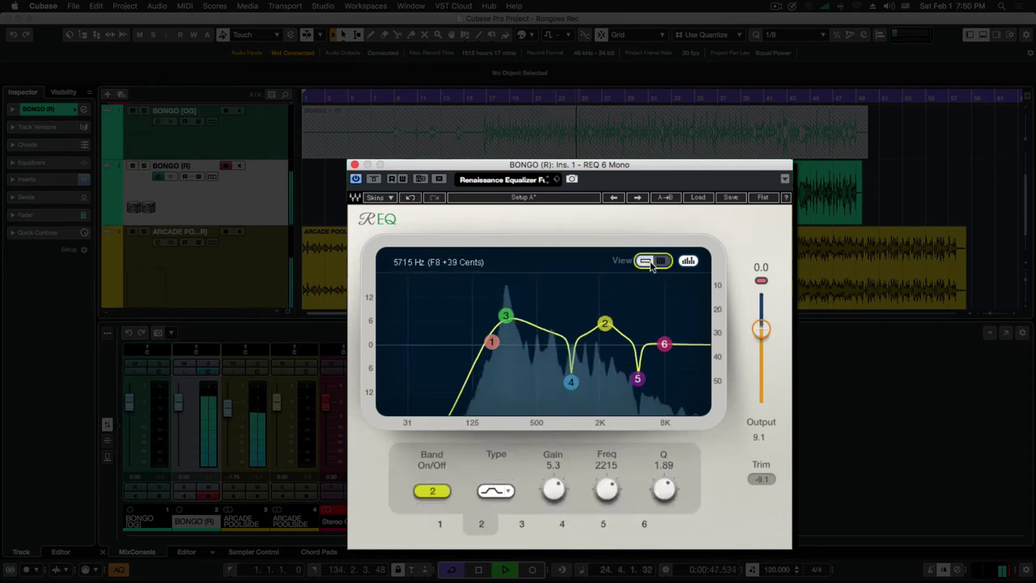
{"action": "left_click", "coordinate": [659, 265]}
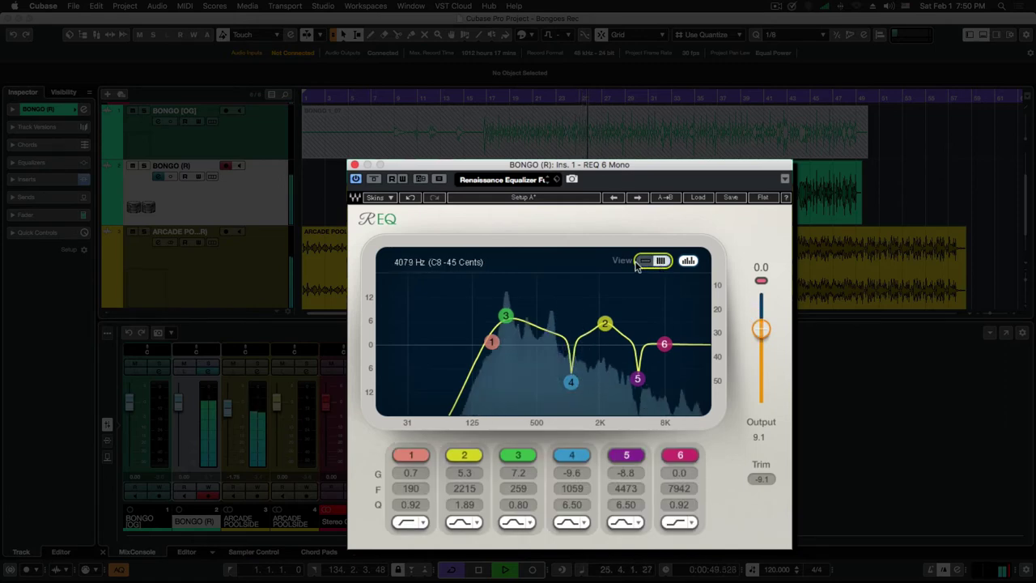
{"action": "left_click", "coordinate": [660, 265]}
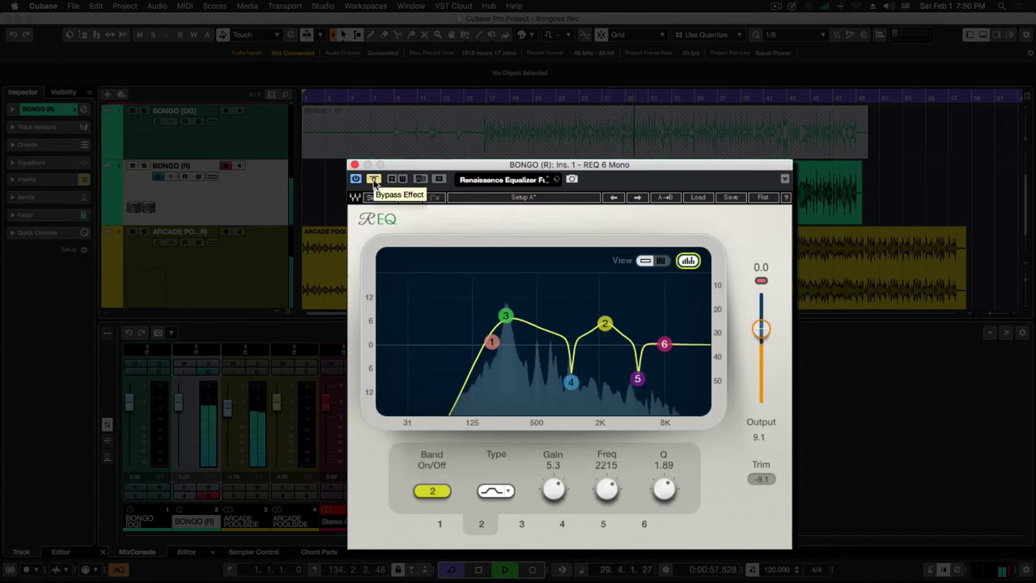
{"action": "left_click", "coordinate": [373, 178]}
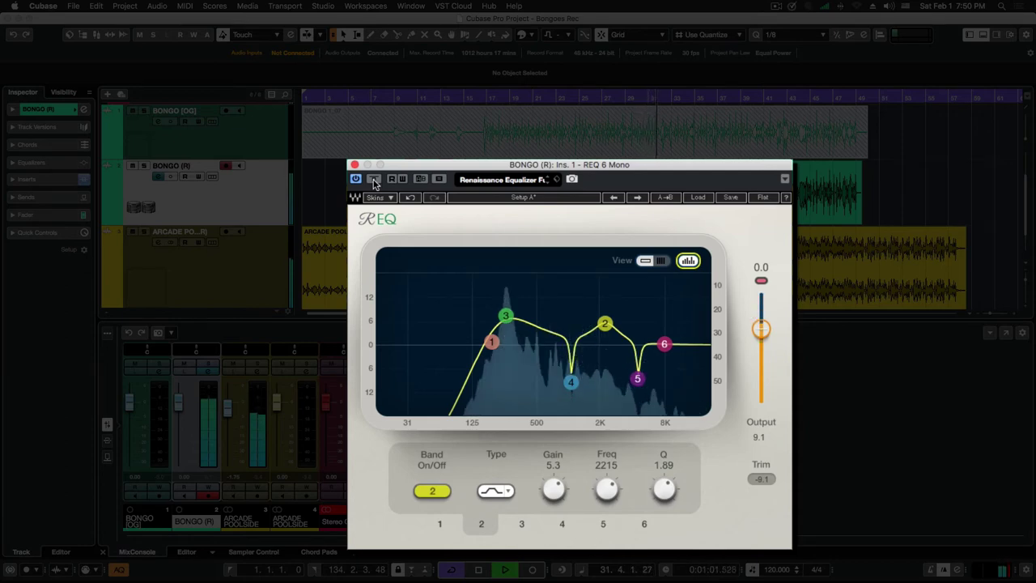
Move the REQ 6 window clear of the first bongo events, stop playback and solo the BONGO (R) track
{"action": "left_click_drag", "start_coordinate": [460, 165], "coordinate": [674, 116]}
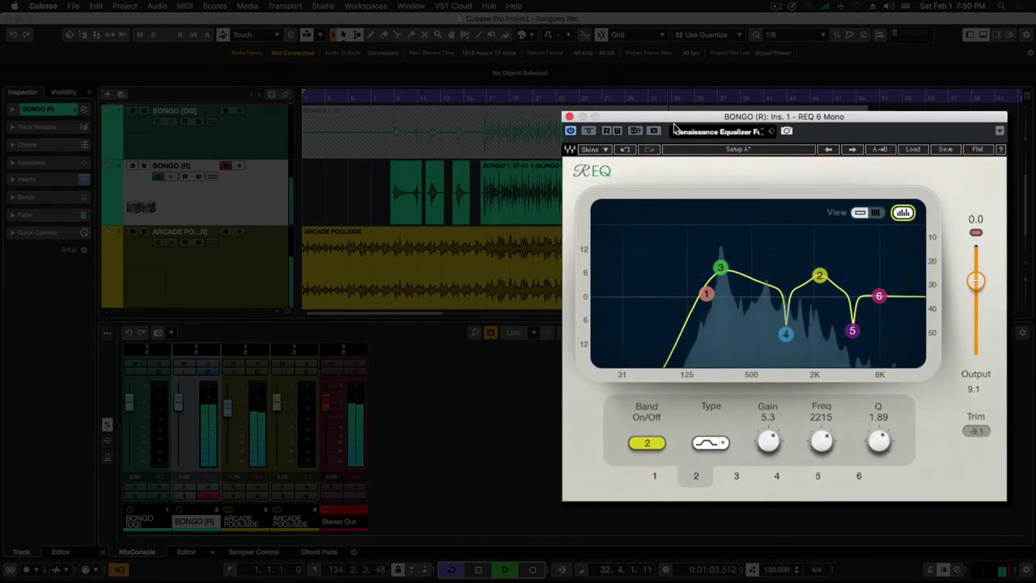
{"action": "key", "text": "space"}
{"action": "left_click_drag", "start_coordinate": [827, 130], "coordinate": [832, 190]}
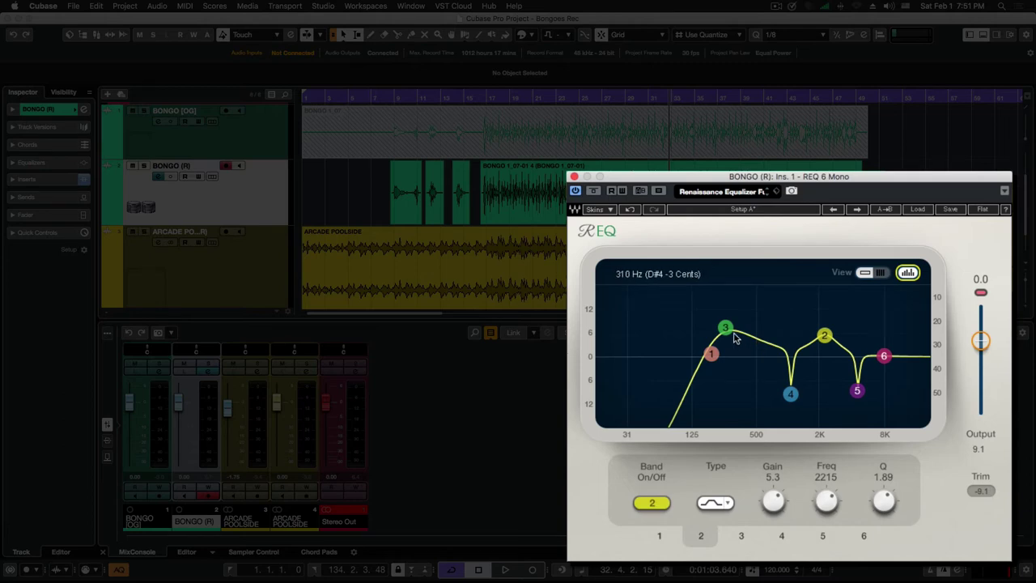
{"action": "left_click", "coordinate": [143, 167]}
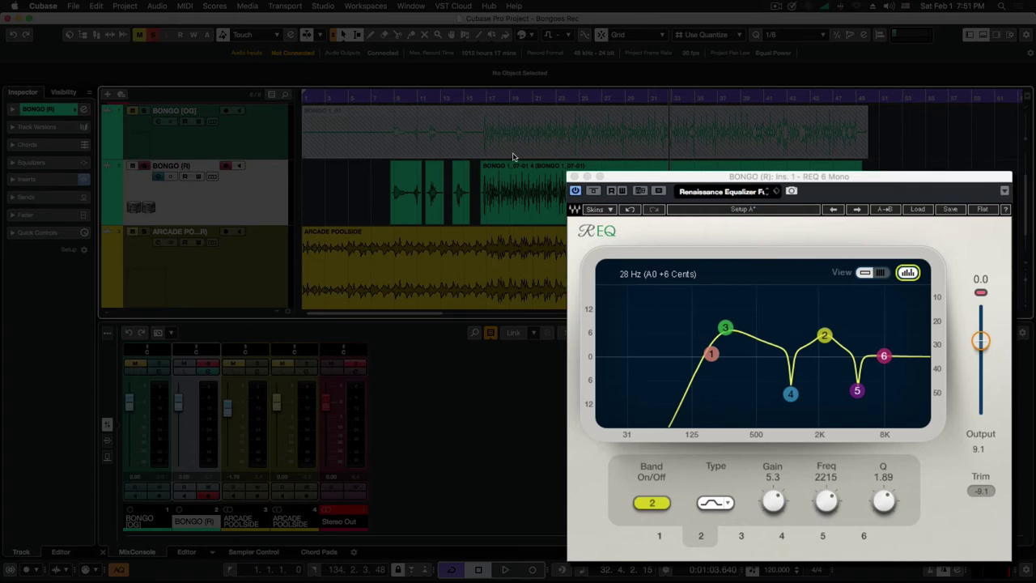
Play the soloed bongos from the start of the long event, comparing the sound with REQ 6 bypassed and active
{"action": "left_click", "coordinate": [482, 97]}
{"action": "left_click", "coordinate": [594, 194]}
{"action": "key", "text": "space"}
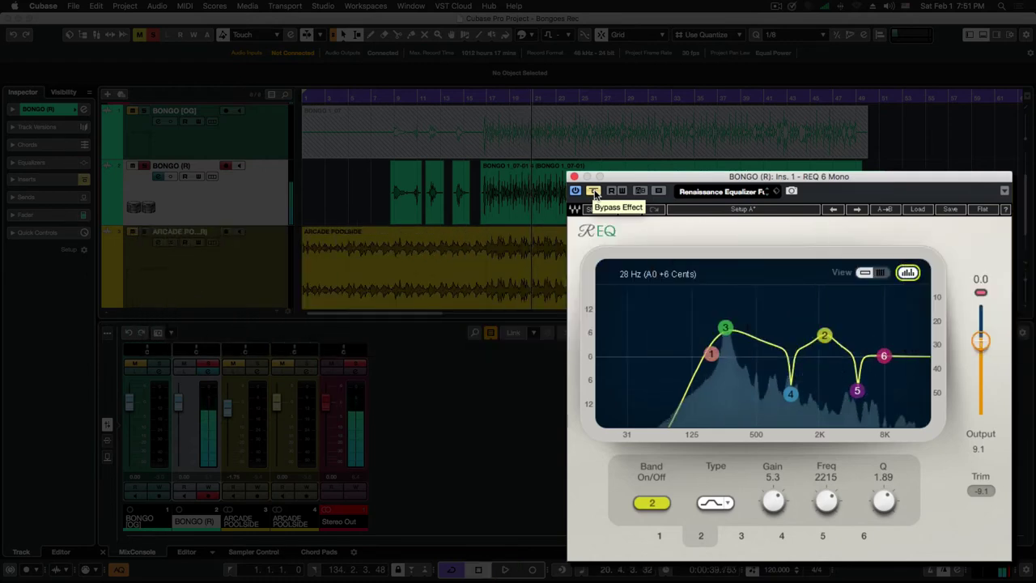
{"action": "left_click", "coordinate": [593, 191]}
{"action": "key", "text": "space"}
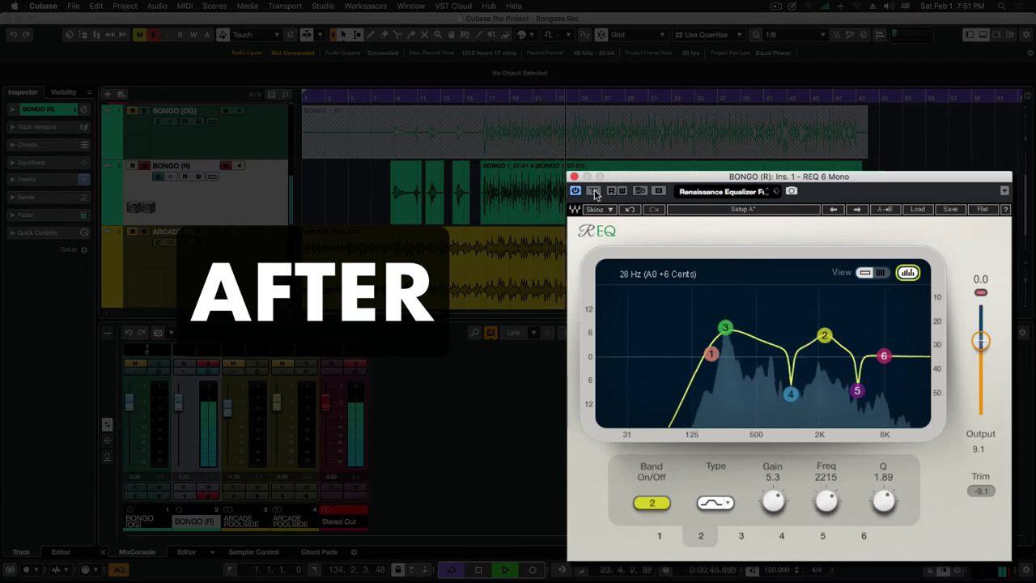
{"action": "left_click", "coordinate": [593, 191]}
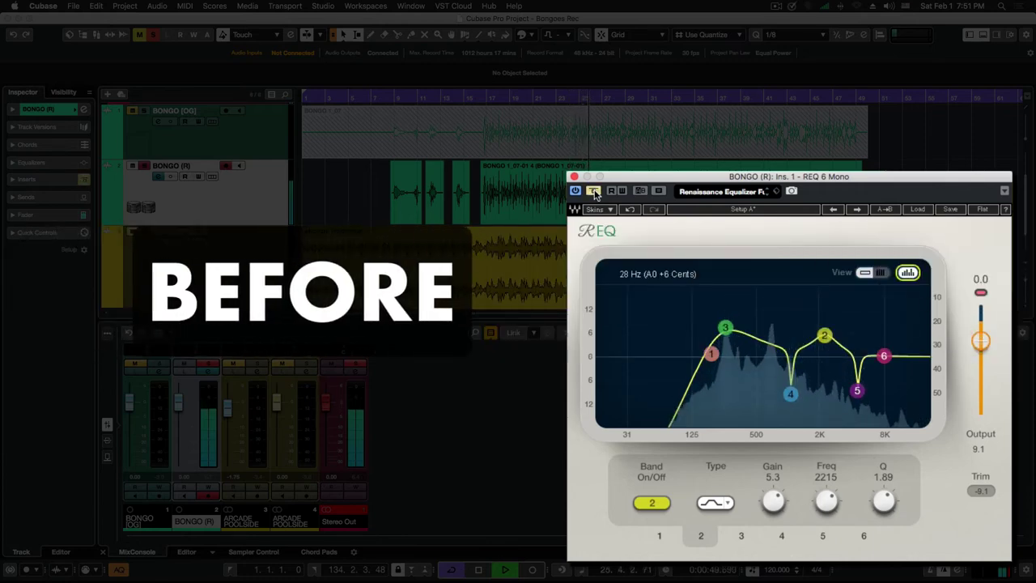
{"action": "left_click", "coordinate": [593, 191]}
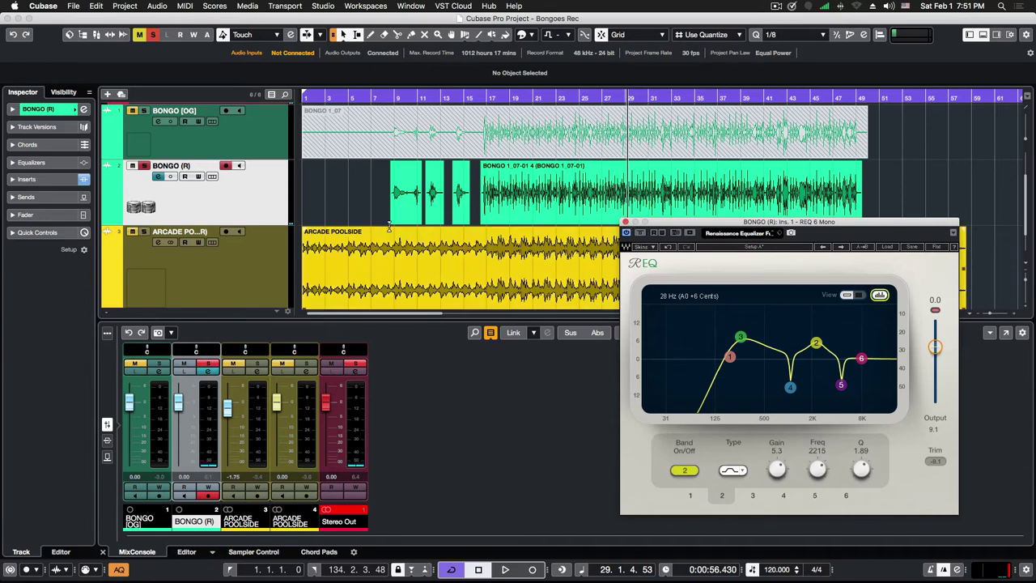
Unsolo BONGO (R), compare the full mix with REQ 6 bypassed and active, and close the equalizer
{"action": "left_click", "coordinate": [145, 166]}
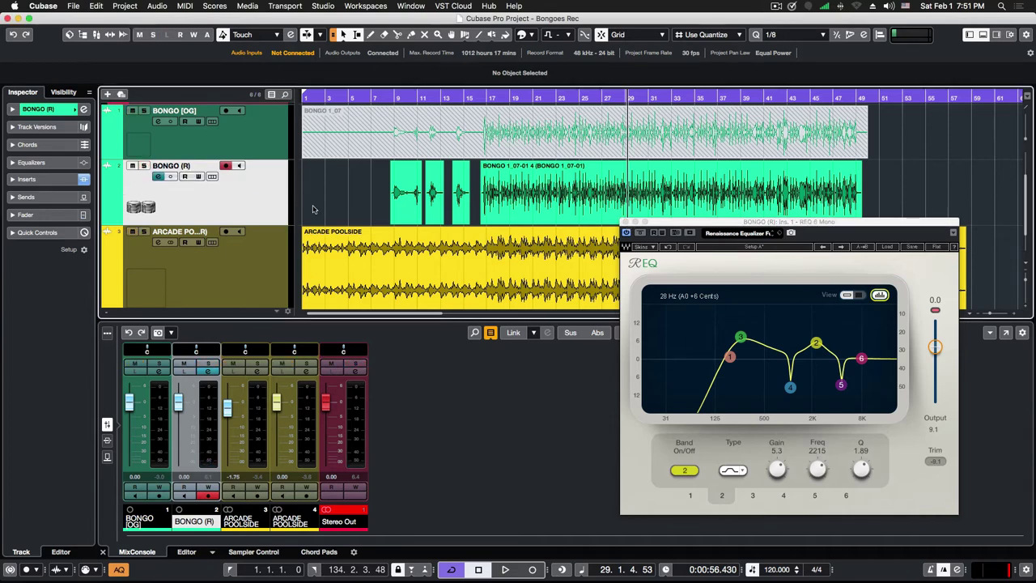
{"action": "left_click", "coordinate": [639, 232]}
{"action": "key", "text": "space"}
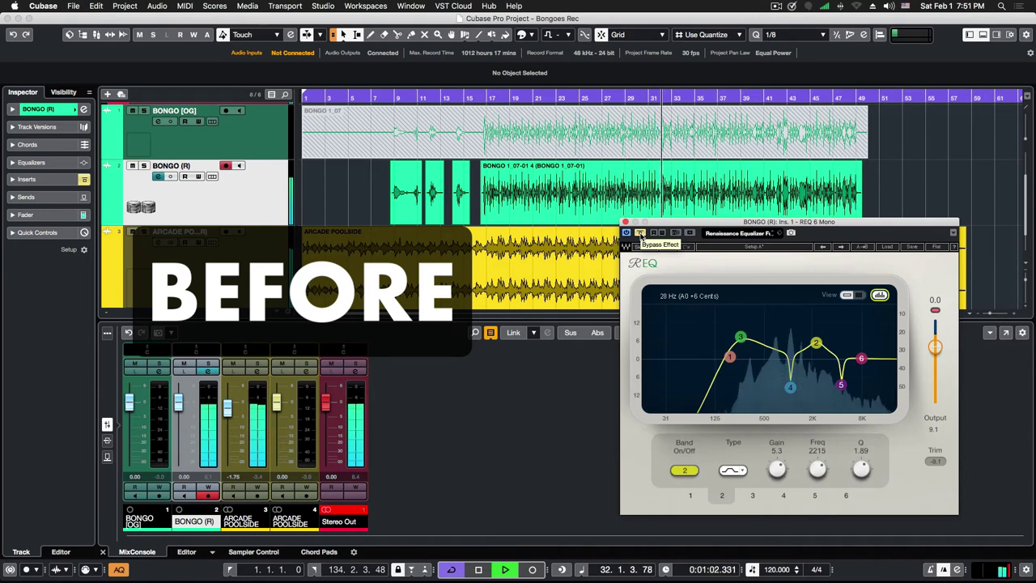
{"action": "left_click", "coordinate": [639, 233]}
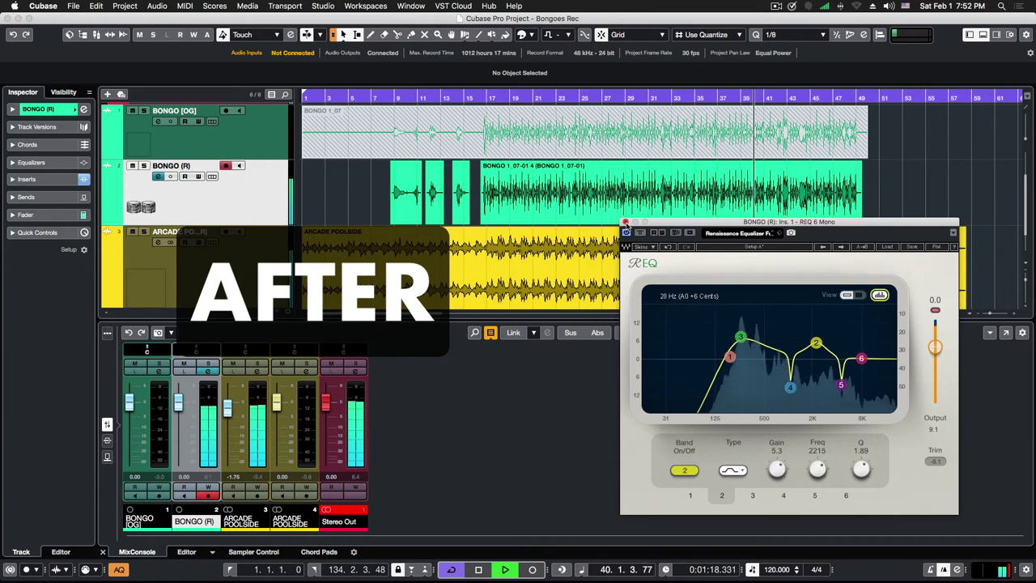
{"action": "key", "text": "space"}
{"action": "left_click", "coordinate": [625, 222]}
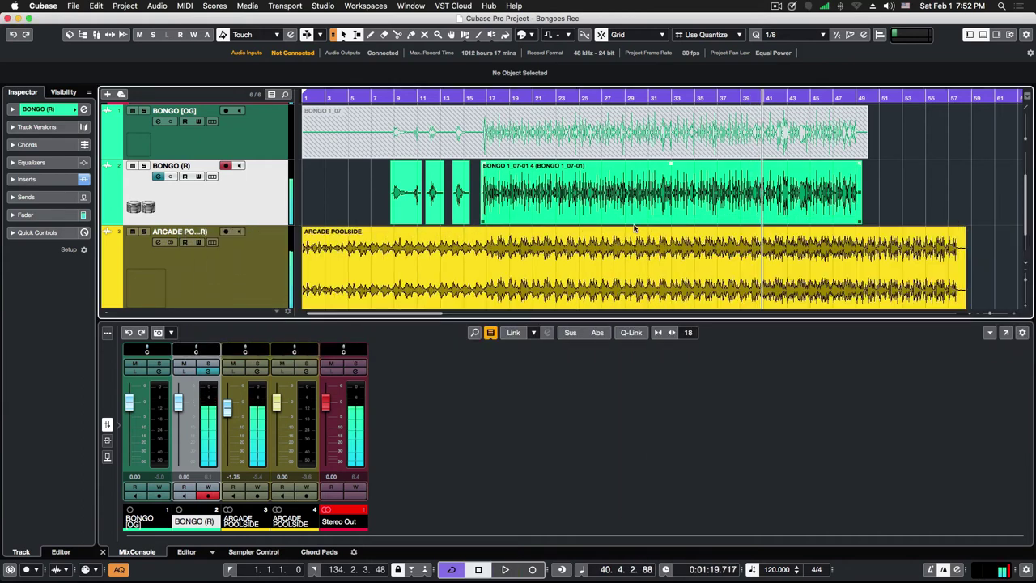
Add Gullfoss as the second insert on BONGO (R) and play the track soloed
{"action": "left_click", "coordinate": [28, 180]}
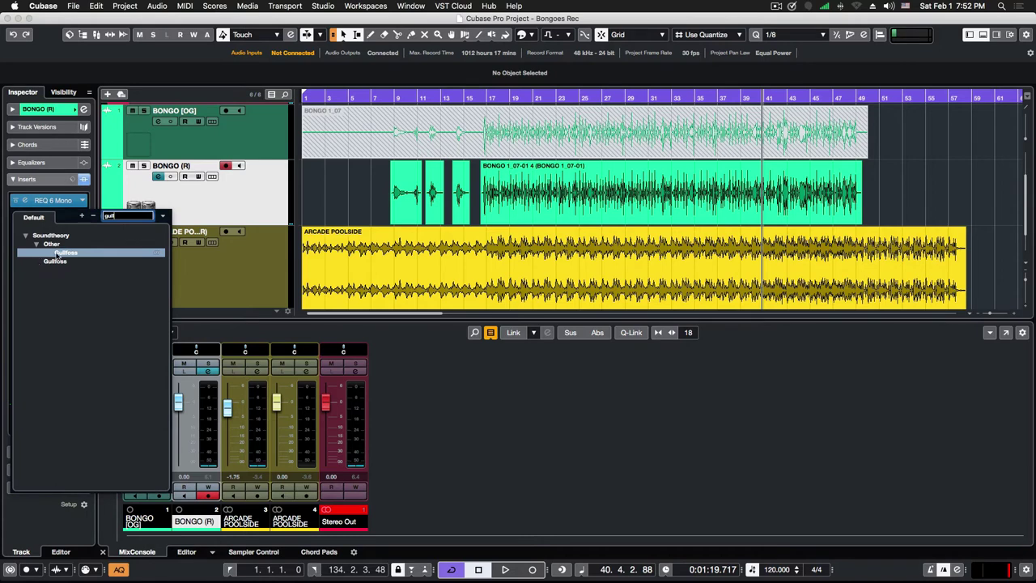
{"action": "left_click", "coordinate": [57, 254]}
{"action": "key", "text": "s"}
{"action": "key", "text": "space"}
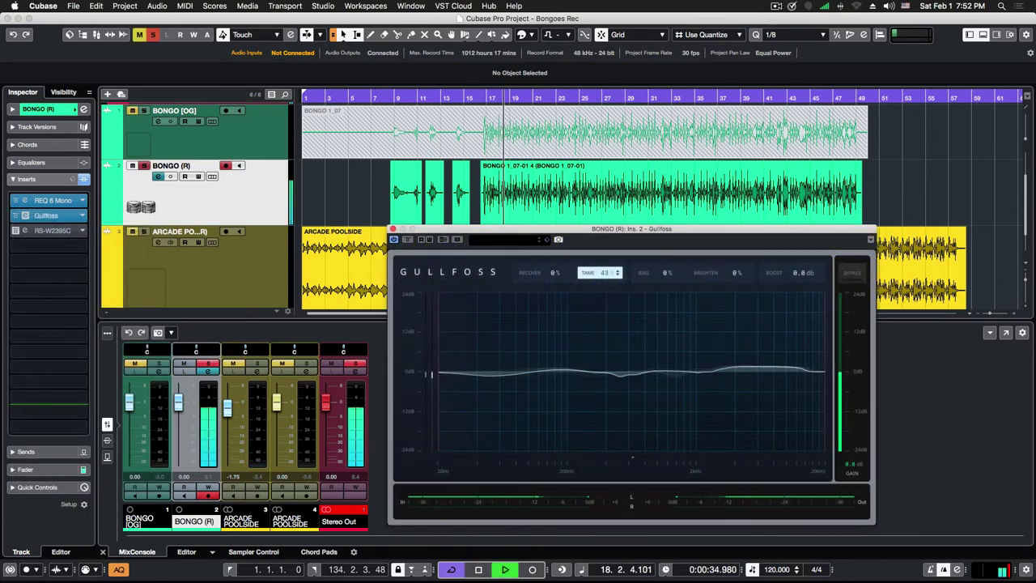
Set Gullfoss to Recover 15%, Tame 42%, Brighten -10% and Boost 10.8 dB, with the lower range limit at about 200 Hz
{"action": "left_click_drag", "start_coordinate": [605, 272], "coordinate": [605, 236]}
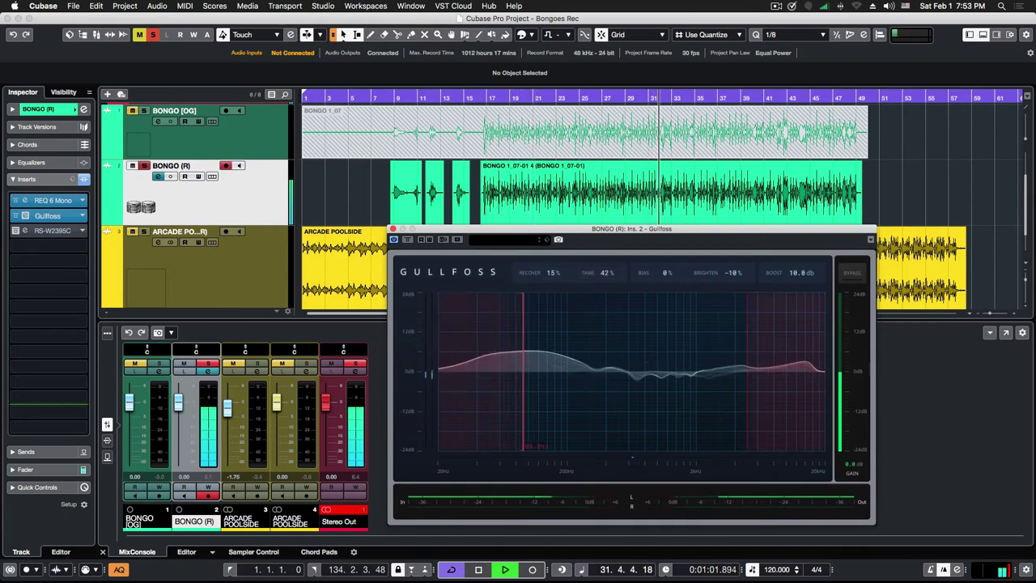
{"action": "left_click_drag", "start_coordinate": [522, 405], "coordinate": [566, 405]}
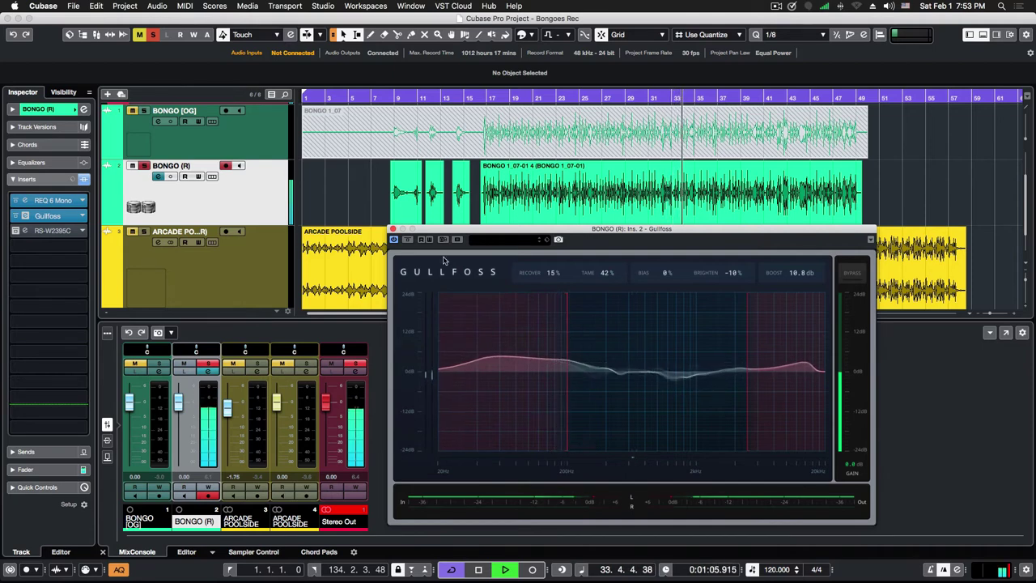
Compare the soloed bongos with Gullfoss bypassed and active, and close its window
{"action": "left_click", "coordinate": [408, 240]}
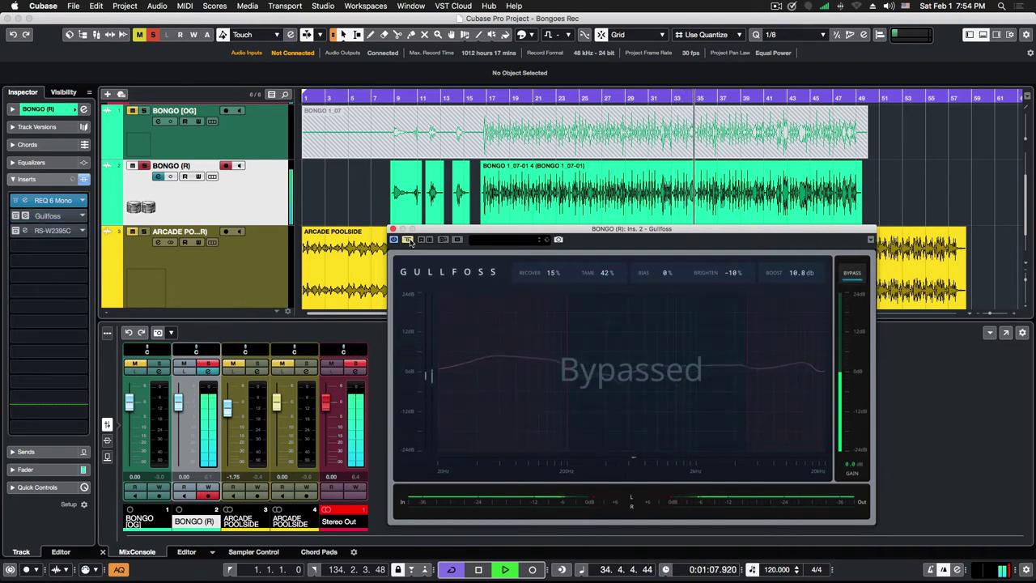
{"action": "left_click", "coordinate": [407, 240]}
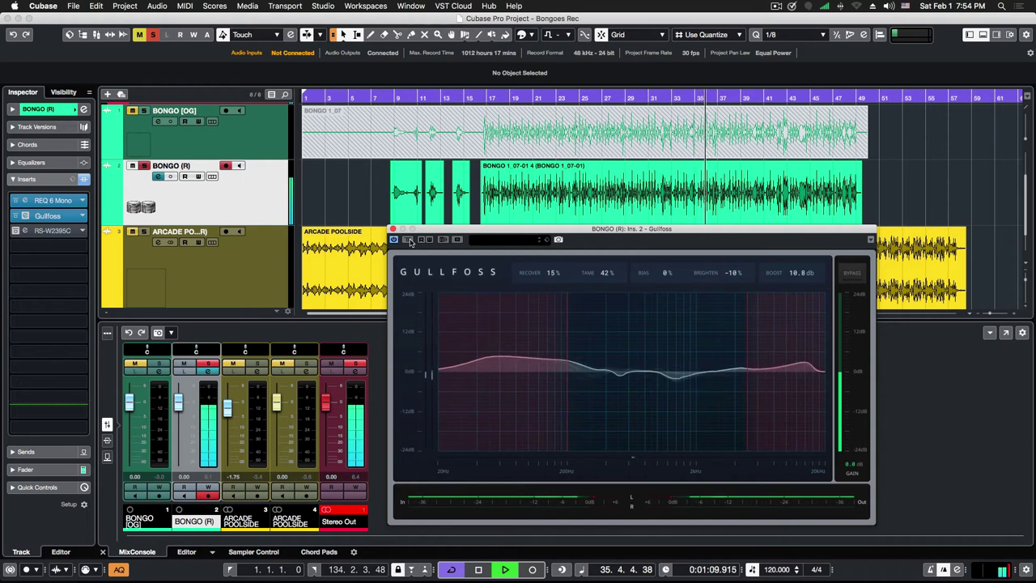
{"action": "left_click", "coordinate": [408, 241]}
{"action": "left_click", "coordinate": [408, 240]}
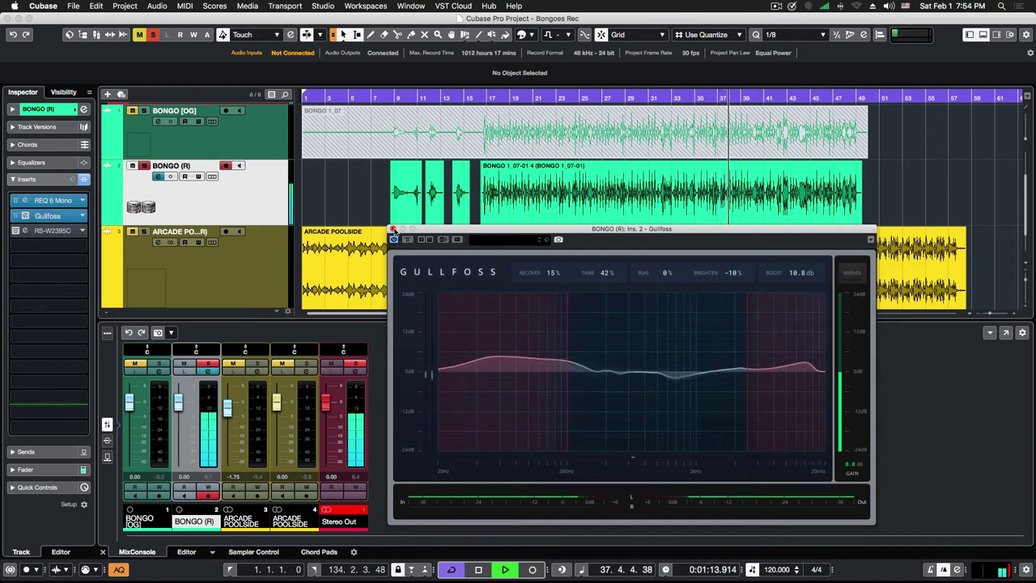
{"action": "left_click", "coordinate": [393, 229]}
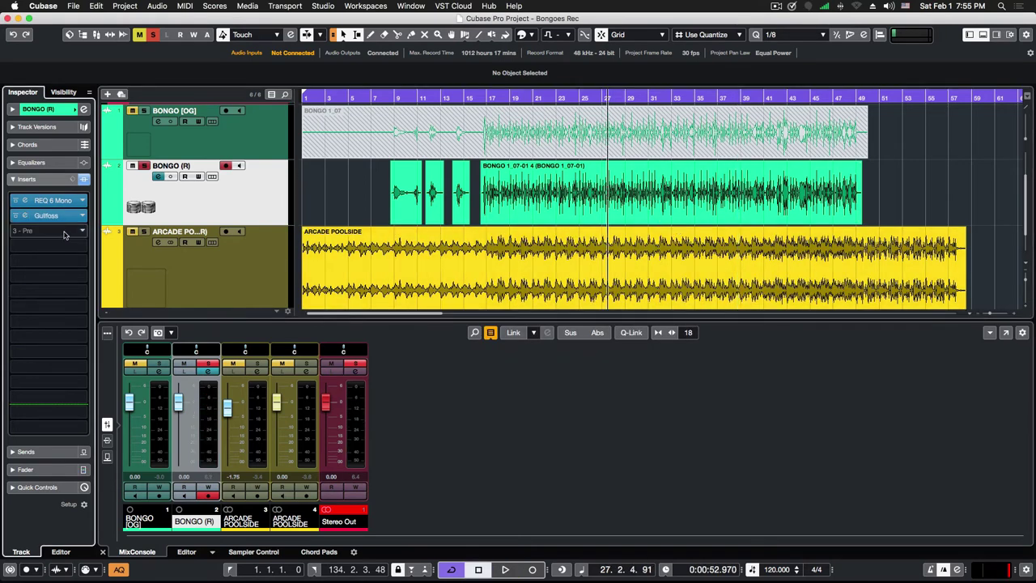
Add kHs Transient Shaper as the third insert on BONGO (R) and play from the start of the long bongo event
{"action": "left_click", "coordinate": [65, 233]}
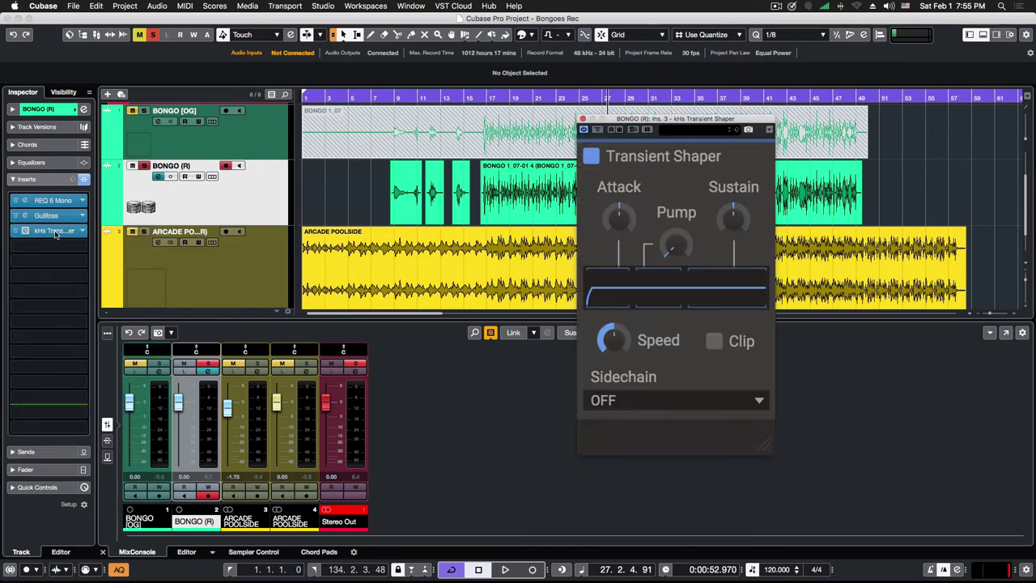
{"action": "left_click_drag", "start_coordinate": [716, 126], "coordinate": [796, 231]}
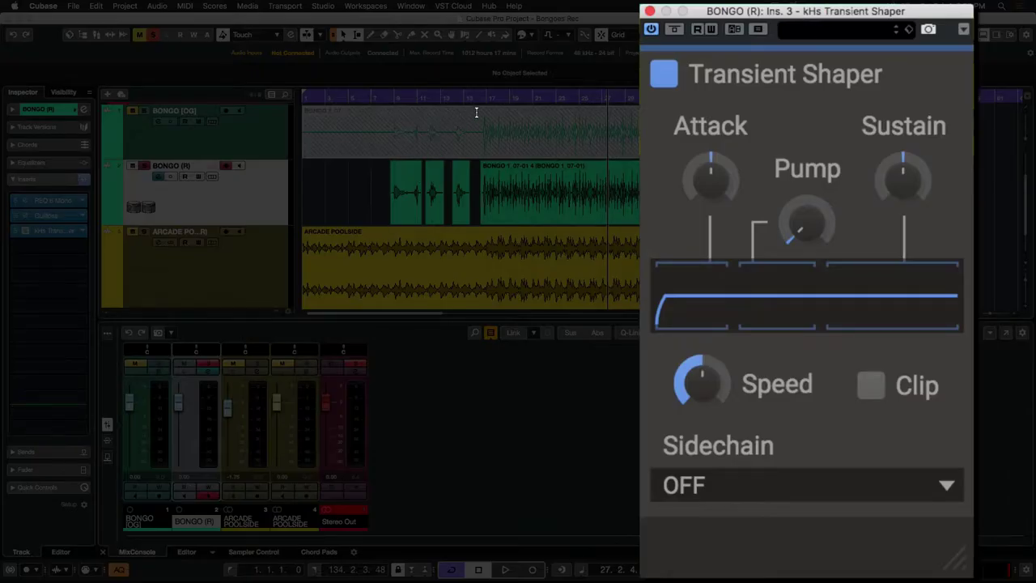
{"action": "left_click", "coordinate": [481, 98]}
{"action": "key", "text": "space"}
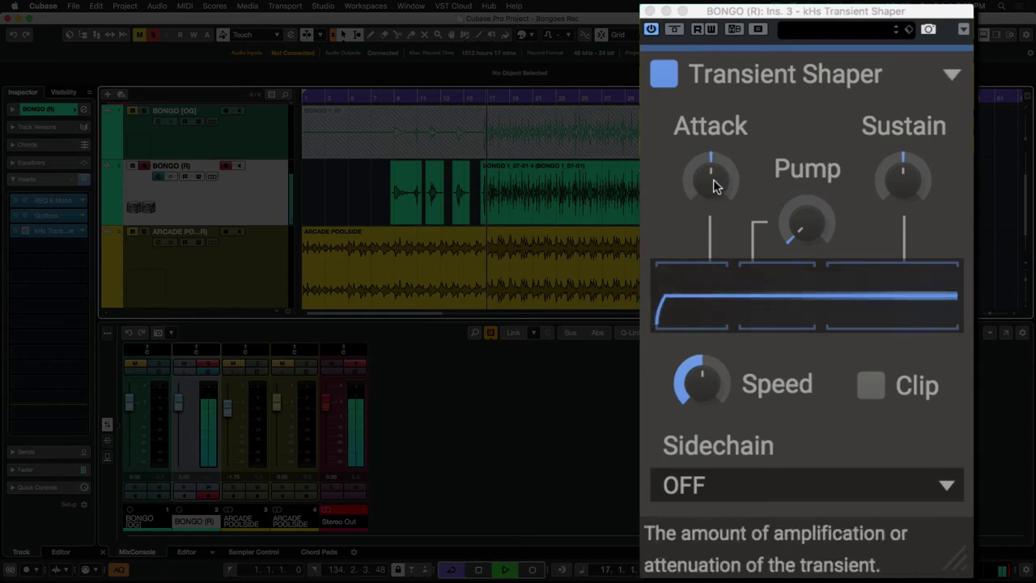
Raise the Transient Shaper's Attack moderately above centre and its Pump to just under half during playback
{"action": "left_click_drag", "start_coordinate": [713, 186], "coordinate": [714, 165]}
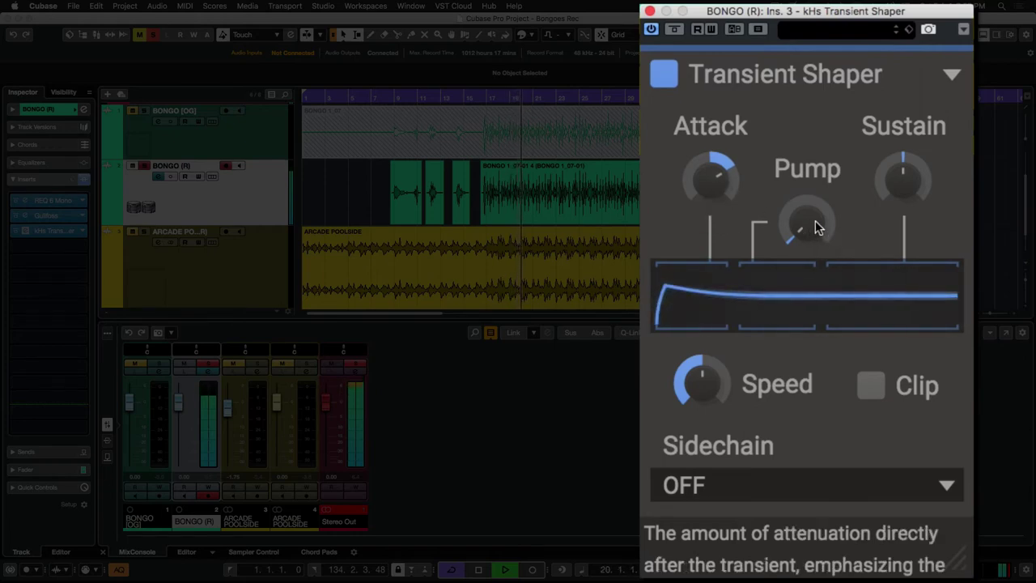
{"action": "left_click_drag", "start_coordinate": [816, 220], "coordinate": [815, 188]}
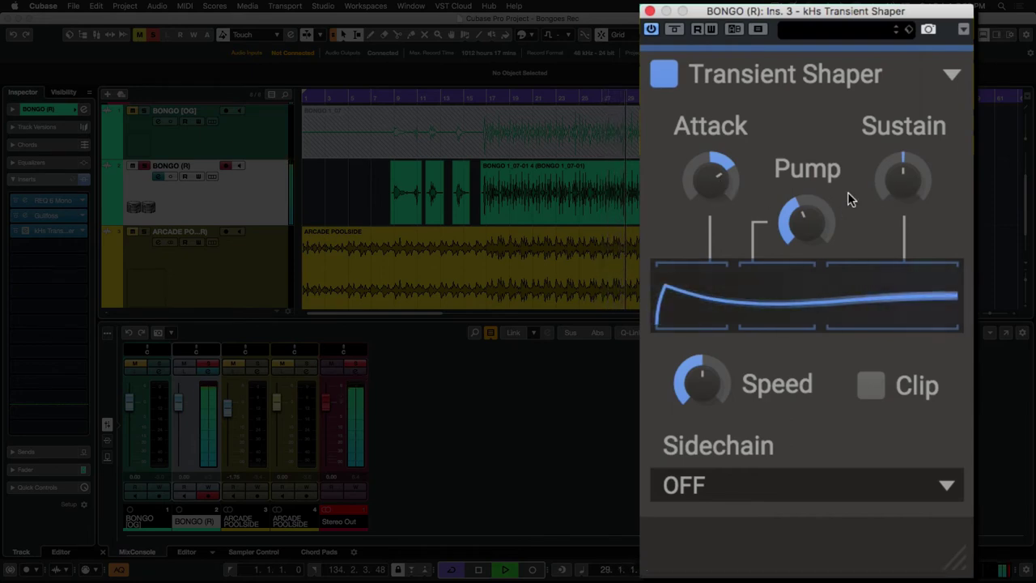
{"action": "left_click_drag", "start_coordinate": [817, 219], "coordinate": [821, 224]}
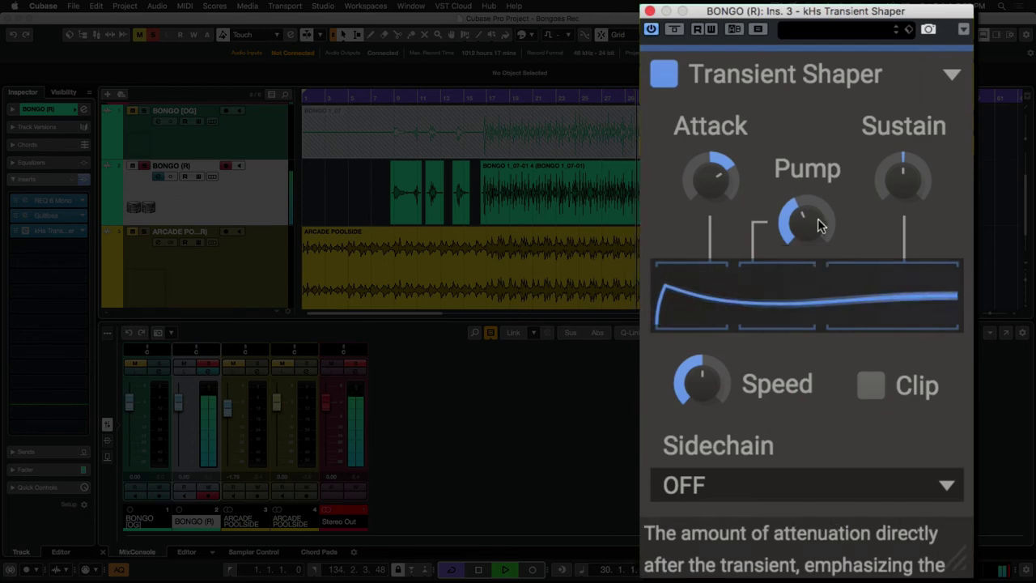
Lower the Transient Shaper's Sustain below centre and compare the soloed bongos with the plug-in bypassed and active
{"action": "left_click_drag", "start_coordinate": [902, 179], "coordinate": [902, 210]}
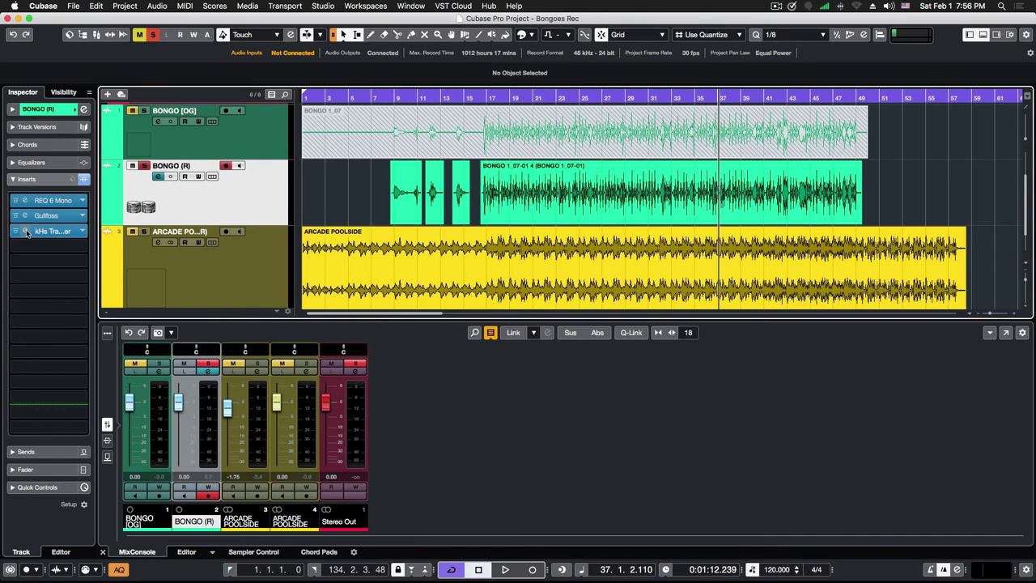
{"action": "left_click", "coordinate": [27, 232]}
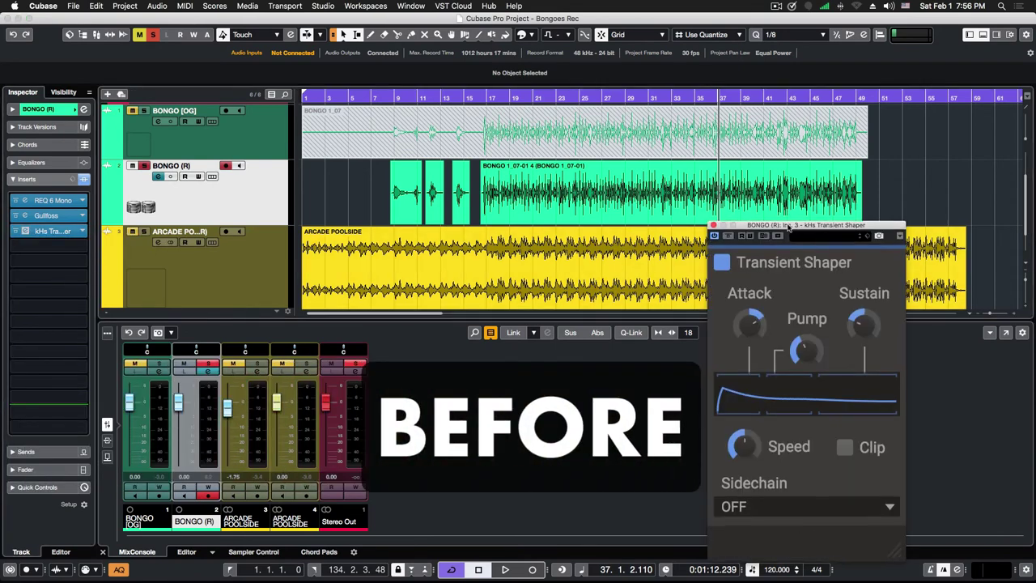
{"action": "left_click", "coordinate": [727, 236]}
{"action": "key", "text": "space"}
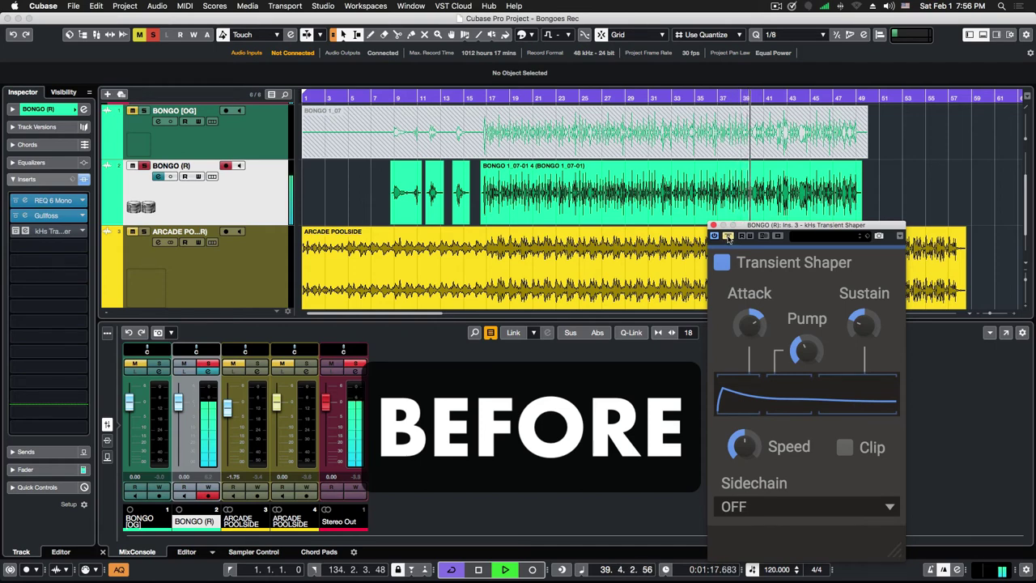
{"action": "key", "text": "space"}
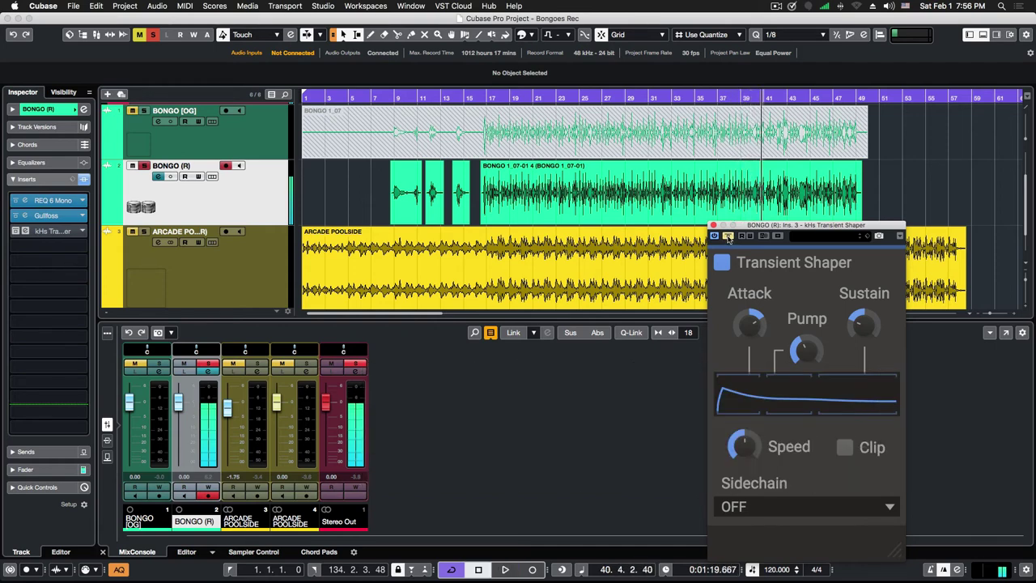
{"action": "left_click", "coordinate": [728, 235]}
{"action": "key", "text": "space"}
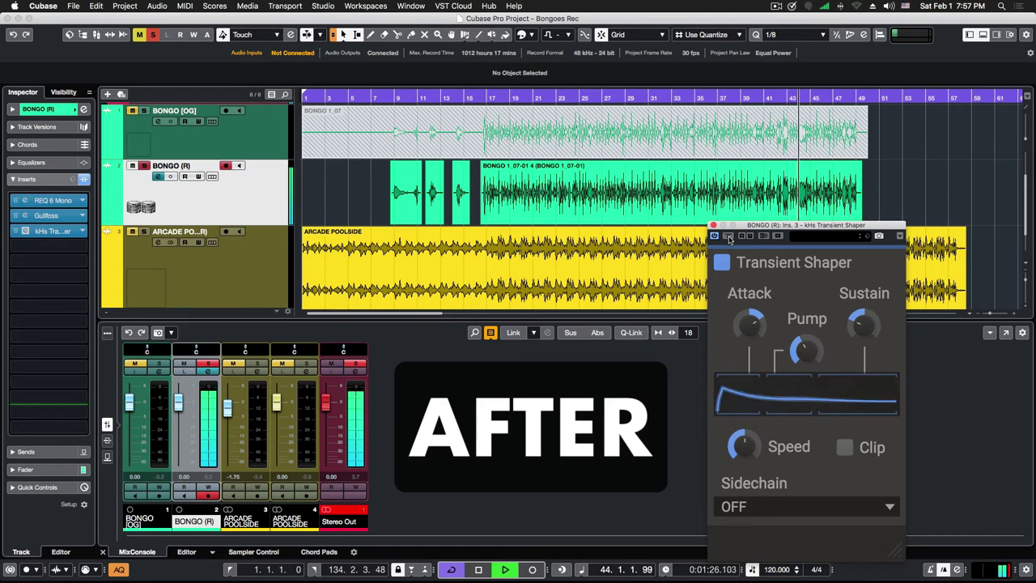
{"action": "key", "text": "space"}
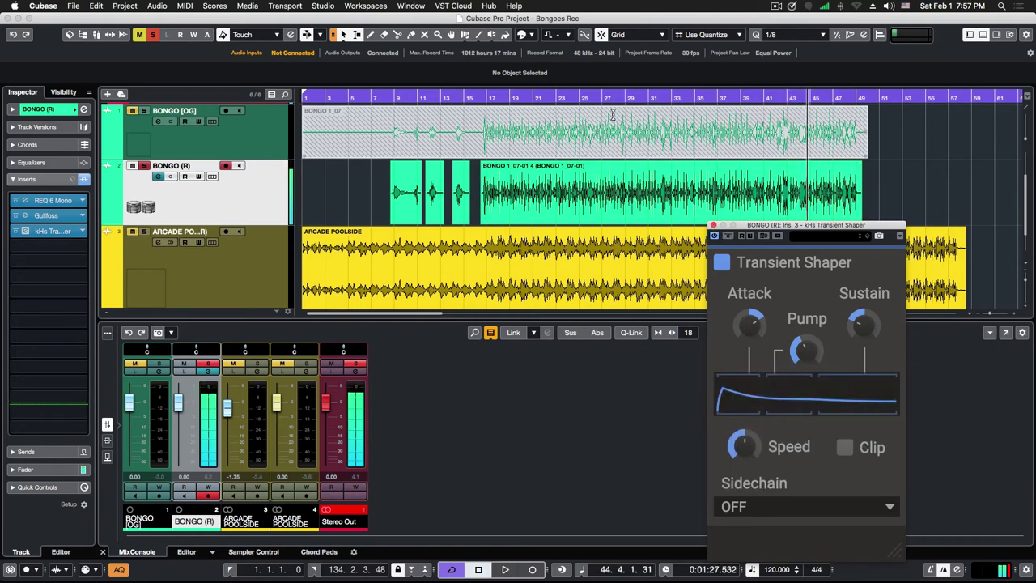
Play the bongos with the Arcade part from about bar 20, compare Transient Shaper bypassed and active, and fine-tune its Attack
{"action": "left_click", "coordinate": [534, 97]}
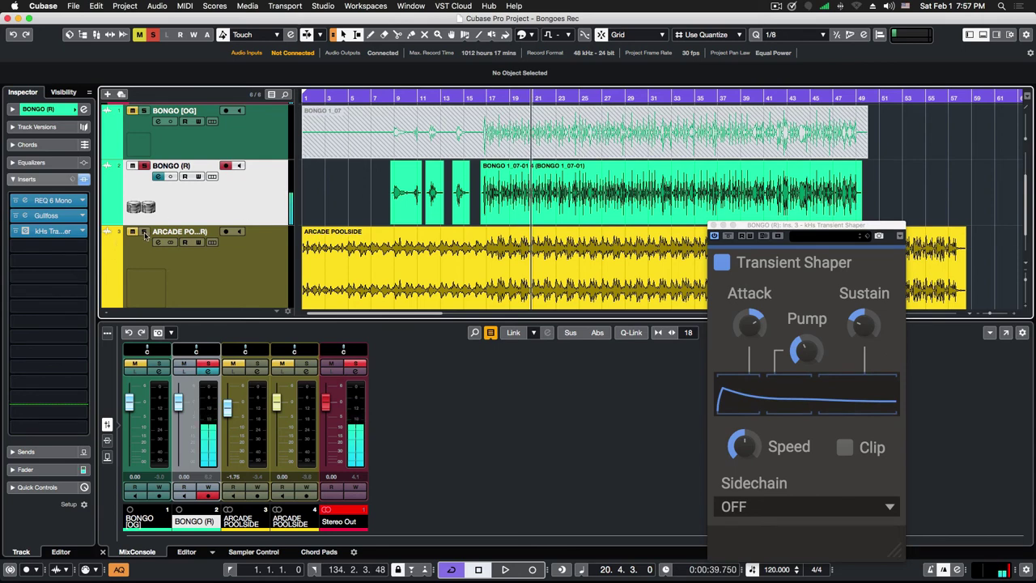
{"action": "key", "text": "space"}
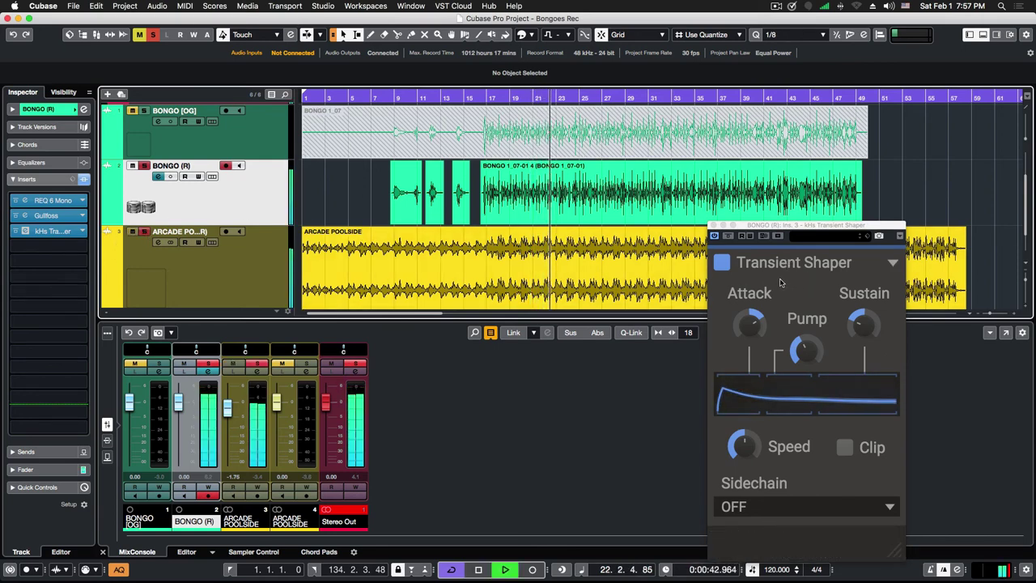
{"action": "left_click", "coordinate": [729, 237]}
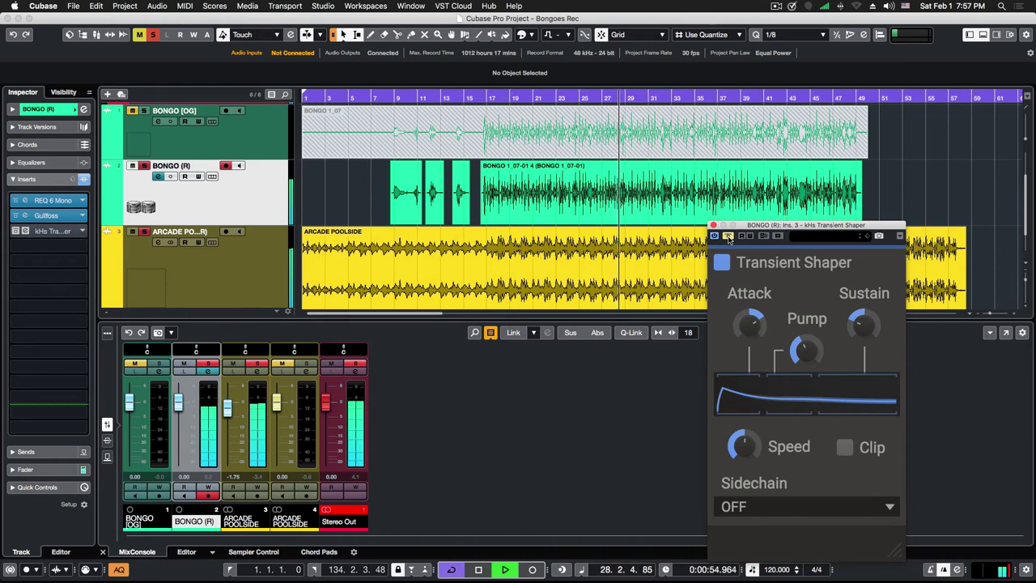
{"action": "left_click", "coordinate": [728, 237]}
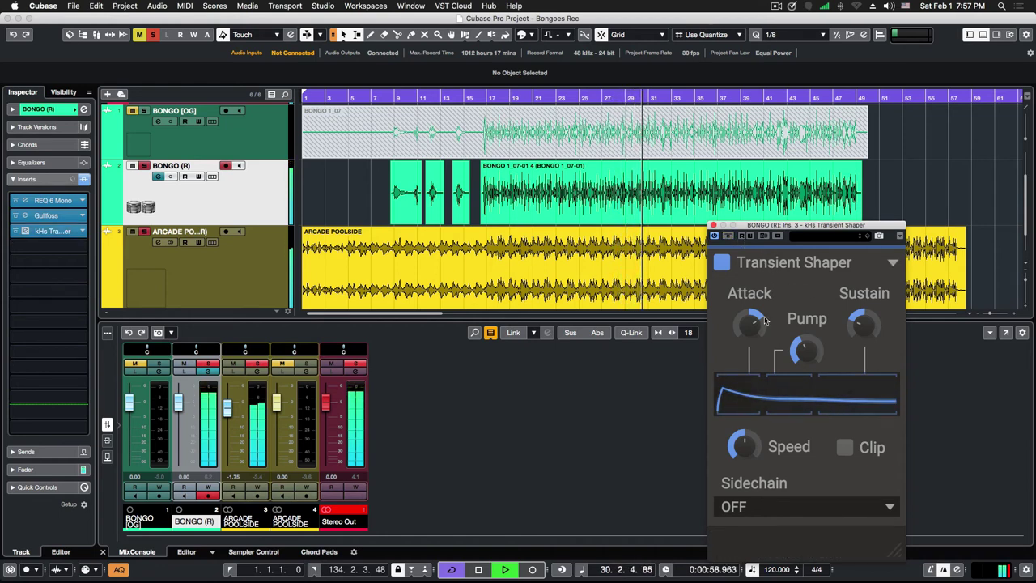
{"action": "left_click_drag", "start_coordinate": [753, 323], "coordinate": [752, 333]}
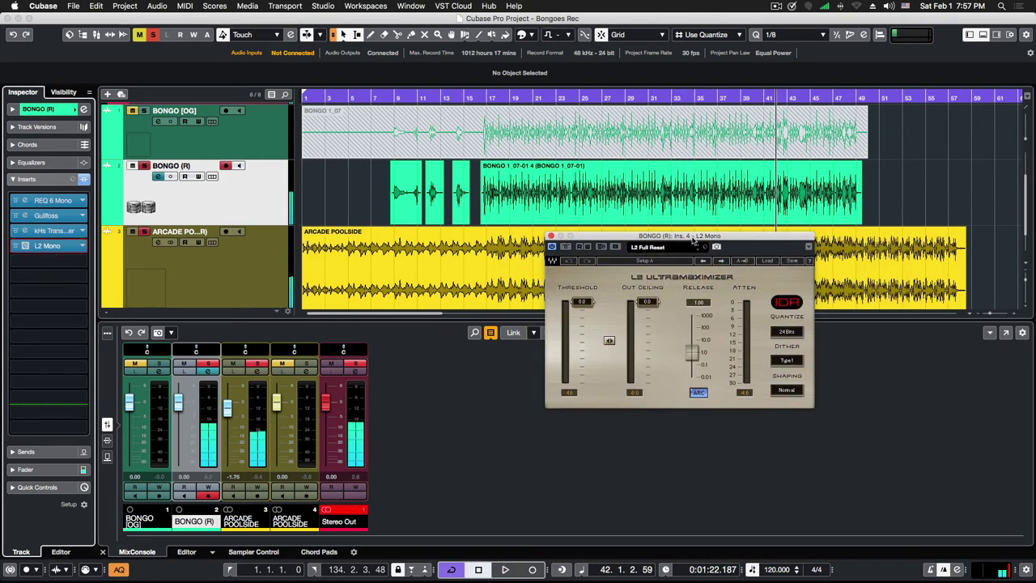
Set the L2 Mono limiter's Threshold to -2.7, compare it bypassed and active during playback, and close its window
{"action": "left_click_drag", "start_coordinate": [693, 239], "coordinate": [690, 237]}
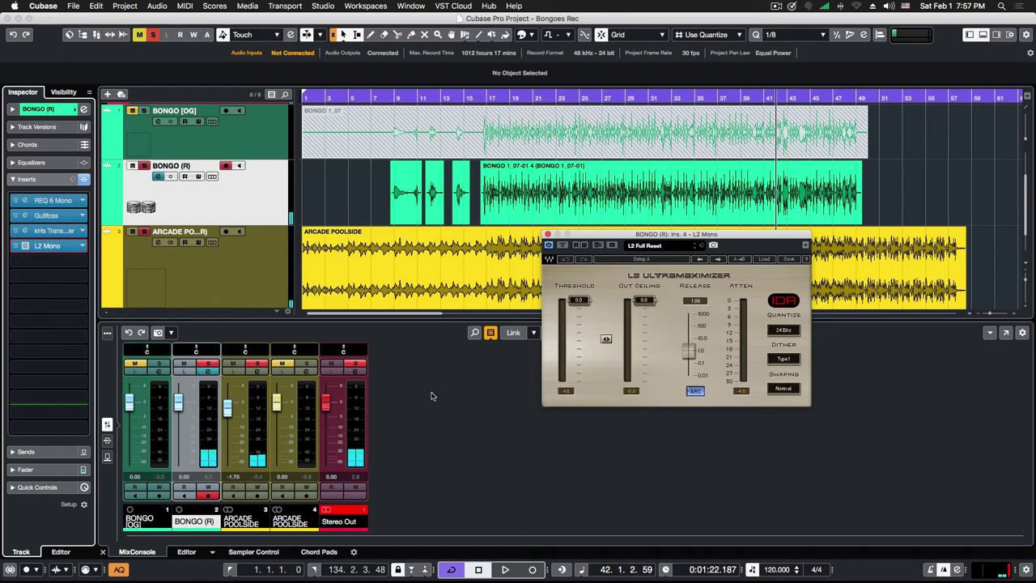
{"action": "left_click", "coordinate": [344, 514]}
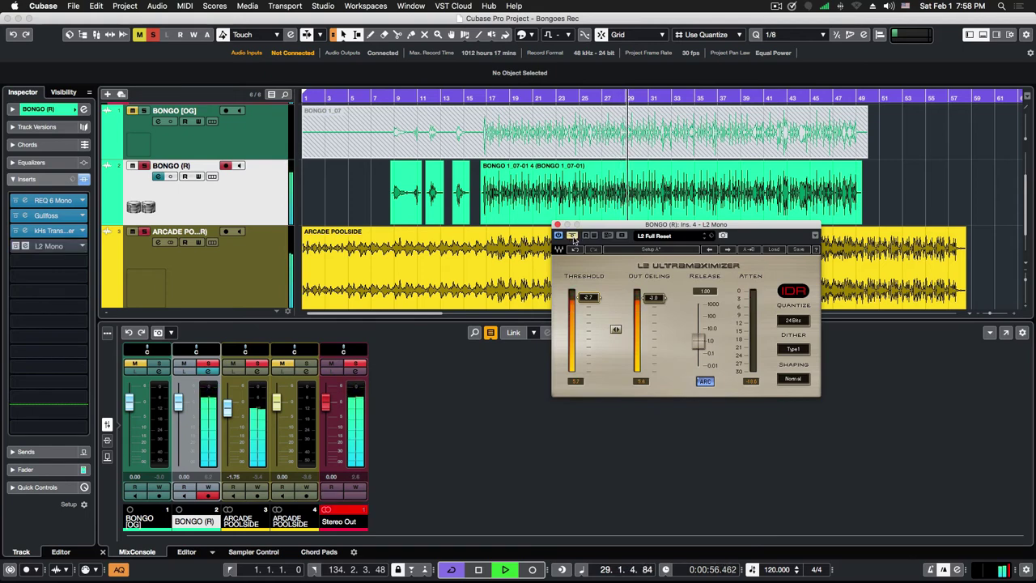
{"action": "left_click", "coordinate": [574, 237]}
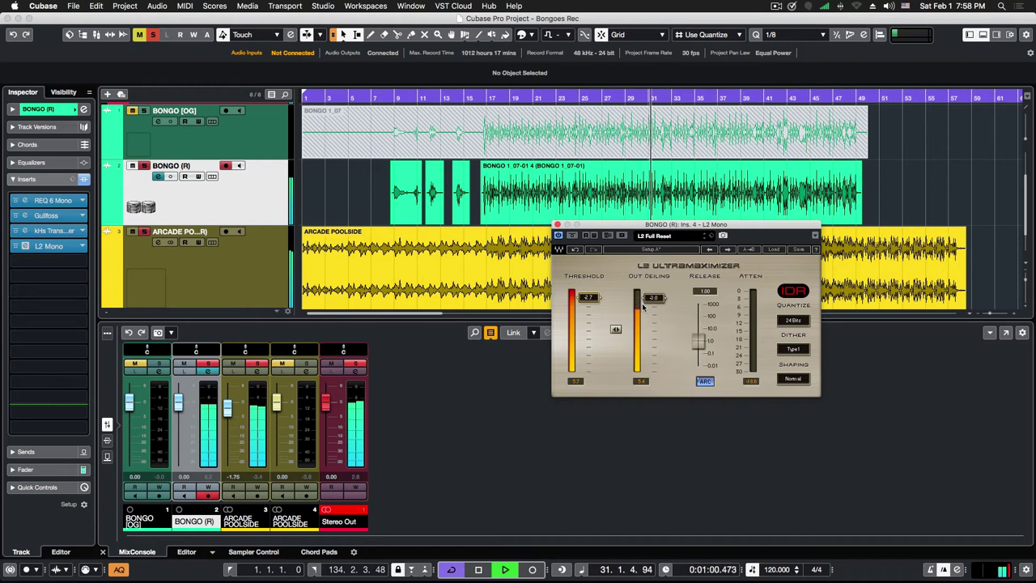
{"action": "left_click", "coordinate": [556, 224]}
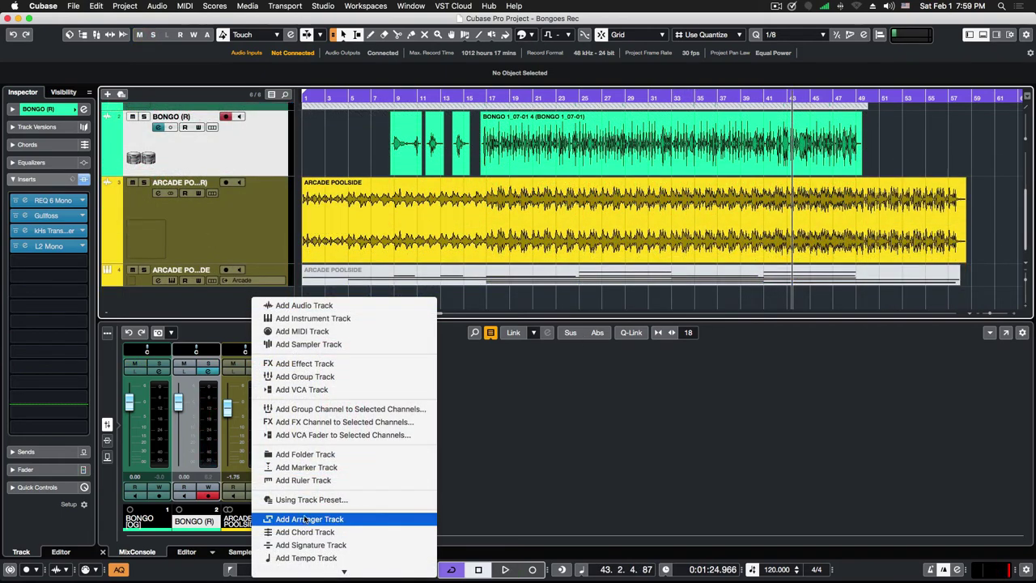
Add an effect track named BONGOS with Eventide 2016 Stereo Room as its first insert
{"action": "scroll", "coordinate": [320, 499], "scroll_direction": "down", "scroll_amount": 3}
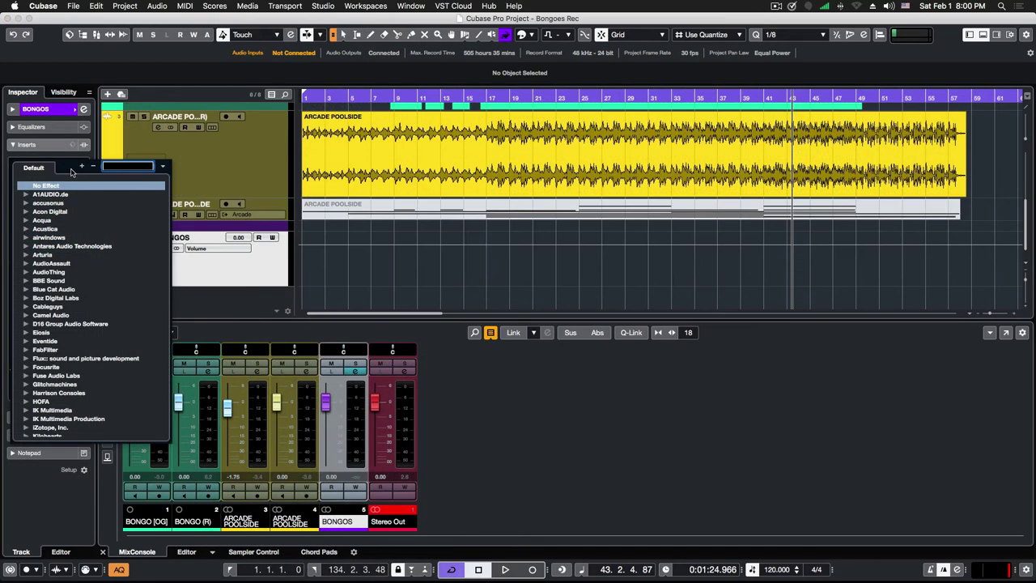
{"action": "type", "text": "201"}
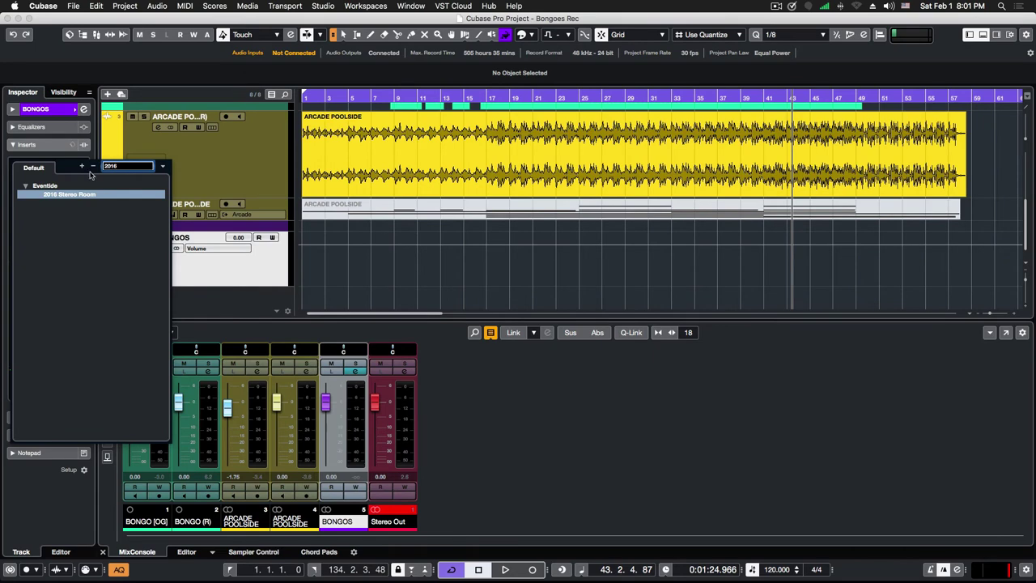
{"action": "type", "text": "6"}
{"action": "left_click", "coordinate": [80, 194]}
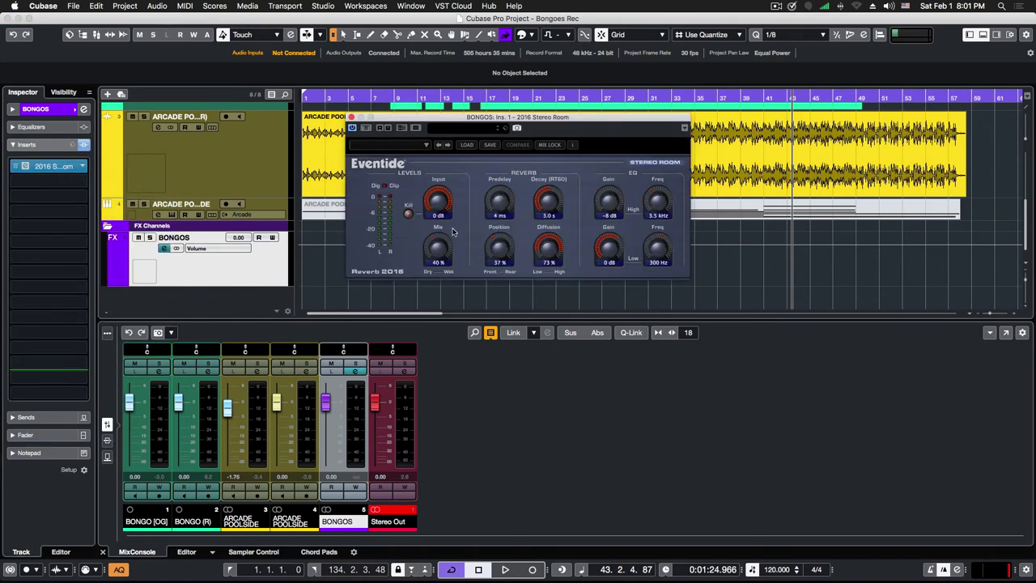
Load the Bongos & Congas preset in 2016 Stereo Room and close the reverb's window
{"action": "left_click_drag", "start_coordinate": [540, 131], "coordinate": [689, 205]}
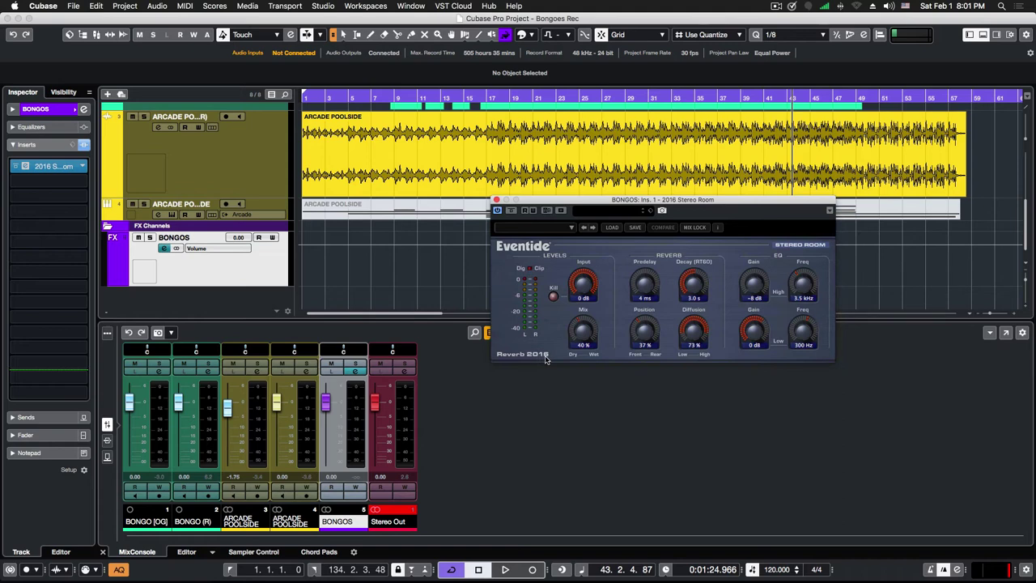
{"action": "left_click", "coordinate": [553, 233]}
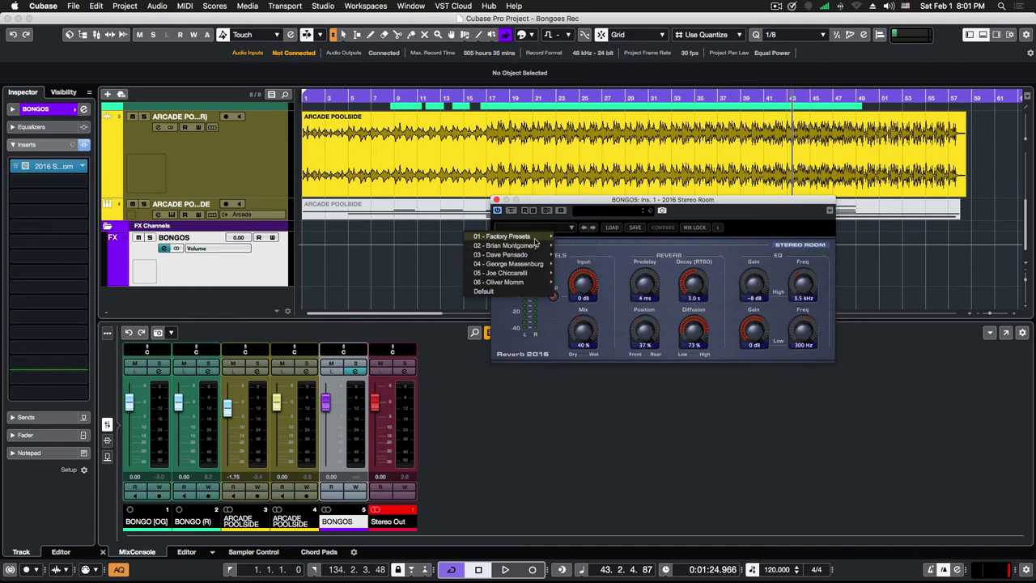
{"action": "mouse_move", "coordinate": [534, 238]}
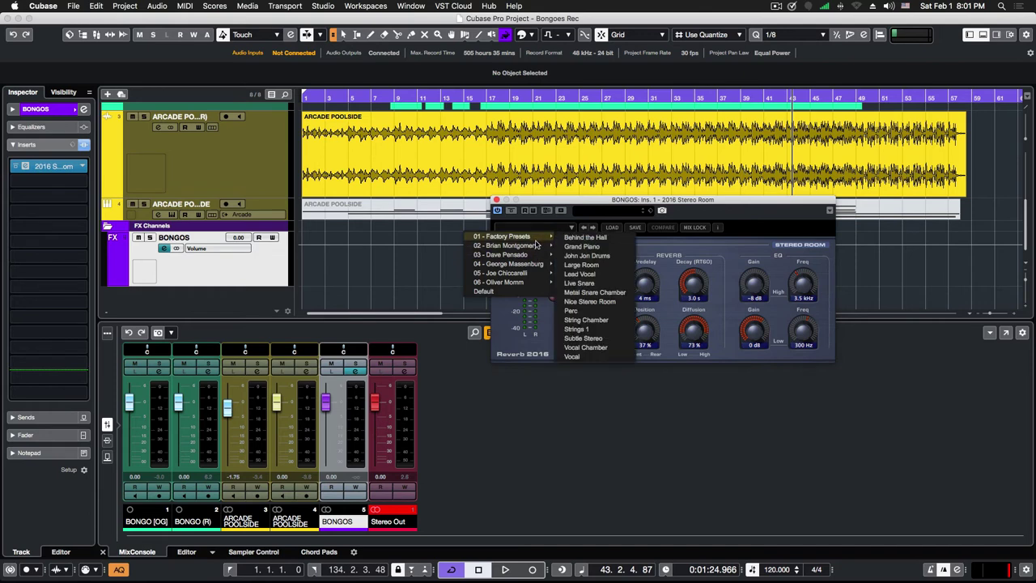
{"action": "mouse_move", "coordinate": [537, 270]}
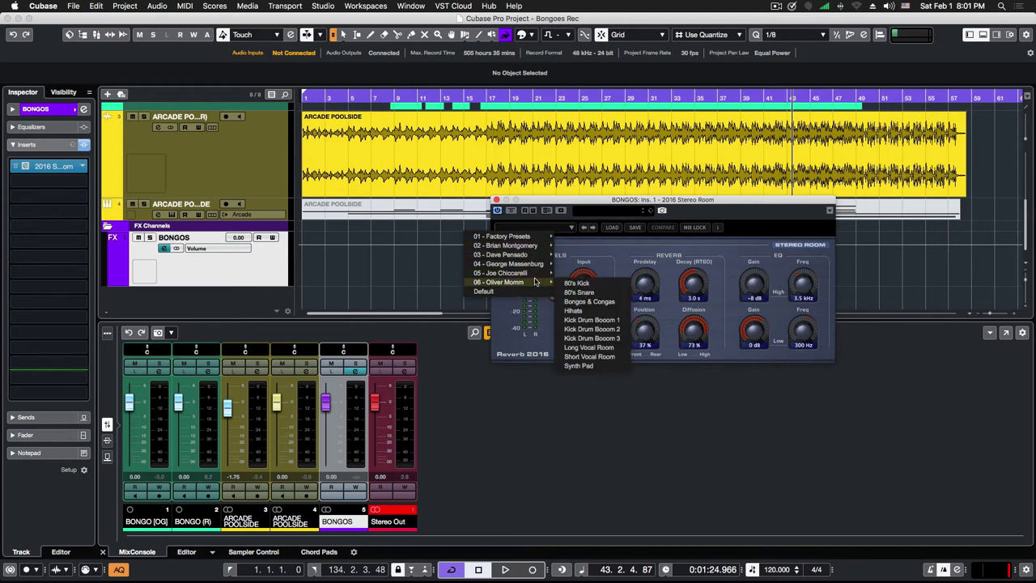
{"action": "left_click", "coordinate": [588, 303]}
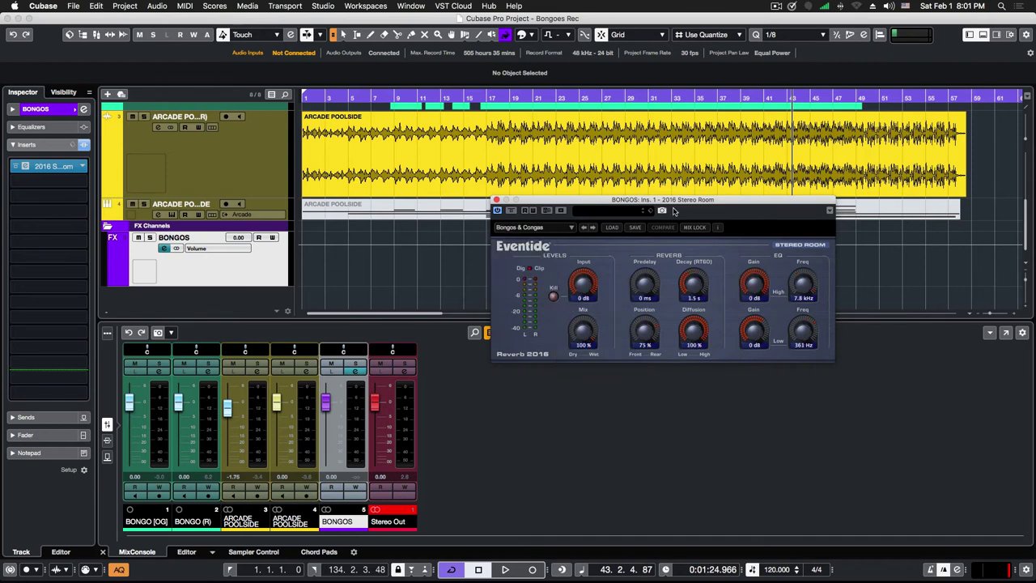
{"action": "left_click_drag", "start_coordinate": [674, 202], "coordinate": [715, 213]}
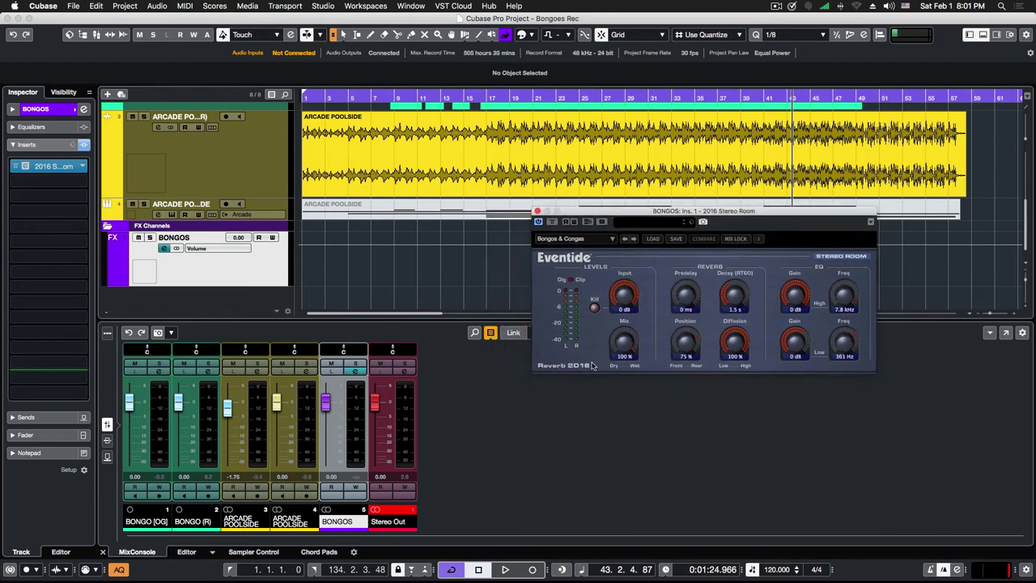
{"action": "left_click", "coordinate": [537, 212]}
Play from about bar 15 and raise the BONGO (R) send to the BONGOS reverb to -13.7 dB
{"action": "scroll", "coordinate": [520, 132], "scroll_direction": "up", "scroll_amount": 5}
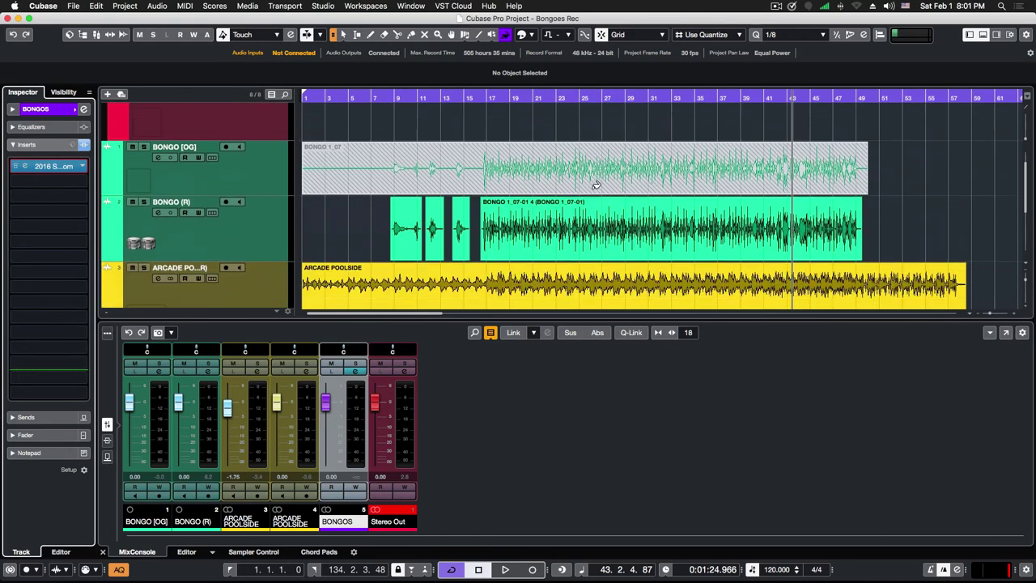
{"action": "scroll", "coordinate": [520, 153], "scroll_direction": "down", "scroll_amount": 4}
{"action": "scroll", "coordinate": [520, 177], "scroll_direction": "up", "scroll_amount": 2}
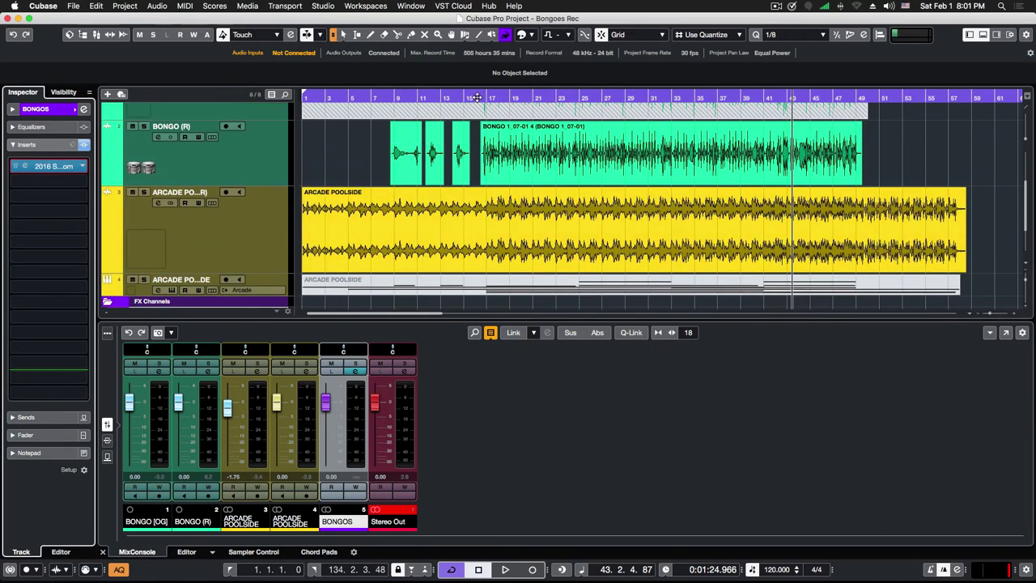
{"action": "left_click", "coordinate": [475, 98]}
{"action": "key", "text": "space"}
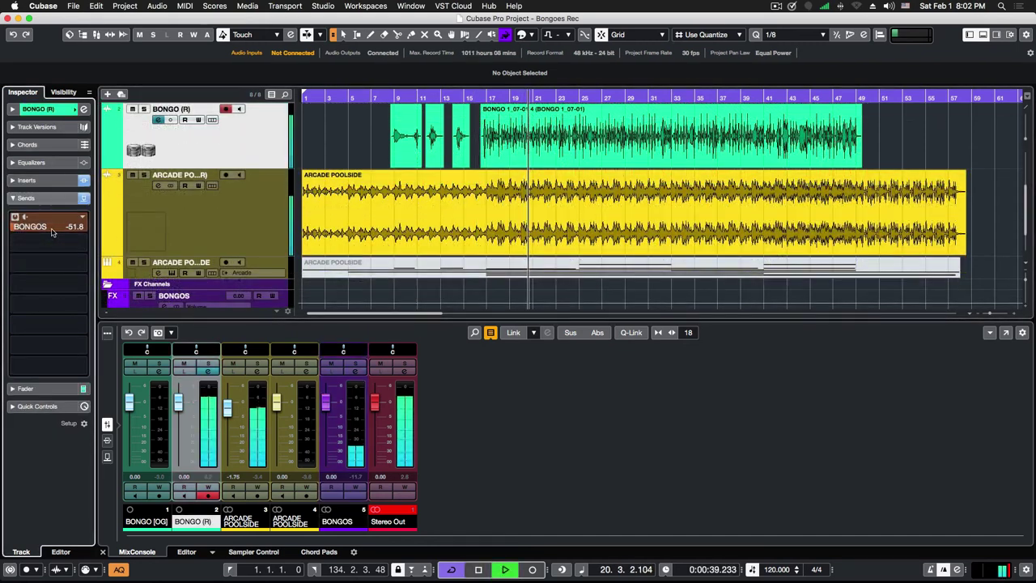
{"action": "scroll", "coordinate": [51, 229], "scroll_direction": "up", "scroll_amount": 8}
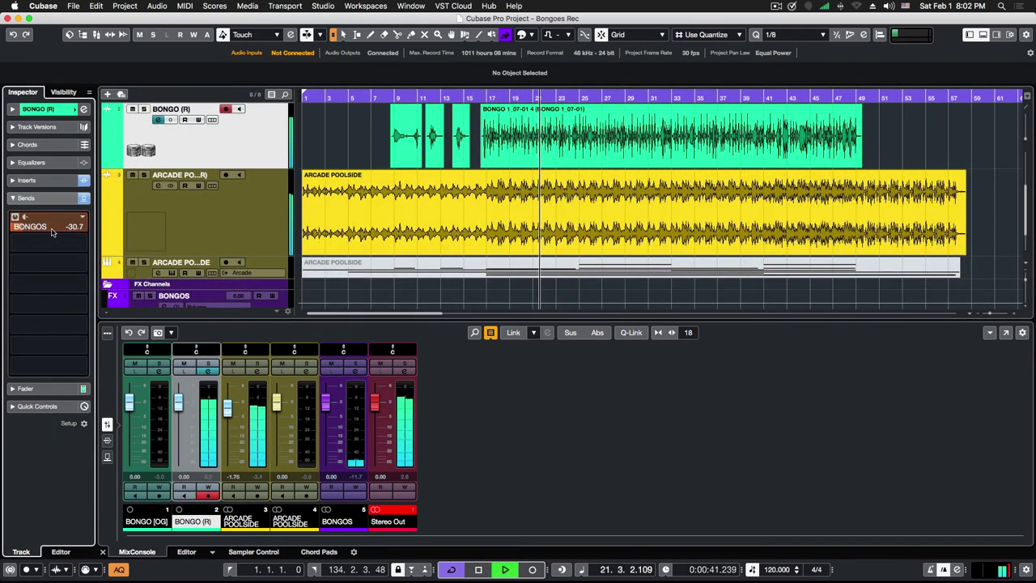
{"action": "scroll", "coordinate": [50, 229], "scroll_direction": "up", "scroll_amount": 3}
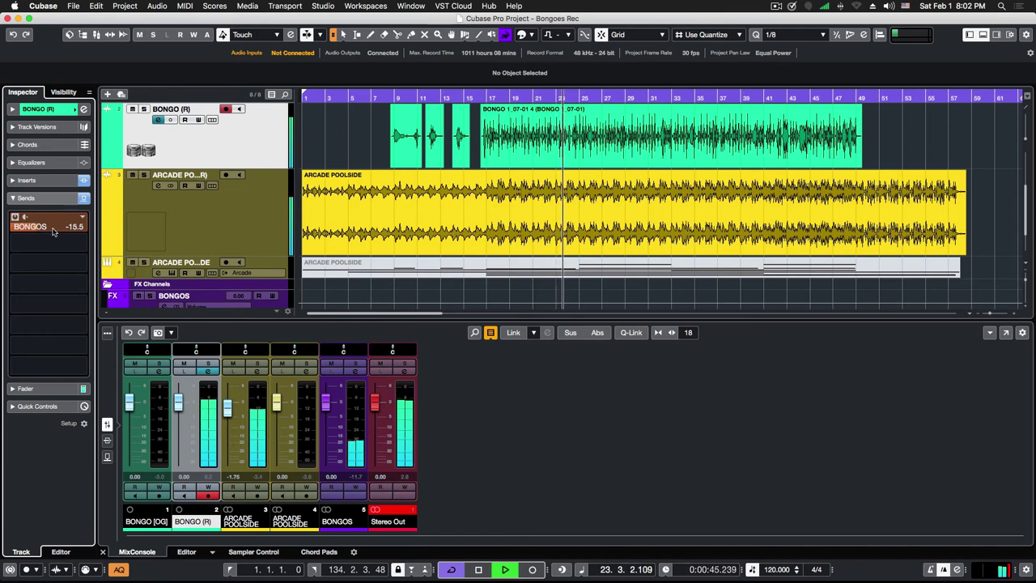
{"action": "scroll", "coordinate": [54, 230], "scroll_direction": "down", "scroll_amount": 1}
{"action": "scroll", "coordinate": [53, 230], "scroll_direction": "up", "scroll_amount": 1}
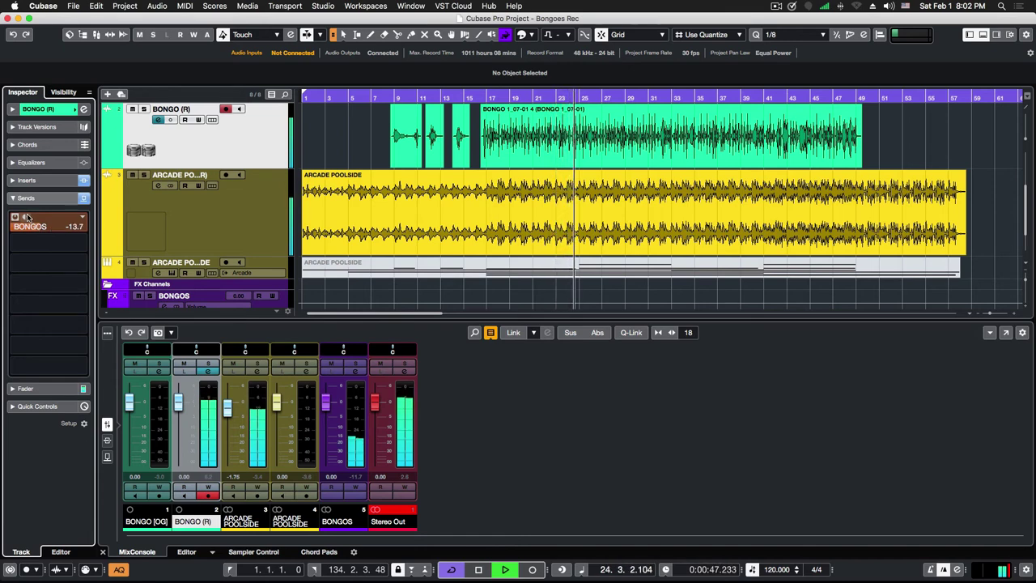
Audition the reverb on the soloed bongos and in the full mix, setting the BONGO (R) send to -24.4 dB
{"action": "left_click", "coordinate": [143, 109]}
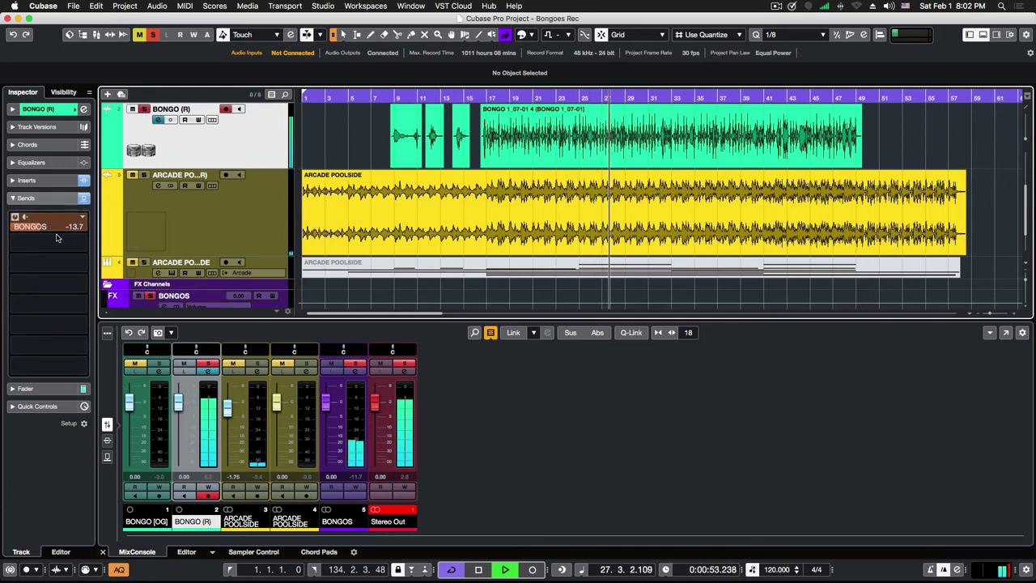
{"action": "scroll", "coordinate": [42, 227], "scroll_direction": "down", "scroll_amount": 10}
{"action": "left_click_drag", "start_coordinate": [43, 227], "coordinate": [59, 232]}
{"action": "scroll", "coordinate": [57, 232], "scroll_direction": "up", "scroll_amount": 2}
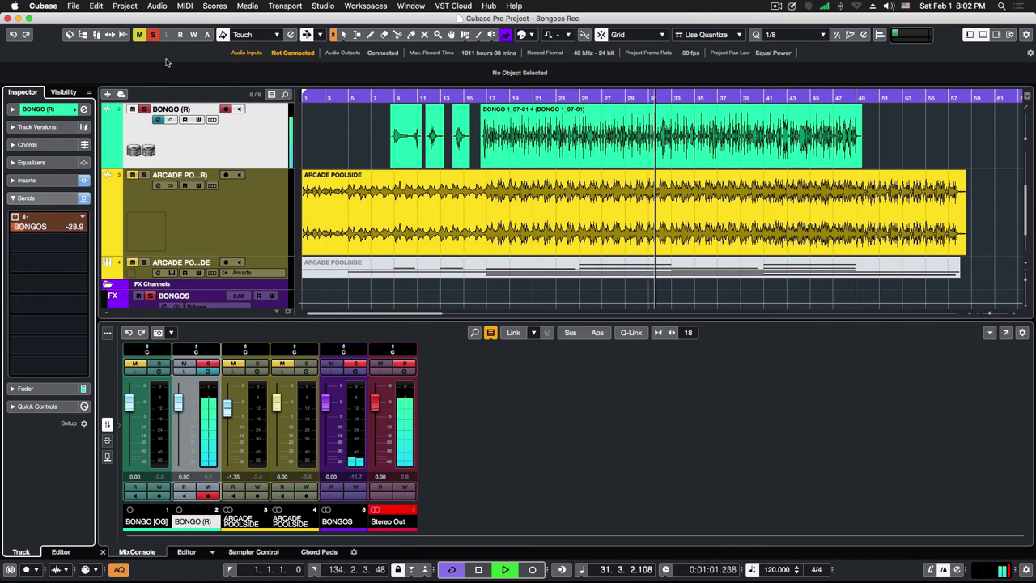
{"action": "scroll", "coordinate": [31, 229], "scroll_direction": "up", "scroll_amount": 4}
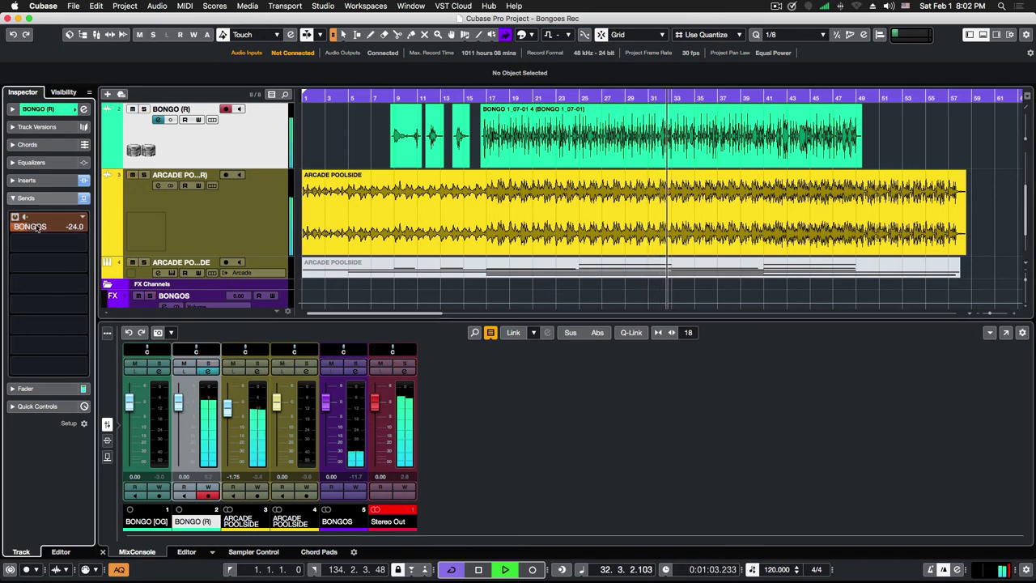
{"action": "left_click_drag", "start_coordinate": [37, 227], "coordinate": [54, 230]}
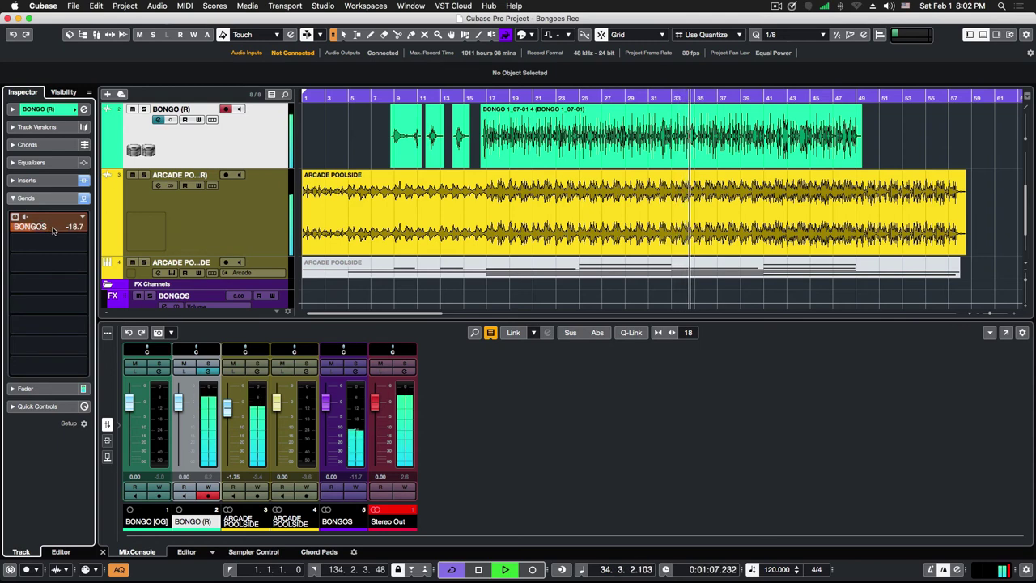
{"action": "scroll", "coordinate": [53, 230], "scroll_direction": "down", "scroll_amount": 5}
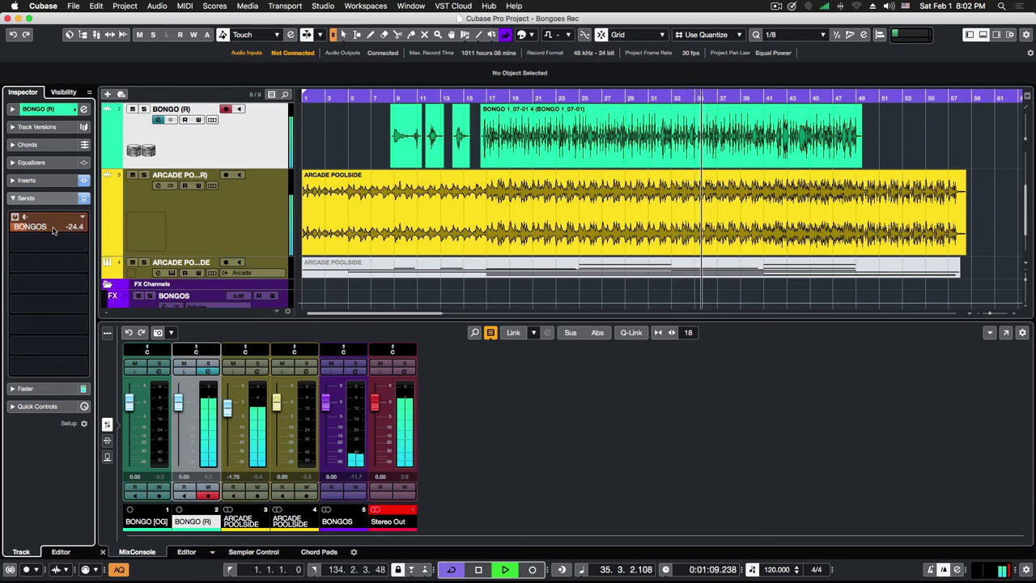
Set the BONGO (R) send to the BONGOS reverb to -23.0 dB and stop playback
{"action": "scroll", "coordinate": [263, 148], "scroll_direction": "up", "scroll_amount": 2}
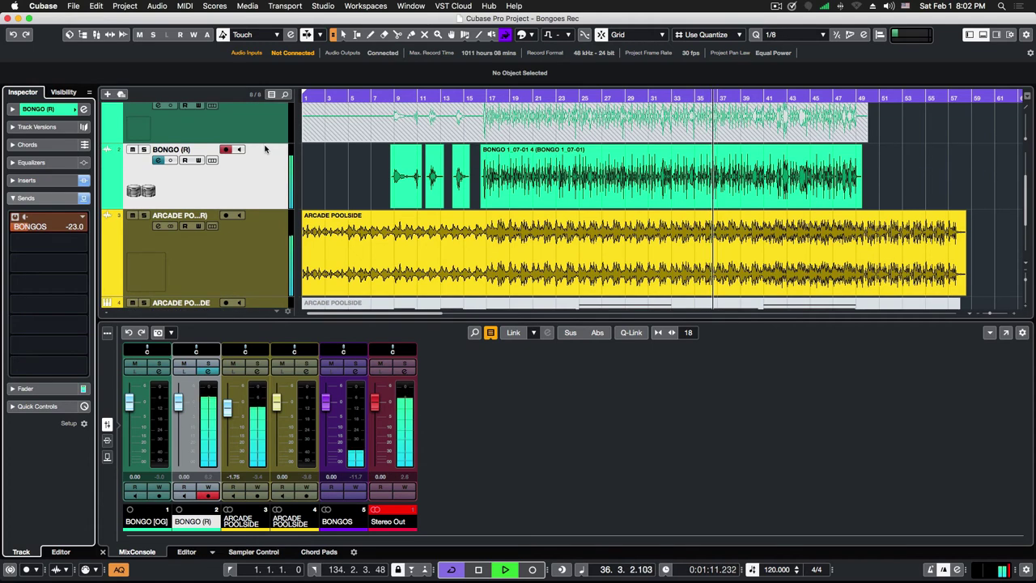
{"action": "scroll", "coordinate": [264, 149], "scroll_direction": "down", "scroll_amount": 1}
{"action": "key", "text": "space"}
Compare BONGO (R) from about bar 16 with its inserts and sends bypassed and with the processing re-enabled
{"action": "left_click", "coordinate": [32, 180]}
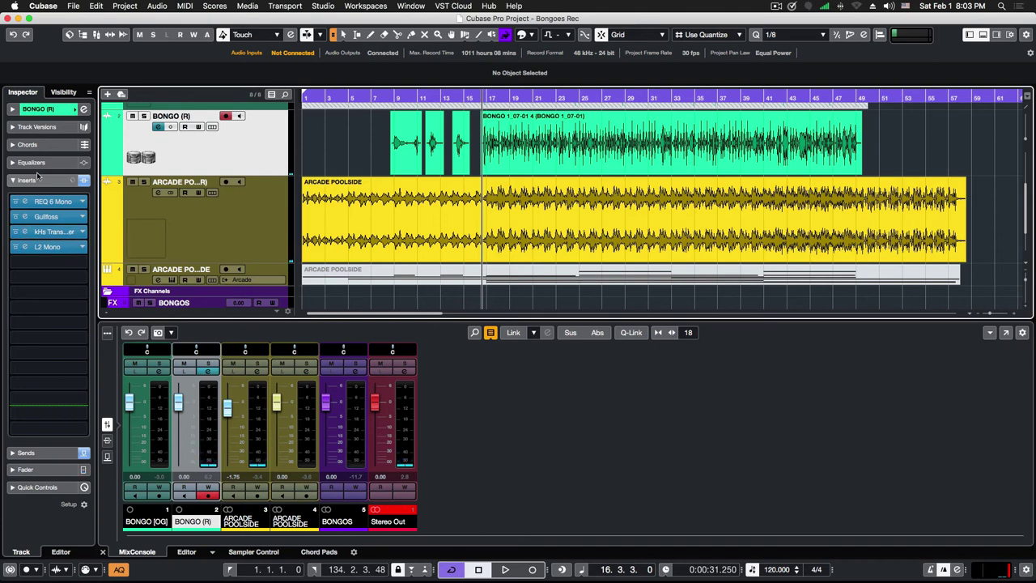
{"action": "left_click", "coordinate": [84, 181]}
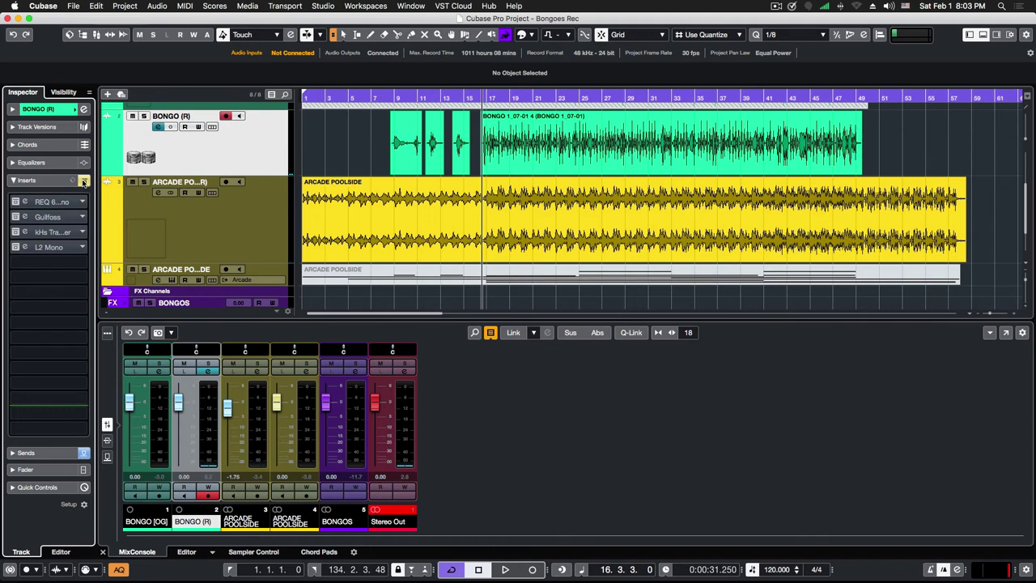
{"action": "left_click", "coordinate": [84, 181]}
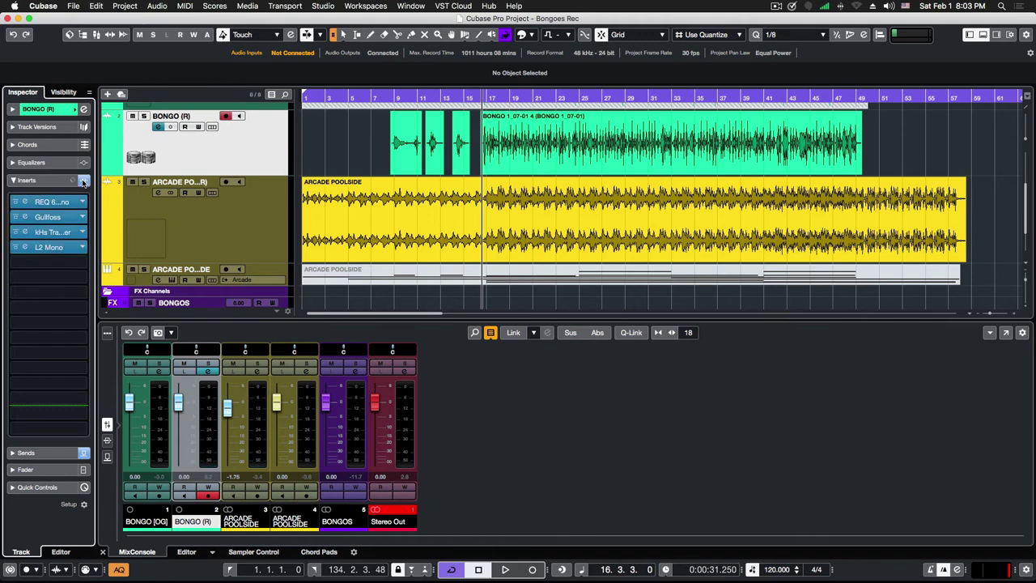
{"action": "left_click", "coordinate": [83, 453]}
{"action": "left_click", "coordinate": [84, 180]}
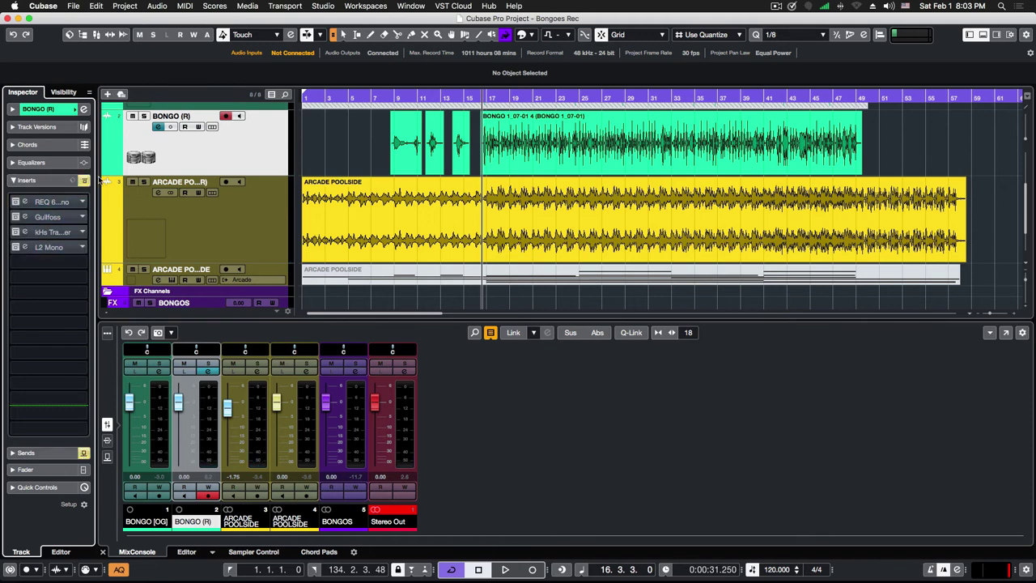
{"action": "left_click", "coordinate": [245, 160]}
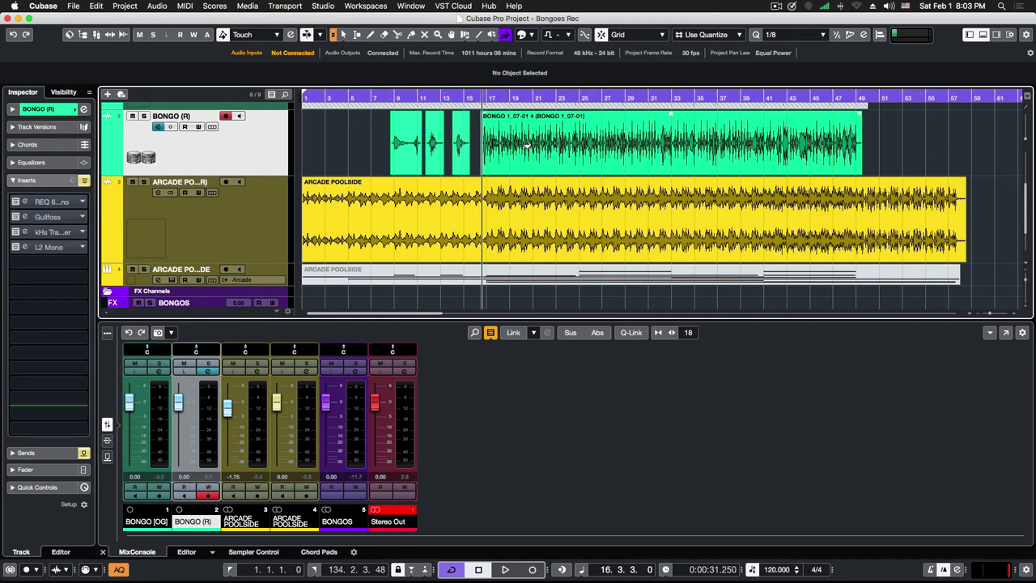
{"action": "key", "text": "space"}
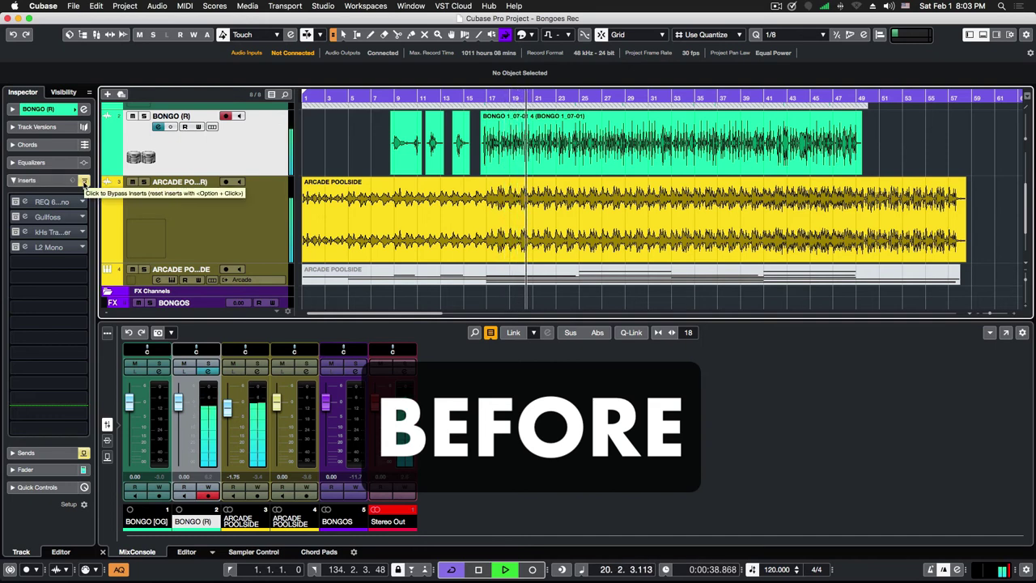
{"action": "left_click", "coordinate": [84, 182]}
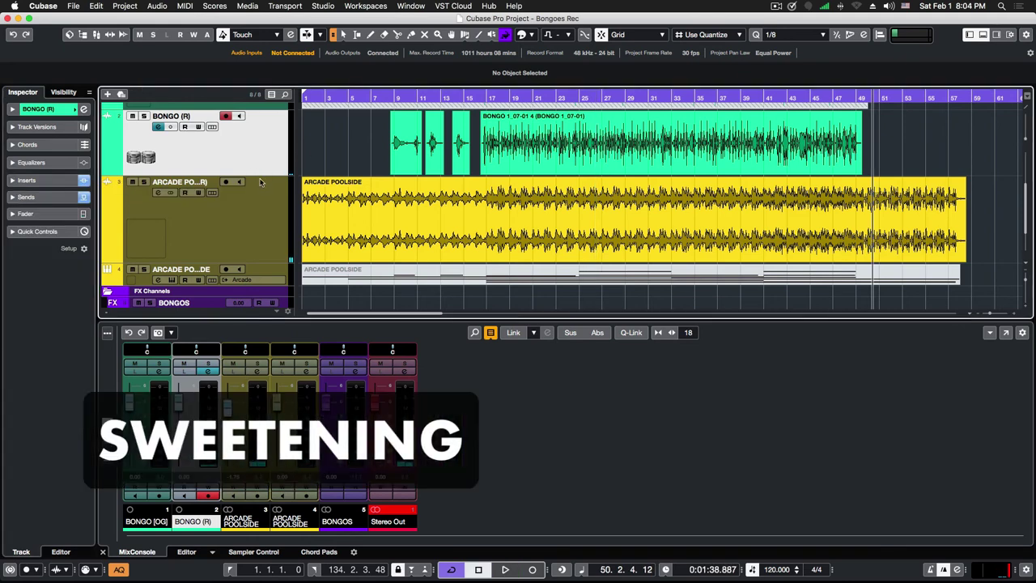
Move L2 Mono down to the sixth insert slot of BONGO (R) and add Decapitator in the fourth slot
{"action": "left_click", "coordinate": [45, 181]}
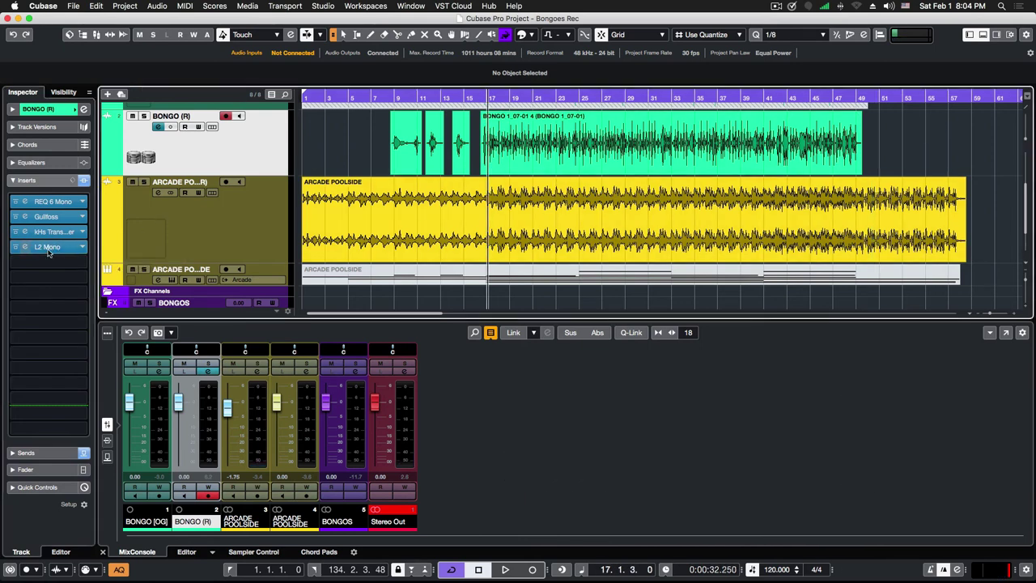
{"action": "left_click_drag", "start_coordinate": [48, 253], "coordinate": [55, 279]}
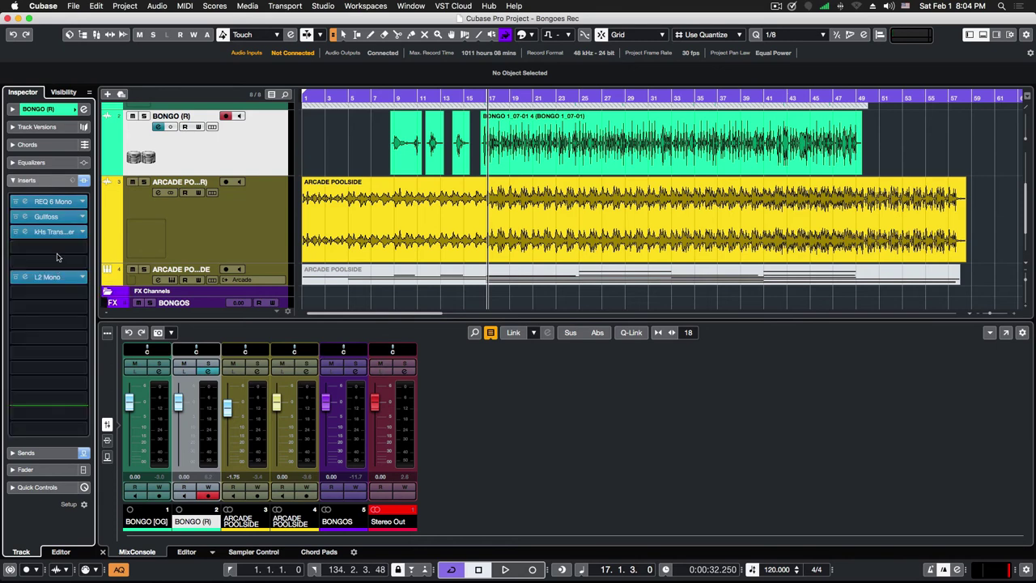
{"action": "left_click", "coordinate": [59, 248]}
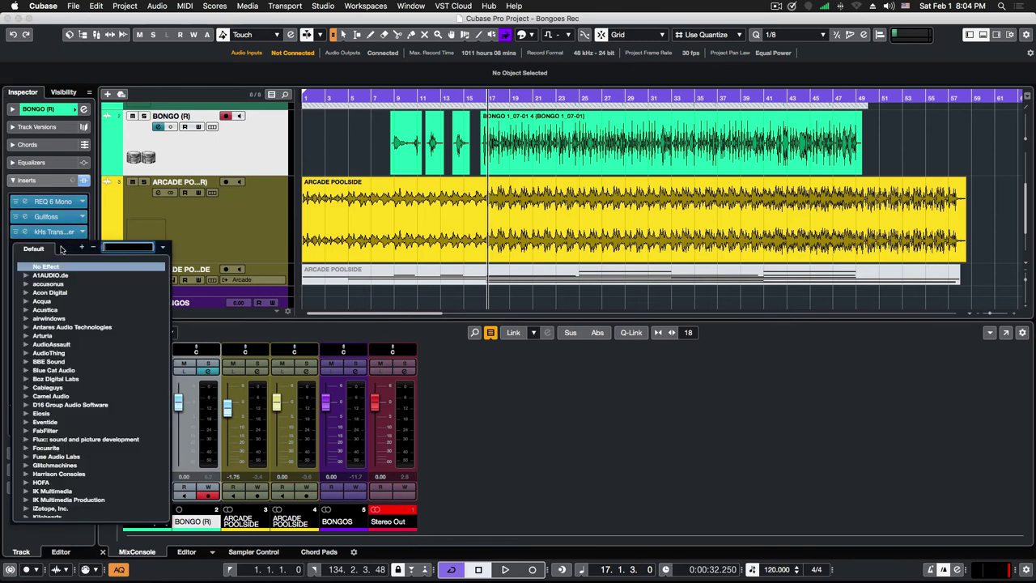
{"action": "type", "text": "deca"}
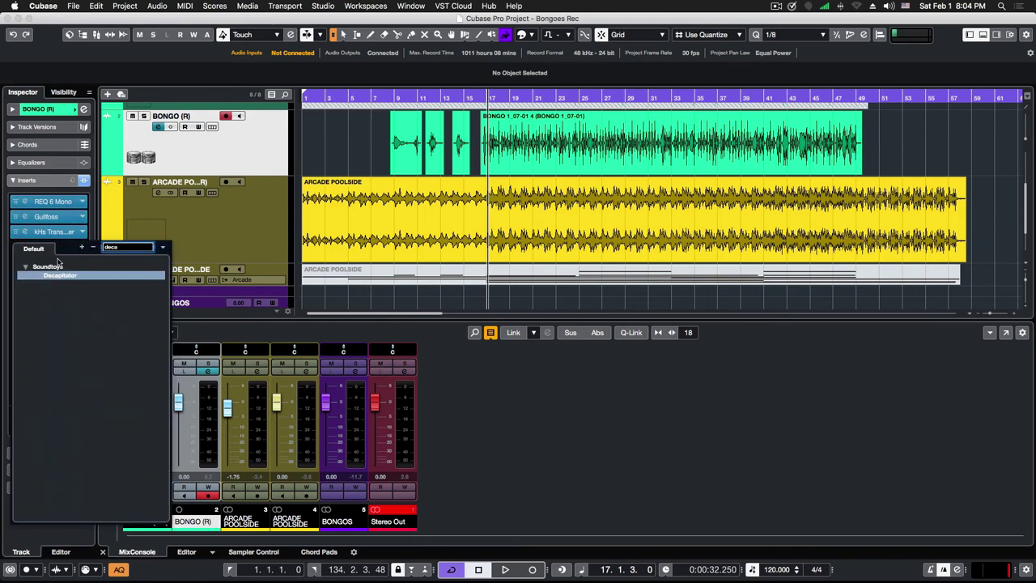
{"action": "left_click", "coordinate": [61, 276]}
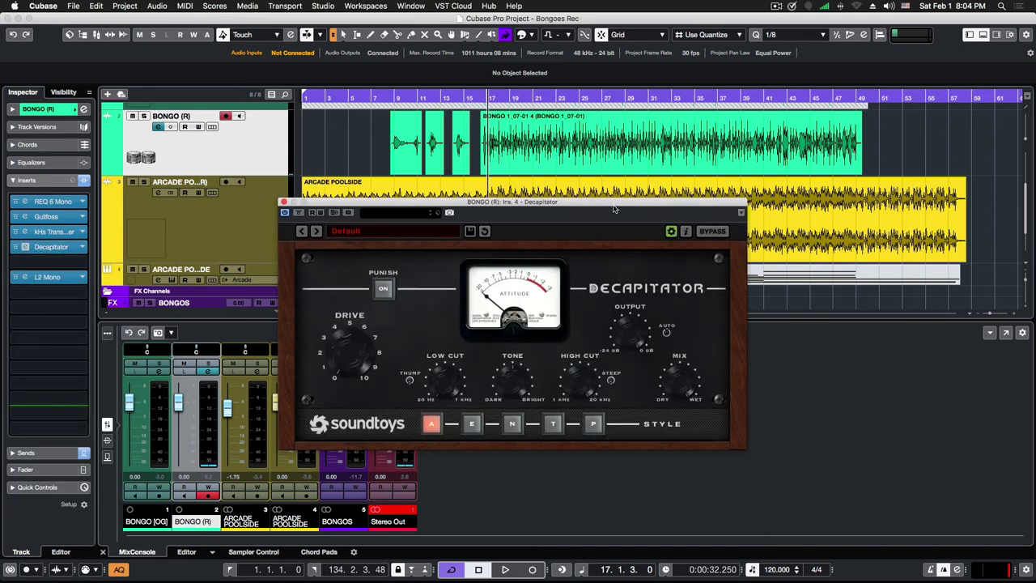
Load the DrumFattener 1 preset in Decapitator and compare it with the plug-in bypassed during playback
{"action": "left_click_drag", "start_coordinate": [612, 211], "coordinate": [653, 217]}
{"action": "left_click", "coordinate": [409, 236]}
{"action": "mouse_move", "coordinate": [427, 256]}
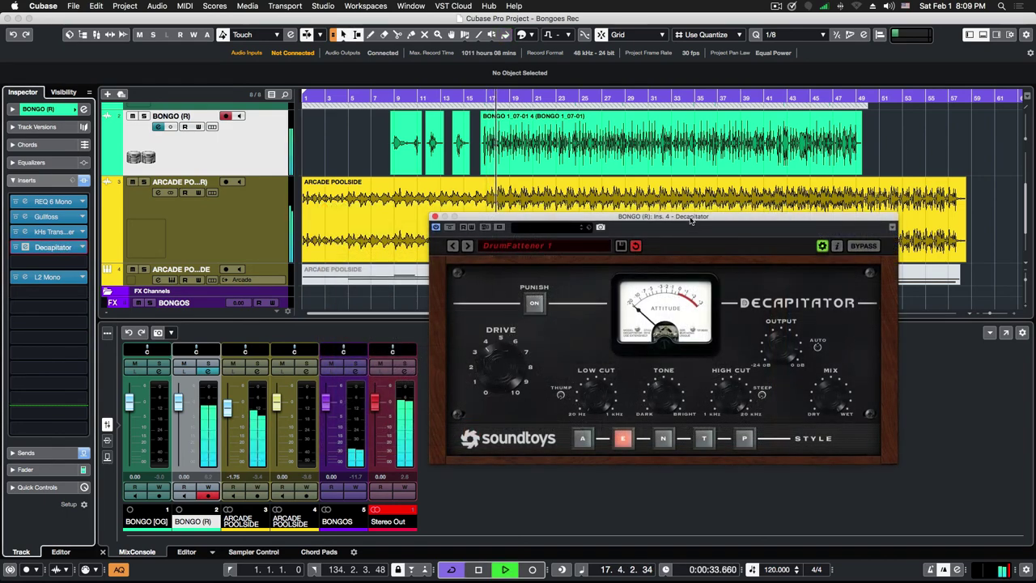
{"action": "left_click_drag", "start_coordinate": [691, 220], "coordinate": [685, 216]}
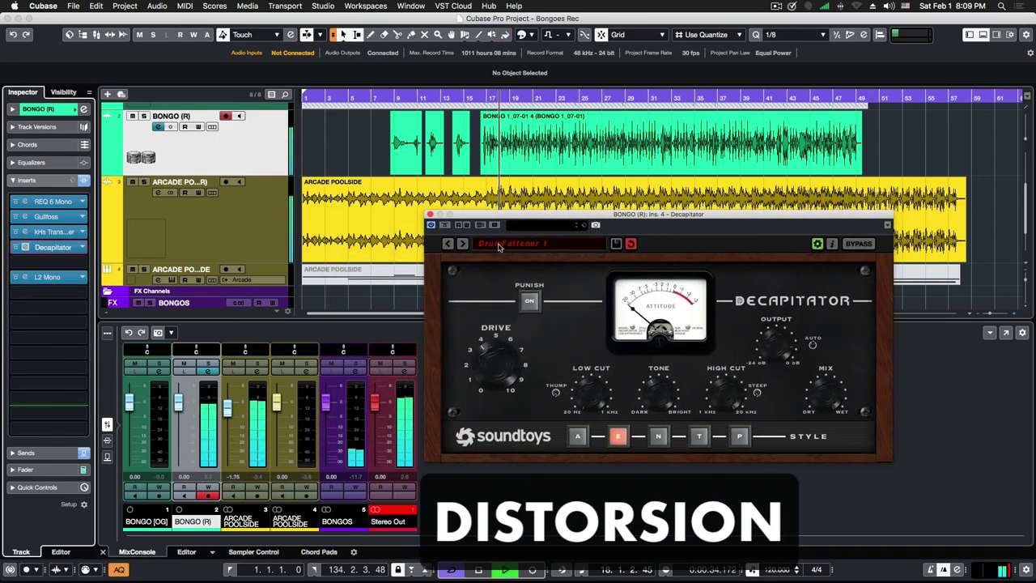
{"action": "left_click", "coordinate": [445, 226]}
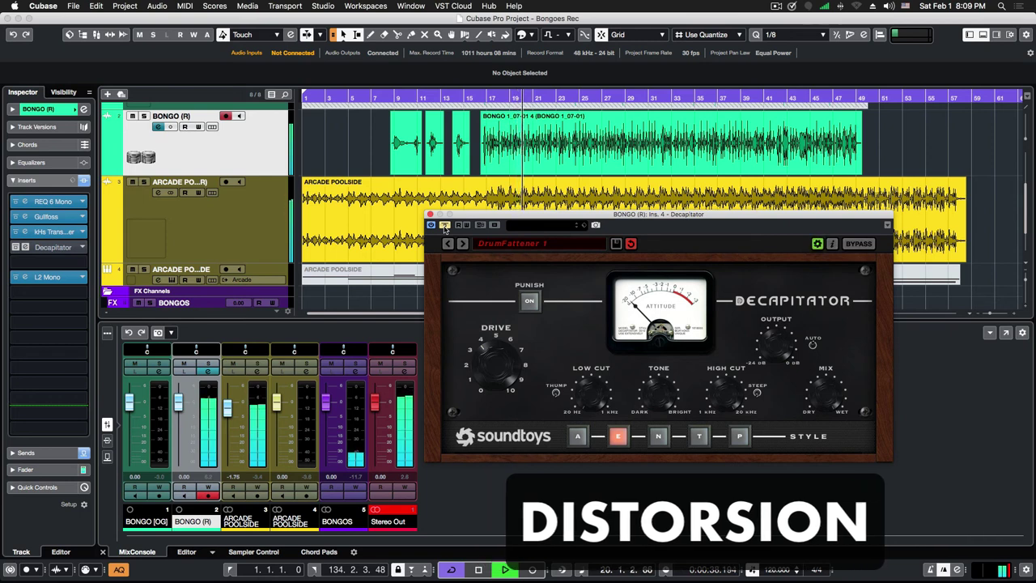
{"action": "left_click", "coordinate": [444, 226]}
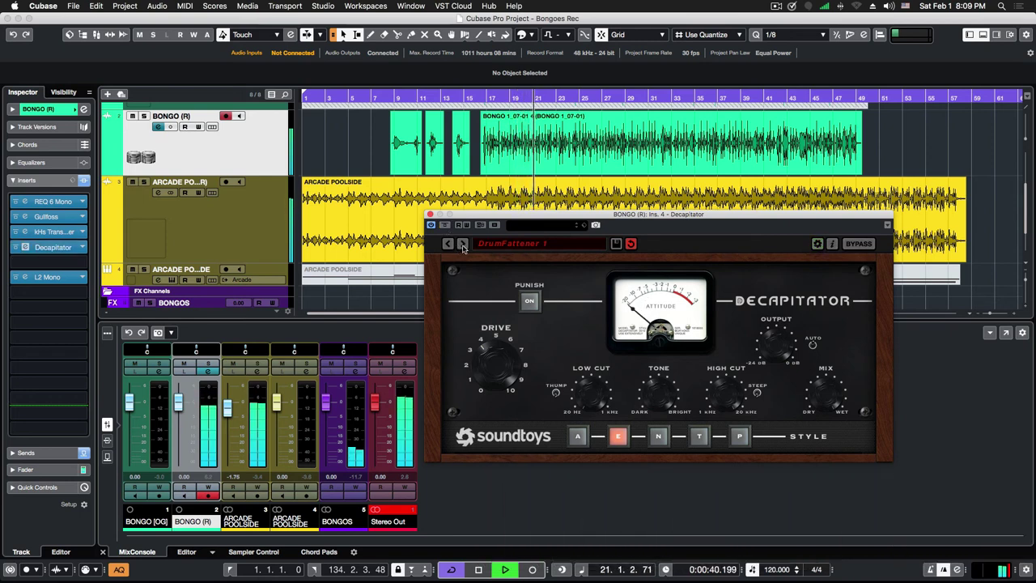
Switch Decapitator to the DrumFattener2 preset, audition it in the mix and close the plug-in window
{"action": "left_click", "coordinate": [462, 243]}
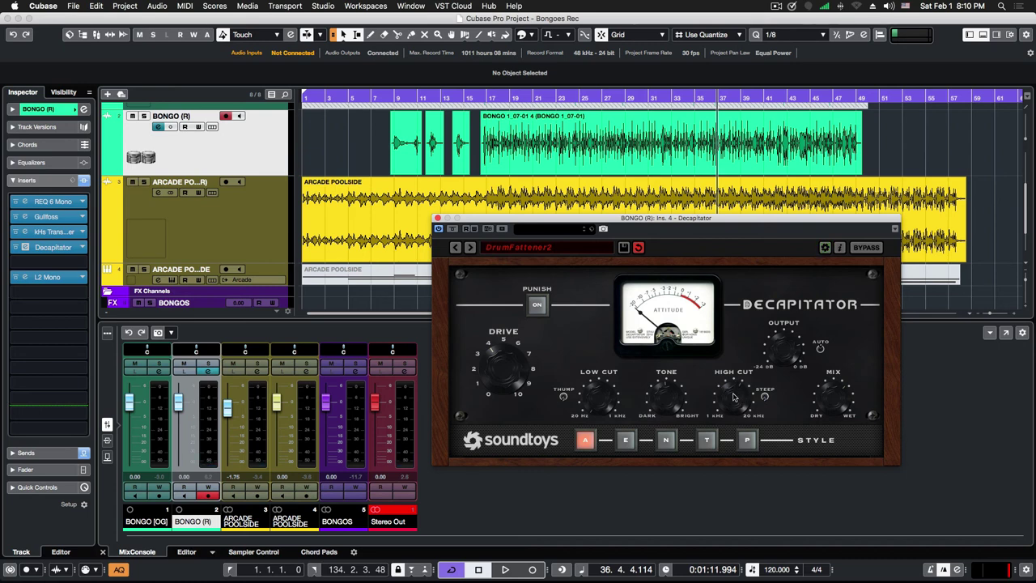
{"action": "key", "text": "space"}
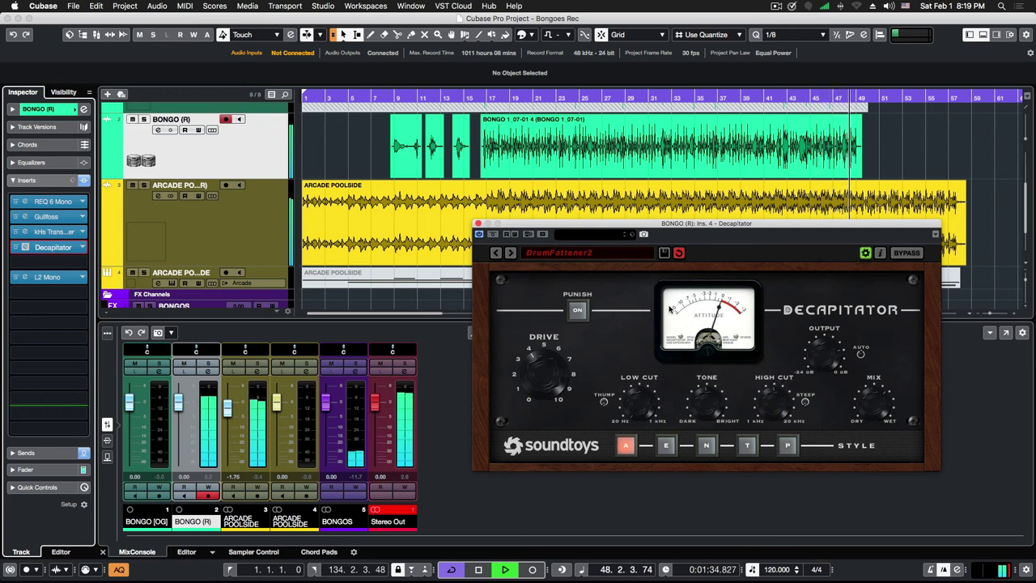
{"action": "key", "text": "space"}
{"action": "left_click", "coordinate": [478, 224]}
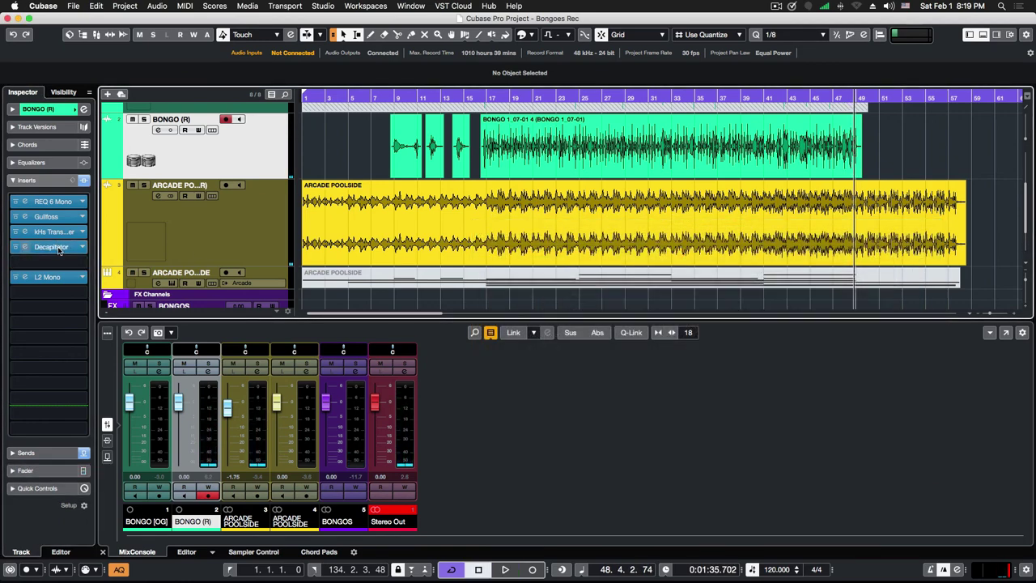
Add Virtual Mix Rack in the fifth insert slot of BONGO (R), between Decapitator and L2 Mono
{"action": "left_click", "coordinate": [57, 259]}
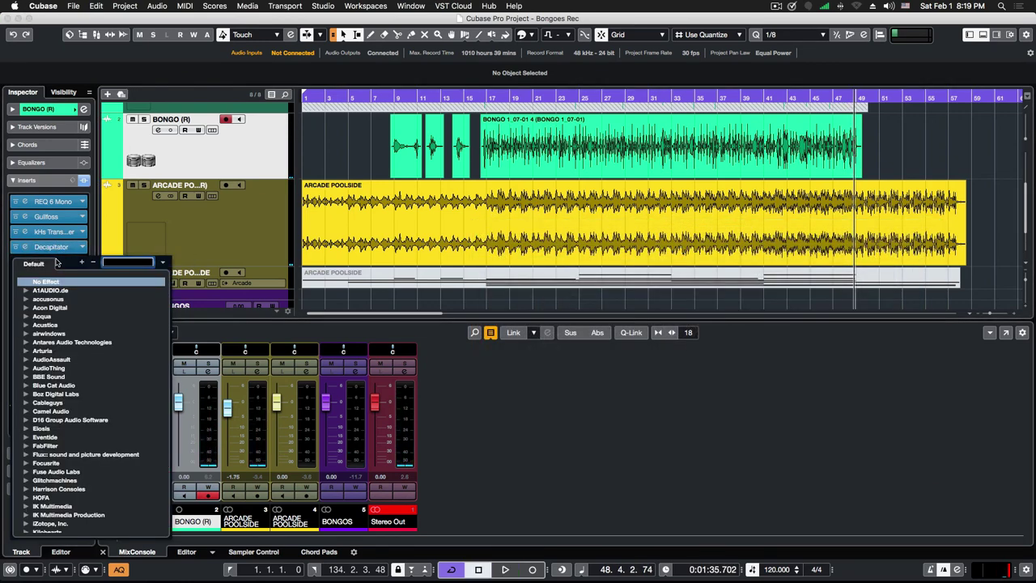
{"action": "type", "text": "virtual"}
{"action": "left_click", "coordinate": [76, 317]}
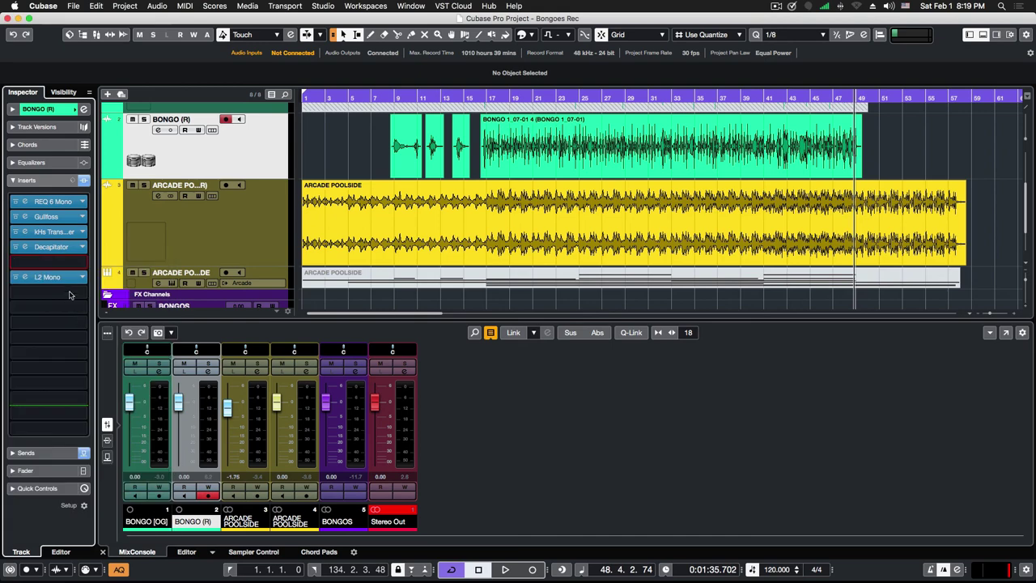
Remove the modules ahead of Revival in Virtual Mix Rack, including FG-116 and FG-S, and shift Trimmer one slot further along
{"action": "left_click", "coordinate": [446, 175]}
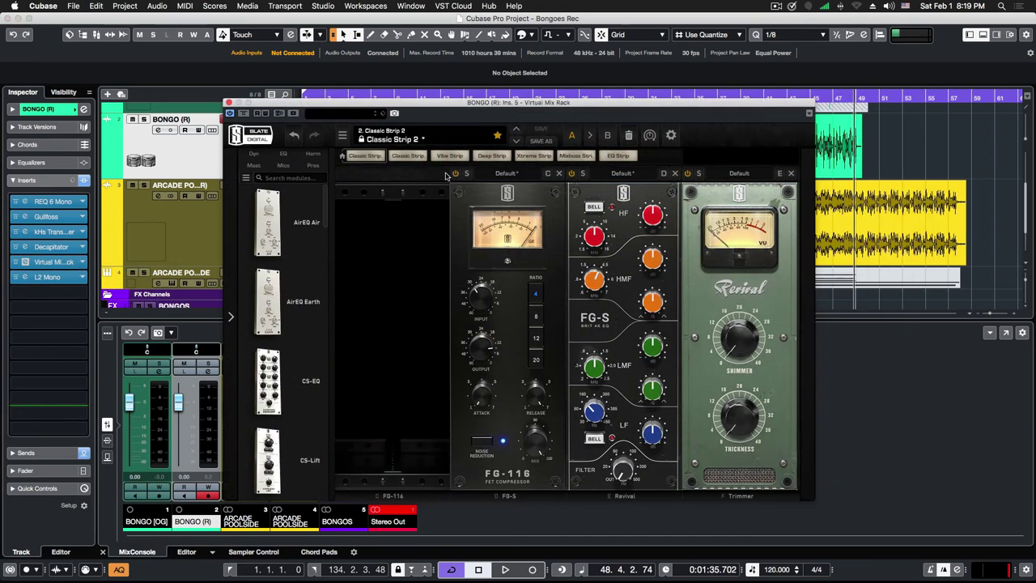
{"action": "left_click", "coordinate": [446, 175]}
{"action": "left_click", "coordinate": [446, 174]}
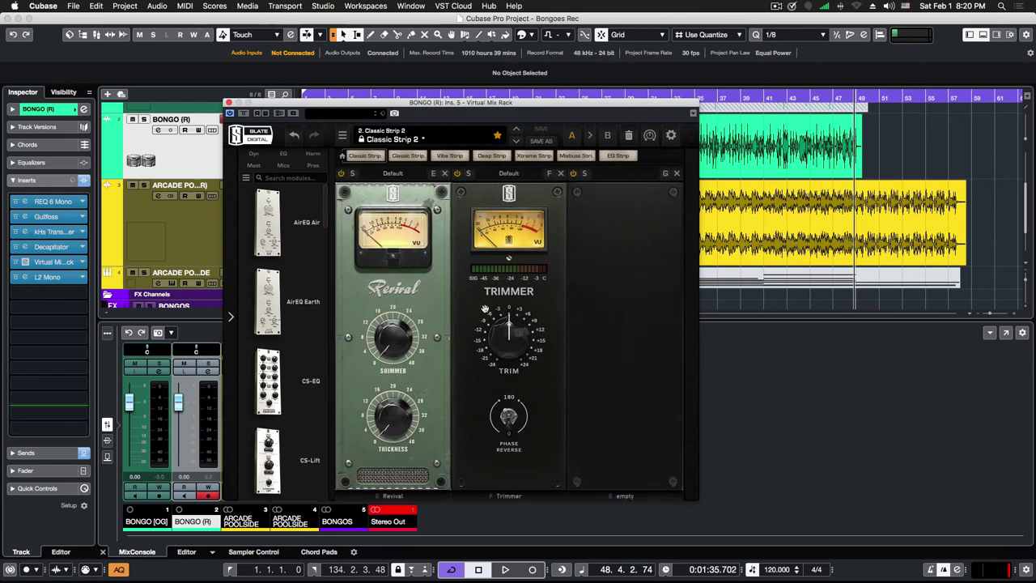
{"action": "left_click_drag", "start_coordinate": [566, 113], "coordinate": [784, 144]}
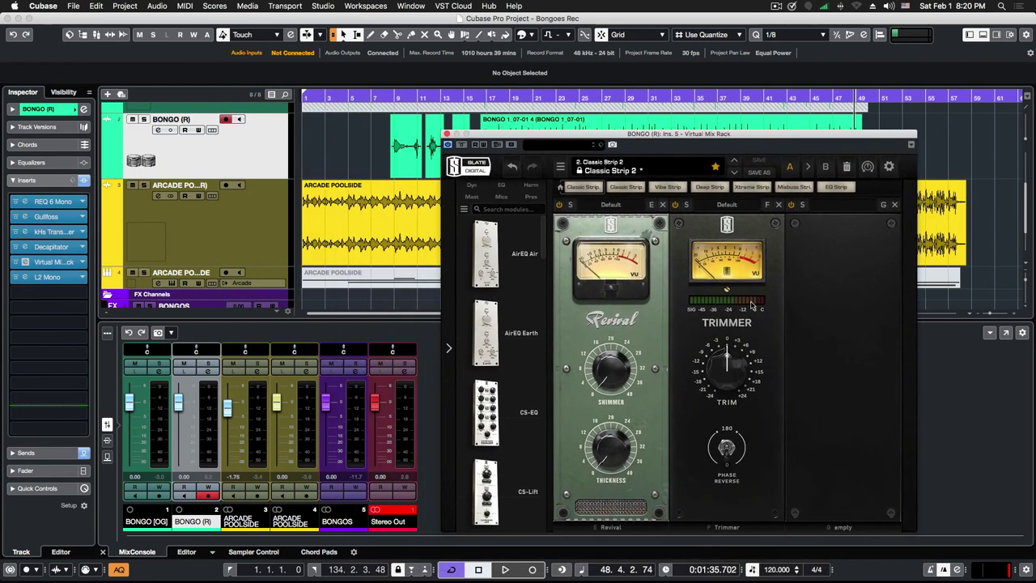
{"action": "left_click_drag", "start_coordinate": [767, 327], "coordinate": [842, 327]}
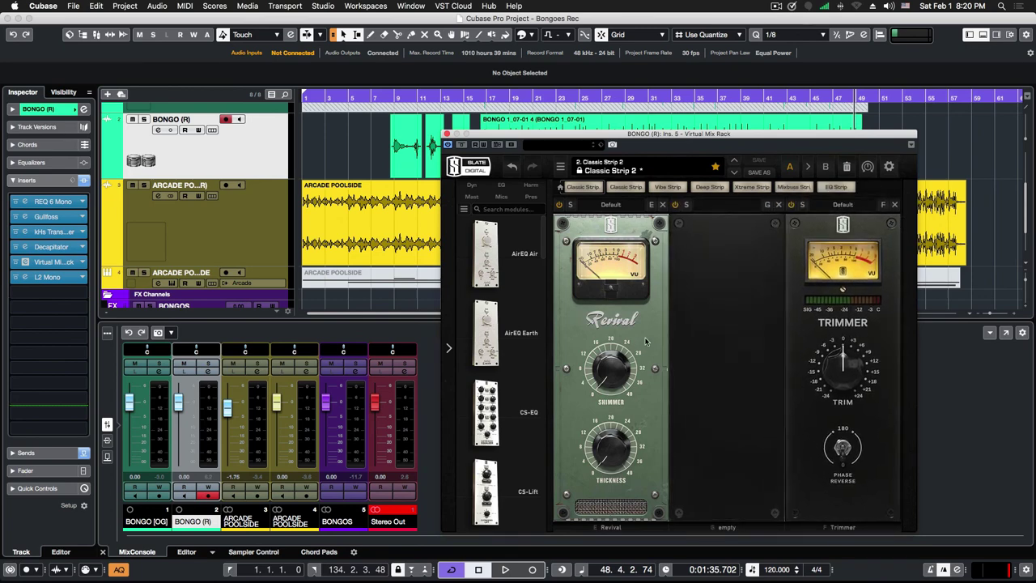
Play from about bar 16 and set Revival's Shimmer to about 11.7 while raising its Thickness slightly
{"action": "left_click_drag", "start_coordinate": [687, 138], "coordinate": [803, 177]}
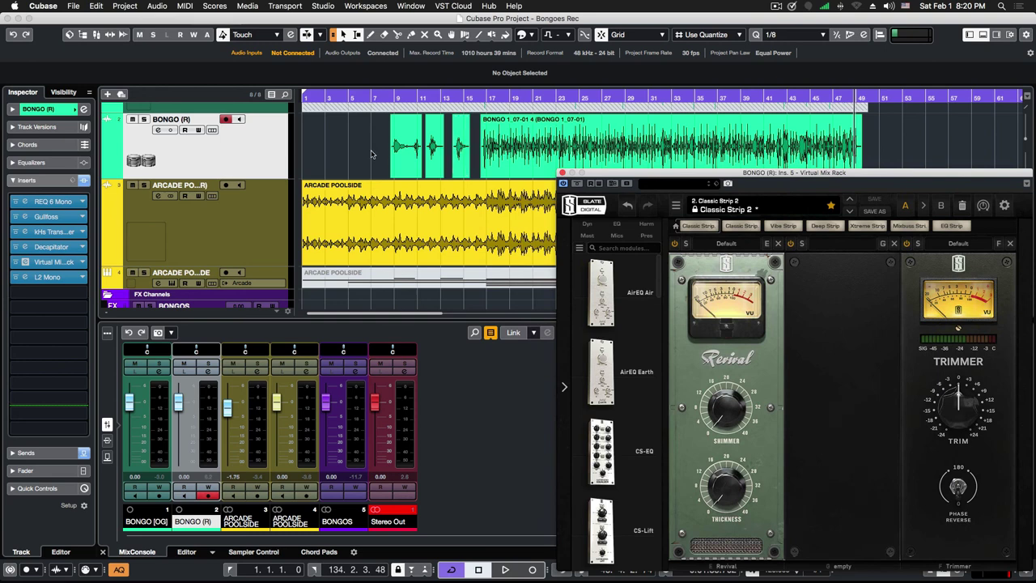
{"action": "scroll", "coordinate": [366, 153], "scroll_direction": "down", "scroll_amount": 1}
{"action": "left_click", "coordinate": [484, 96]}
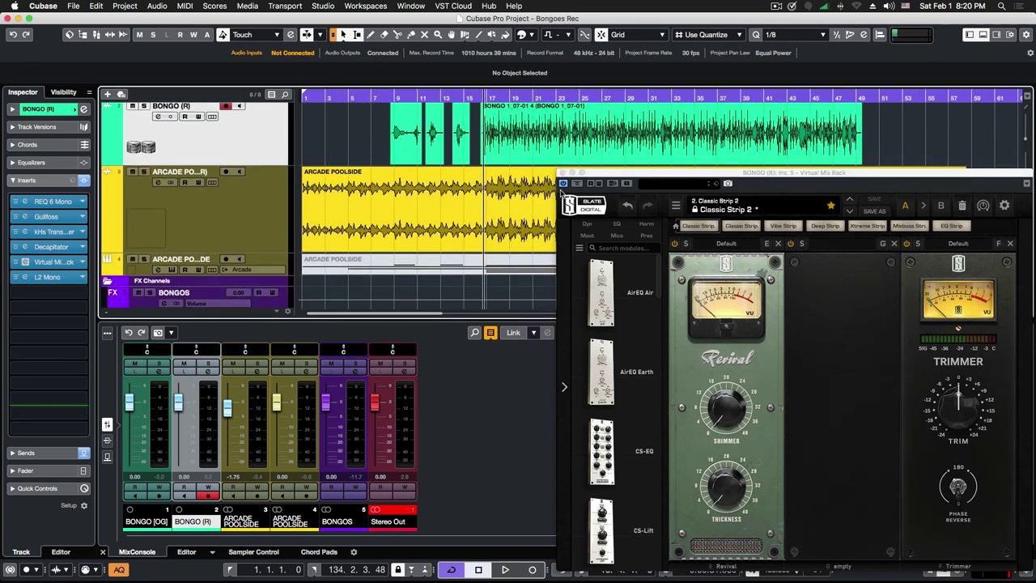
{"action": "key", "text": "space"}
{"action": "left_click", "coordinate": [728, 411]}
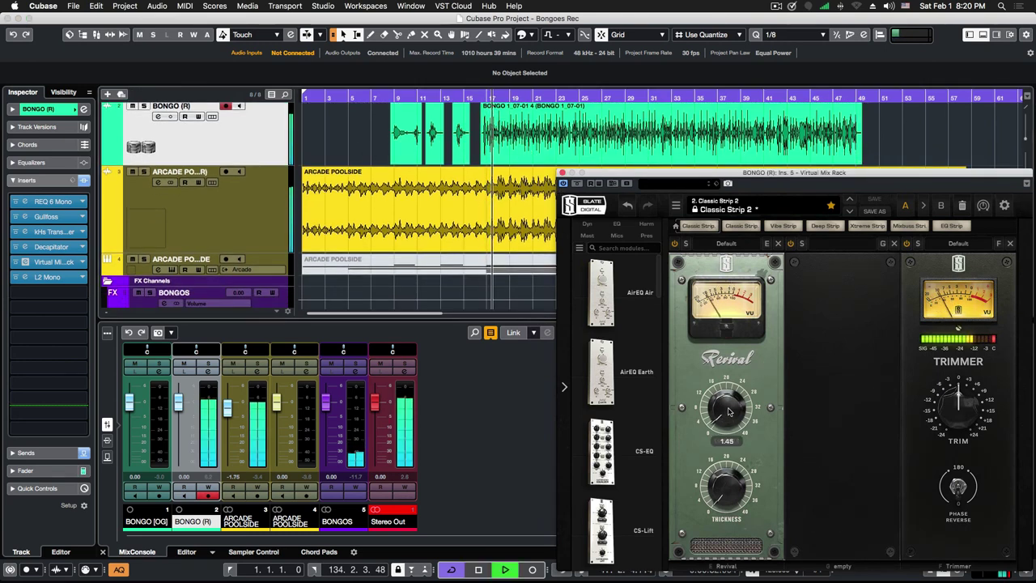
{"action": "left_click_drag", "start_coordinate": [728, 411], "coordinate": [730, 379]}
{"action": "mouse_move", "coordinate": [726, 495]}
{"action": "left_mouse_down"}
{"action": "mouse_move", "coordinate": [744, 373]}
{"action": "mouse_move", "coordinate": [713, 489]}
{"action": "left_mouse_up"}
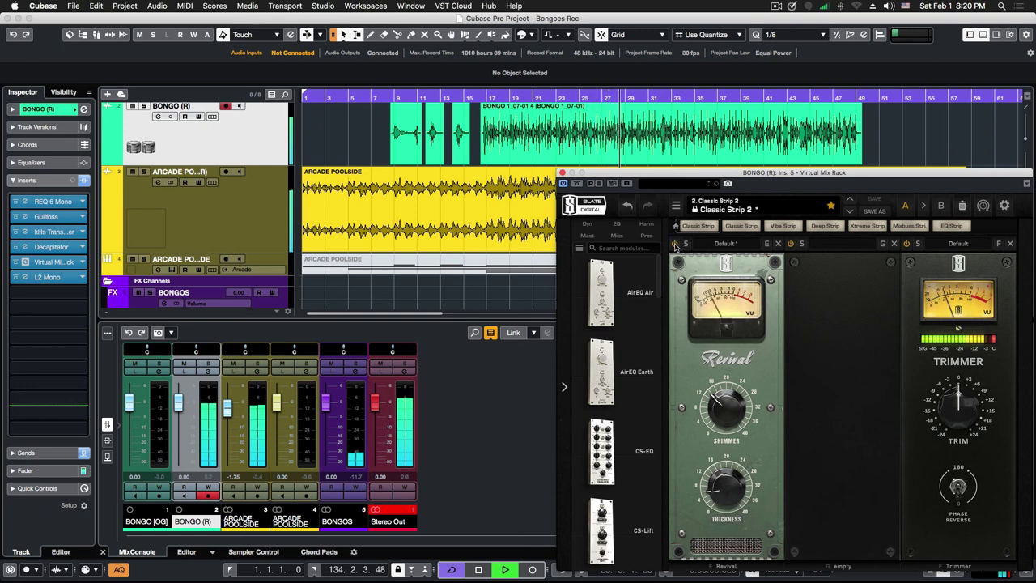
{"action": "mouse_move", "coordinate": [734, 409]}
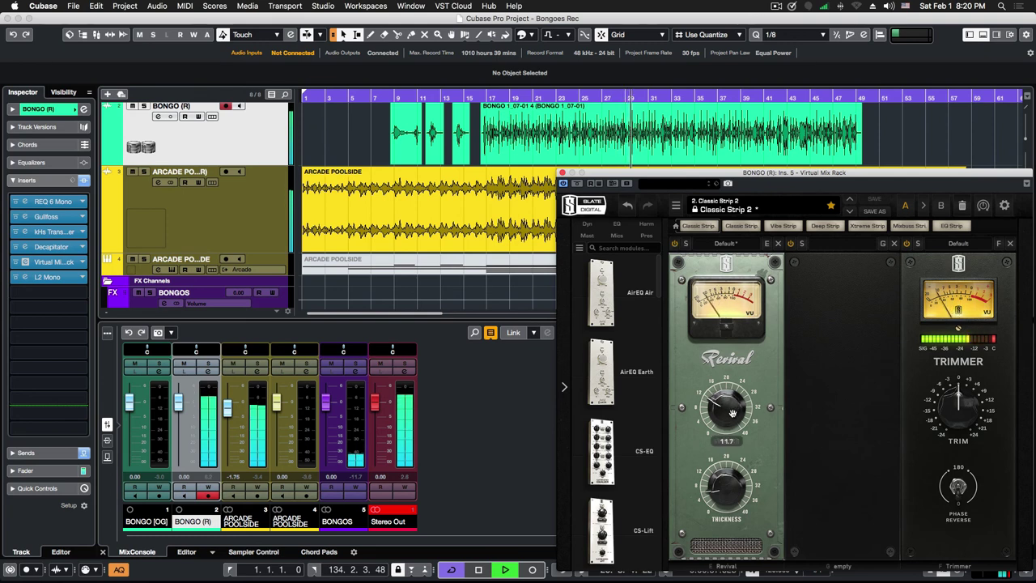
{"action": "left_click_drag", "start_coordinate": [737, 415], "coordinate": [733, 413]}
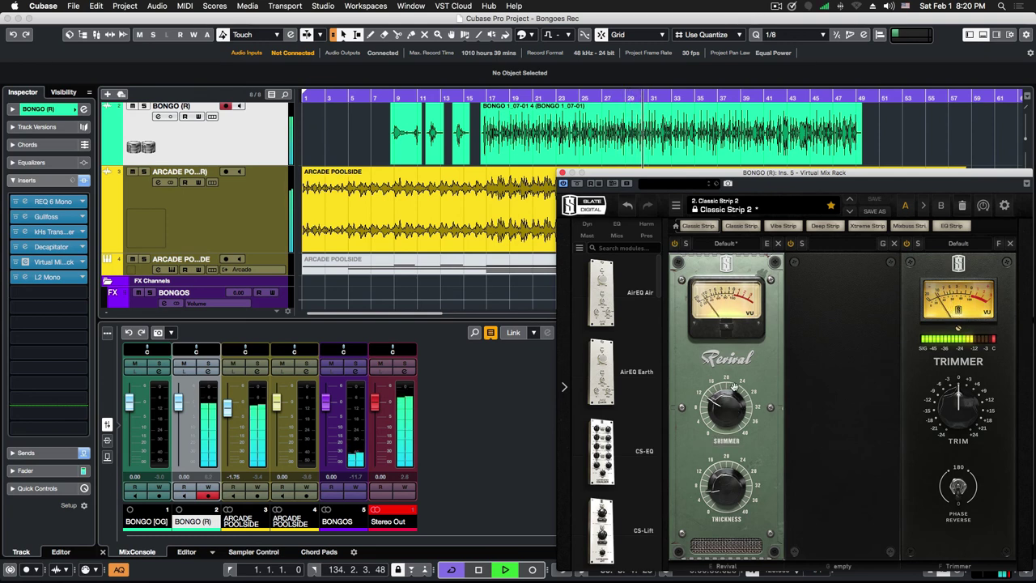
Add the Classic Tubes microphone module ahead of Revival in Virtual Mix Rack and open its list of microphone models
{"action": "left_click_drag", "start_coordinate": [728, 185], "coordinate": [696, 179]}
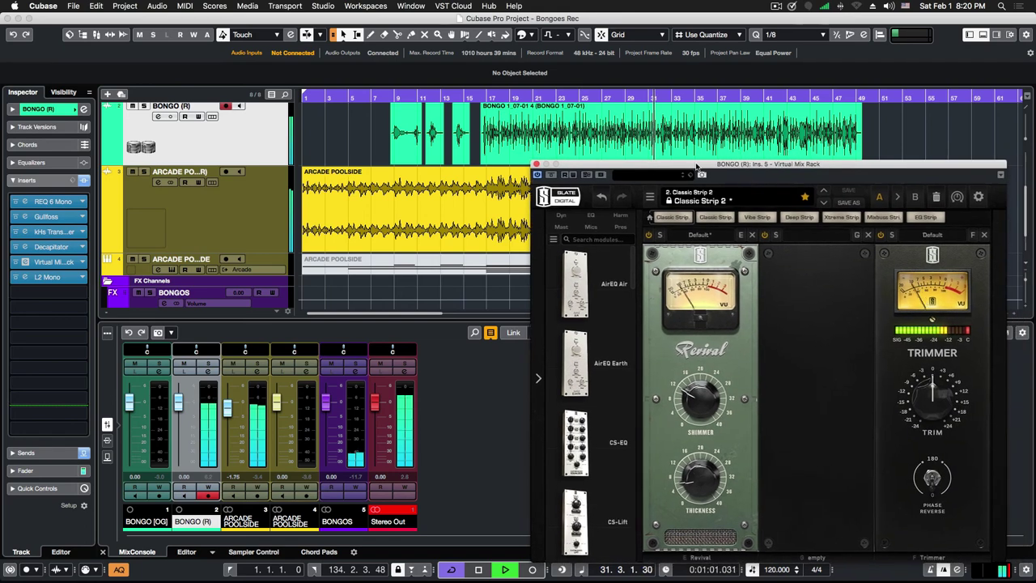
{"action": "left_click_drag", "start_coordinate": [625, 277], "coordinate": [660, 375]}
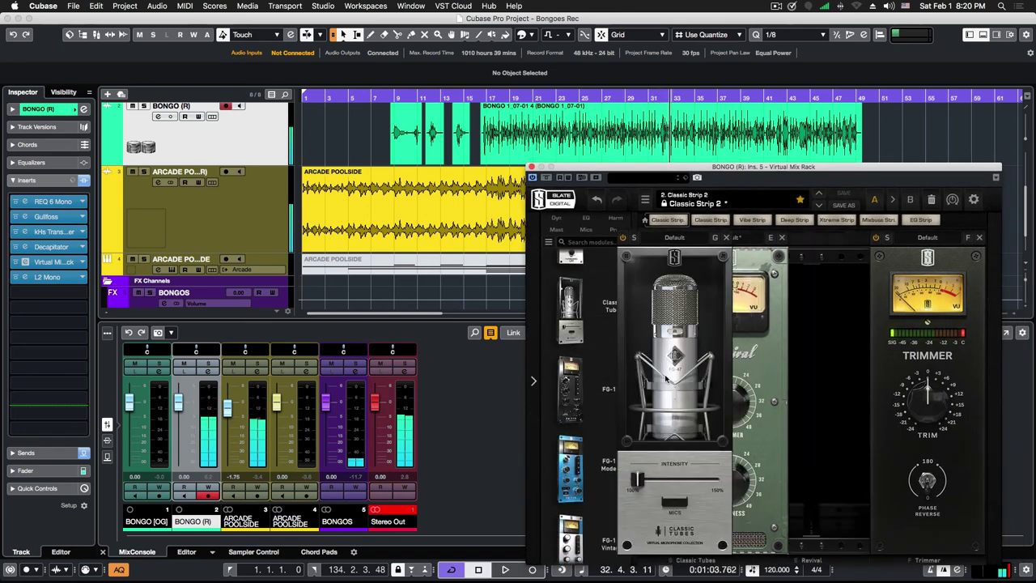
{"action": "left_click", "coordinate": [693, 500]}
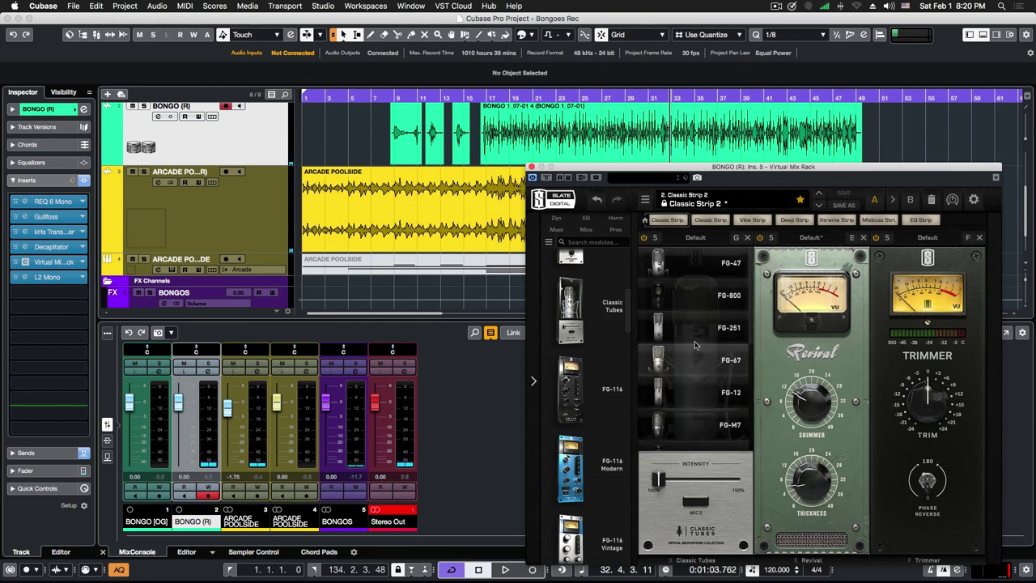
Audition Classic Tubes microphone models such as FG-49 during playback and choose one, leaving Intensity at 100%
{"action": "scroll", "coordinate": [680, 356], "scroll_direction": "down", "scroll_amount": 5}
{"action": "scroll", "coordinate": [676, 363], "scroll_direction": "up", "scroll_amount": 5}
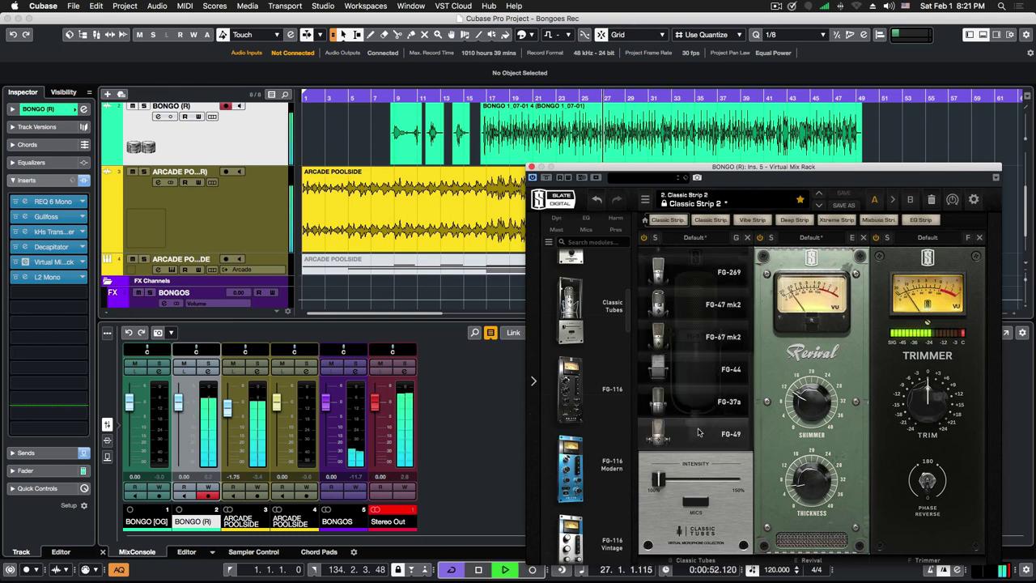
{"action": "scroll", "coordinate": [694, 414], "scroll_direction": "up", "scroll_amount": 3}
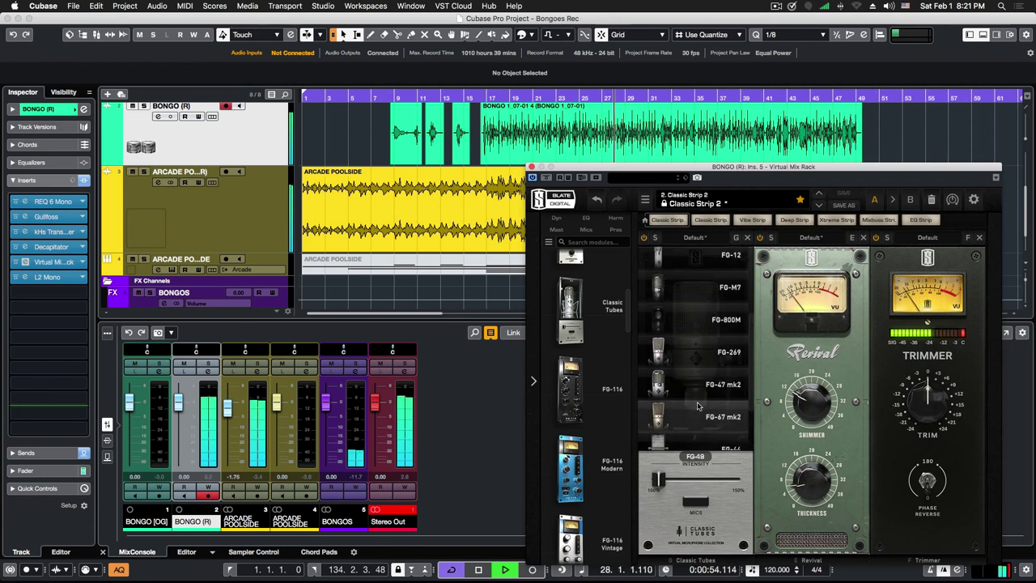
{"action": "scroll", "coordinate": [693, 405], "scroll_direction": "up", "scroll_amount": 1}
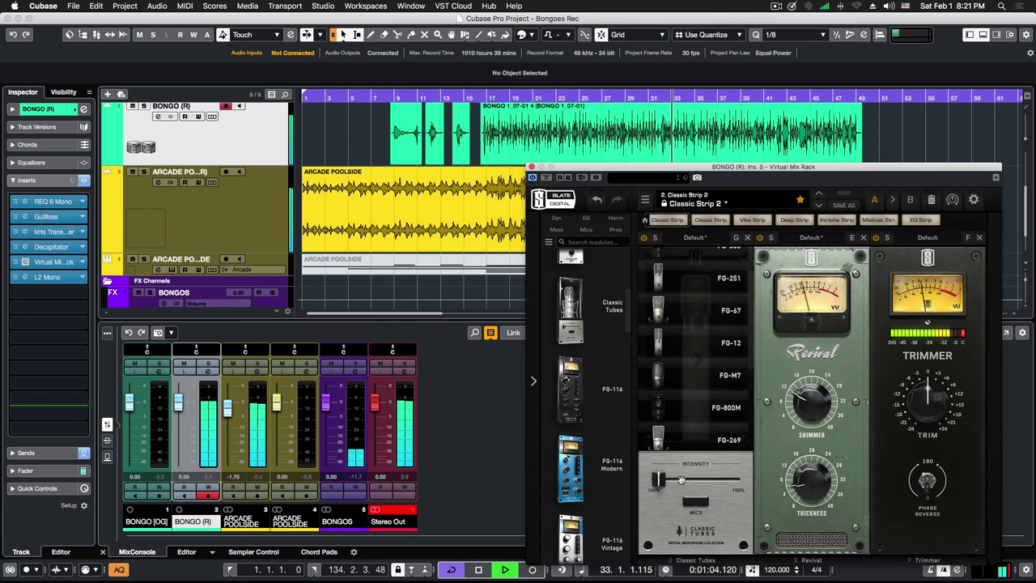
{"action": "mouse_move", "coordinate": [658, 480]}
{"action": "left_mouse_down"}
{"action": "mouse_move", "coordinate": [744, 482]}
{"action": "mouse_move", "coordinate": [660, 483]}
{"action": "left_mouse_up"}
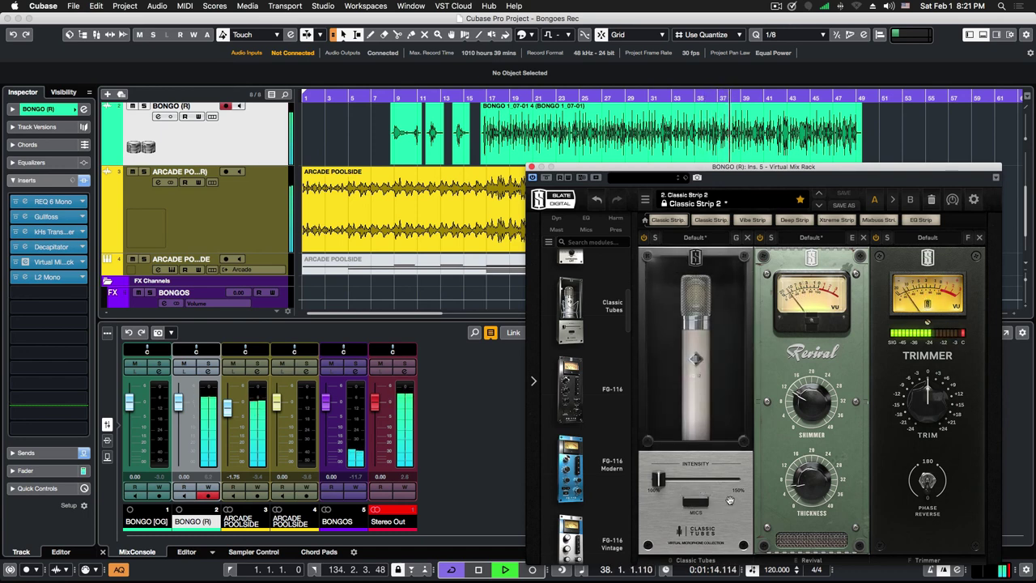
Insert the FG-401 compressor between Classic Tubes and Revival, bring the whole rack into view and play from about bar 25
{"action": "left_click_drag", "start_coordinate": [669, 172], "coordinate": [634, 174]}
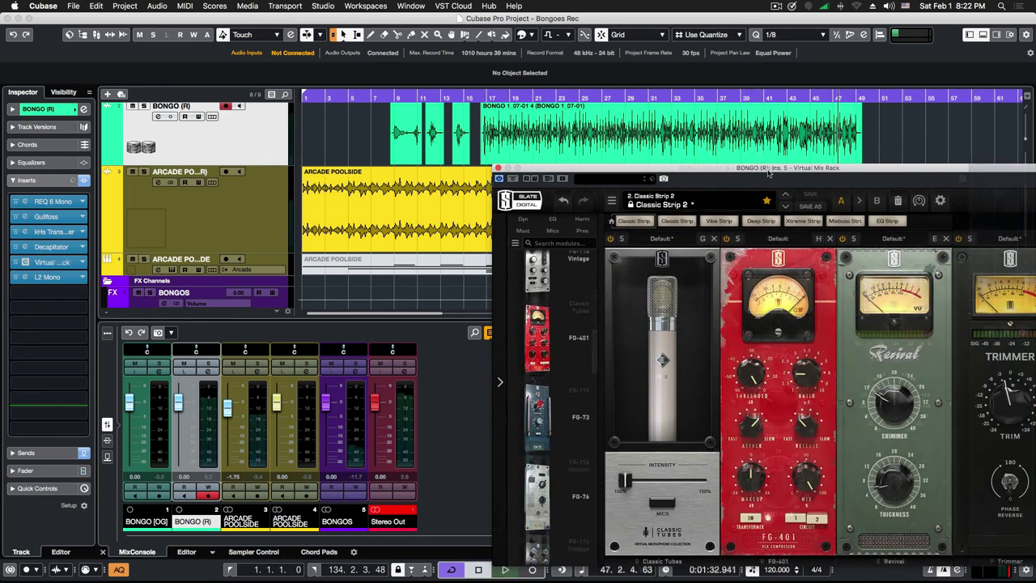
{"action": "left_click_drag", "start_coordinate": [759, 169], "coordinate": [670, 167]}
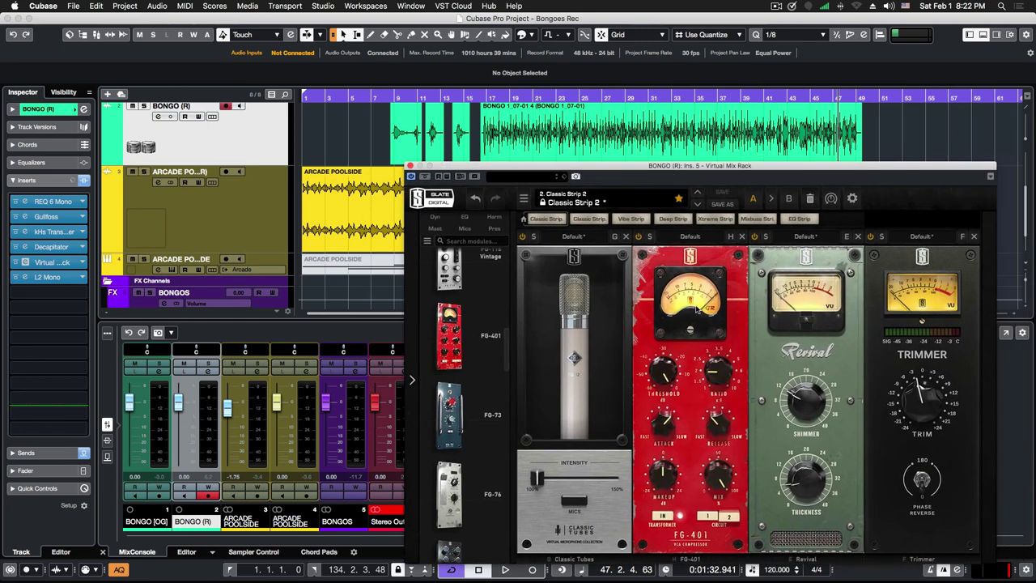
{"action": "left_click", "coordinate": [580, 96]}
{"action": "key", "text": "space"}
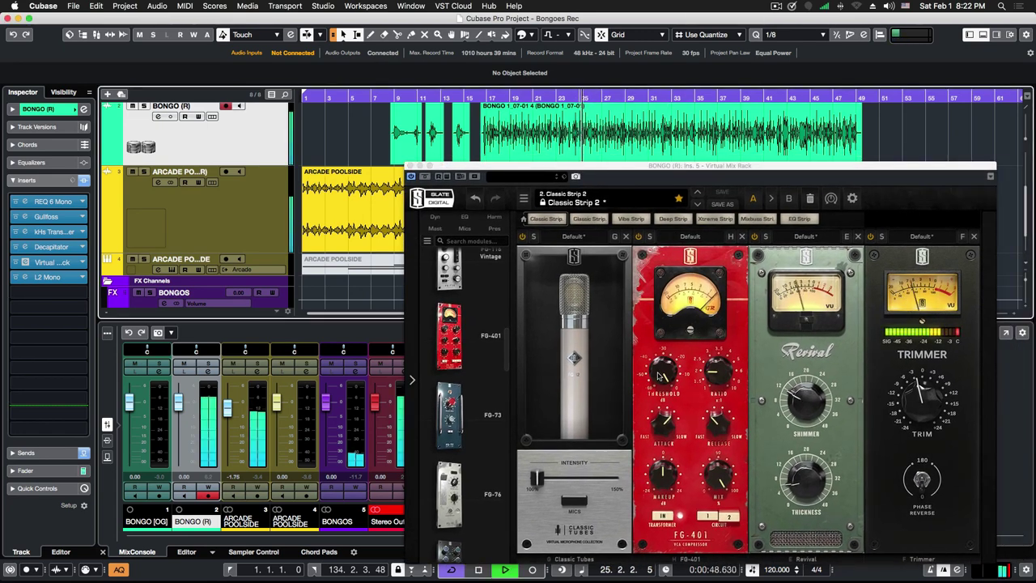
Lower FG-401's threshold, make its attack faster, raise the makeup gain to about +2.26 dB and switch the circuit option
{"action": "left_click_drag", "start_coordinate": [659, 375], "coordinate": [659, 392]}
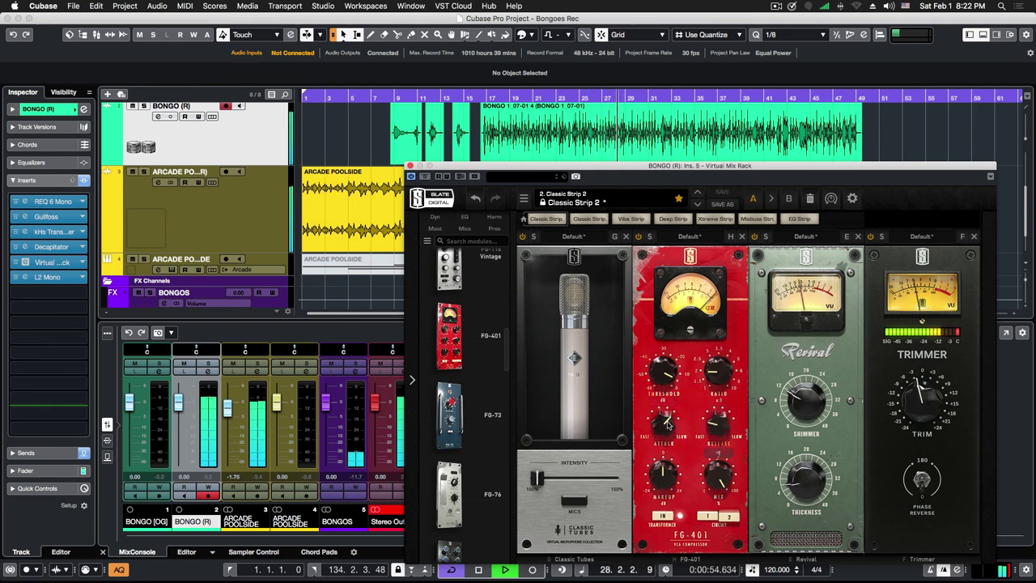
{"action": "left_click_drag", "start_coordinate": [667, 424], "coordinate": [665, 437]}
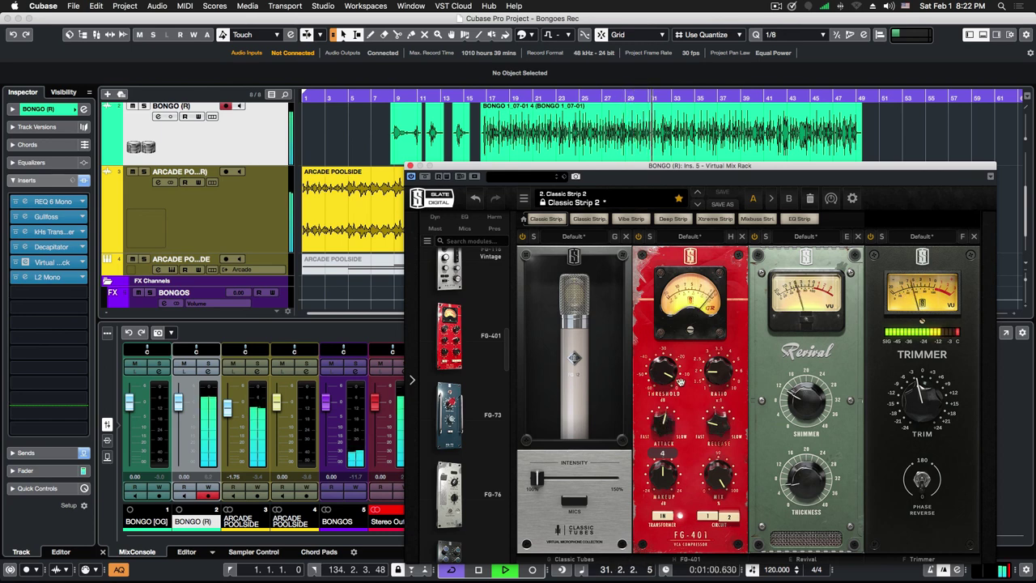
{"action": "left_click_drag", "start_coordinate": [680, 382], "coordinate": [668, 377]}
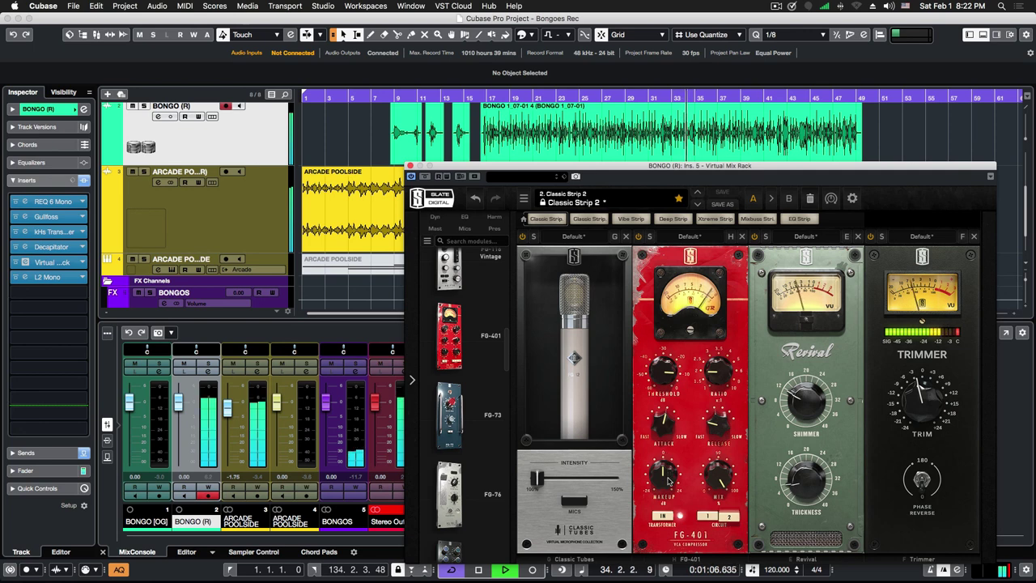
{"action": "mouse_move", "coordinate": [668, 480]}
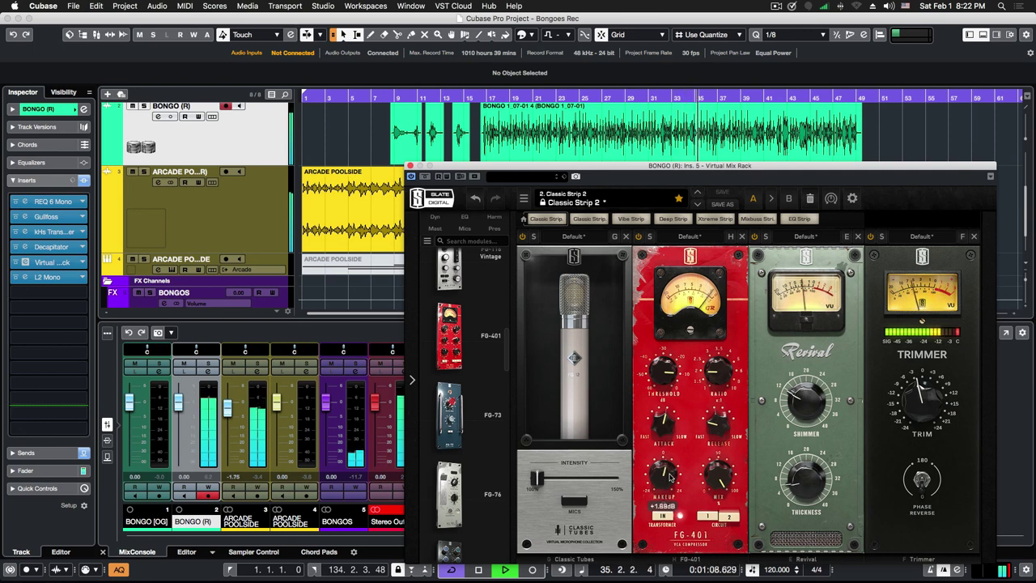
{"action": "scroll", "coordinate": [668, 477], "scroll_direction": "up", "scroll_amount": 2}
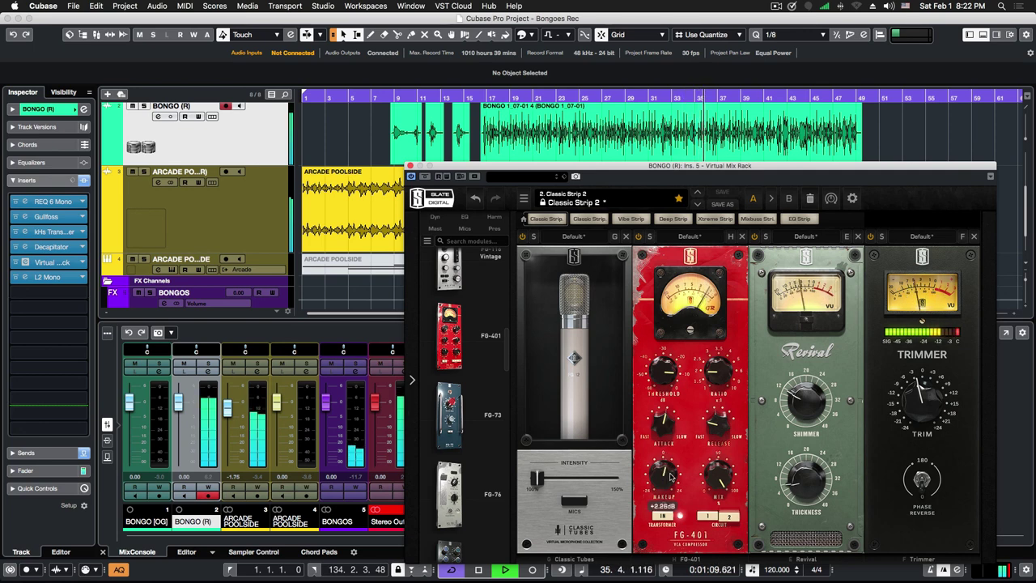
{"action": "left_click", "coordinate": [728, 518]}
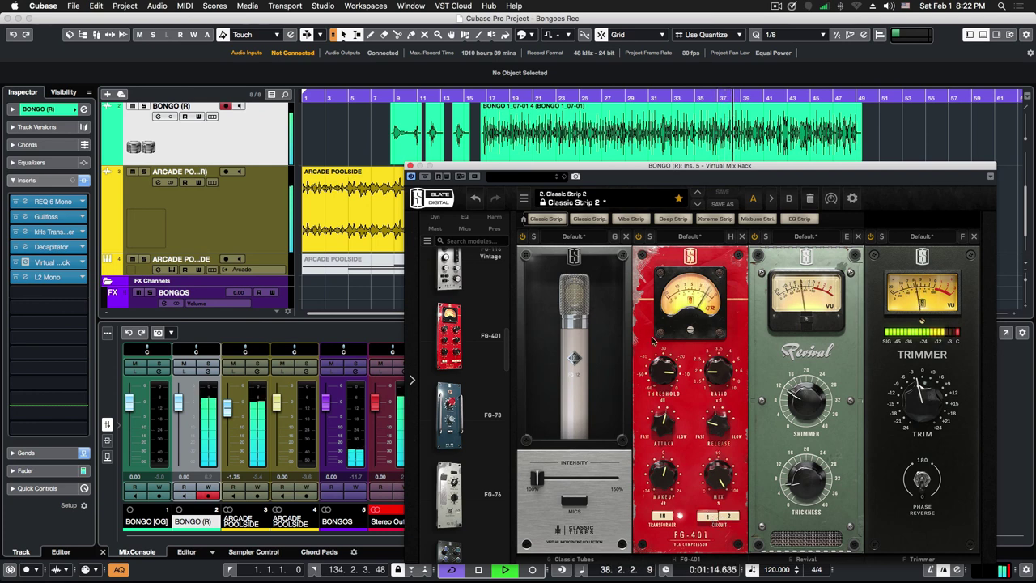
Bypass Virtual Mix Rack on BONGO (R) during playback to compare the sound without it
{"action": "left_click", "coordinate": [424, 176]}
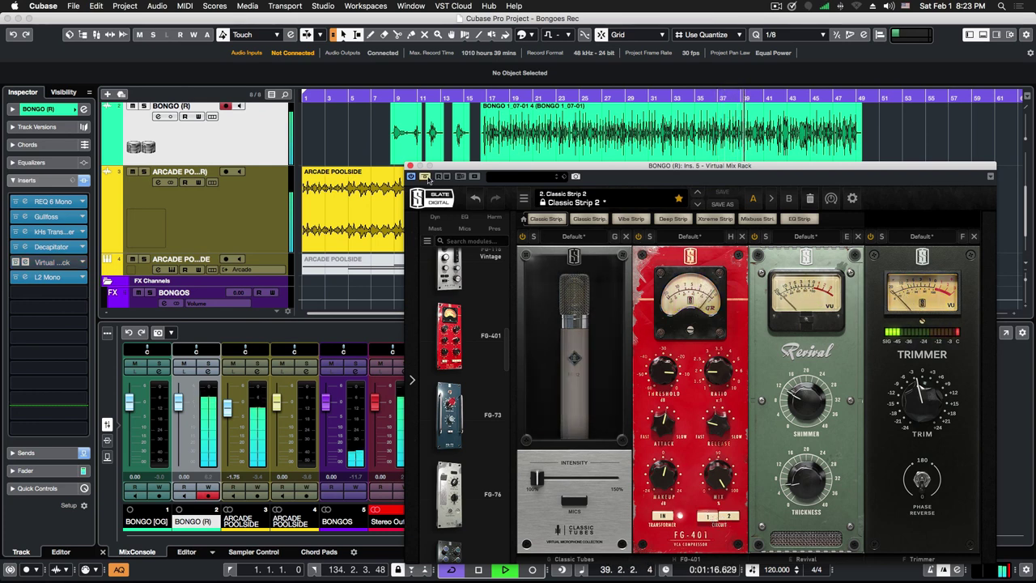